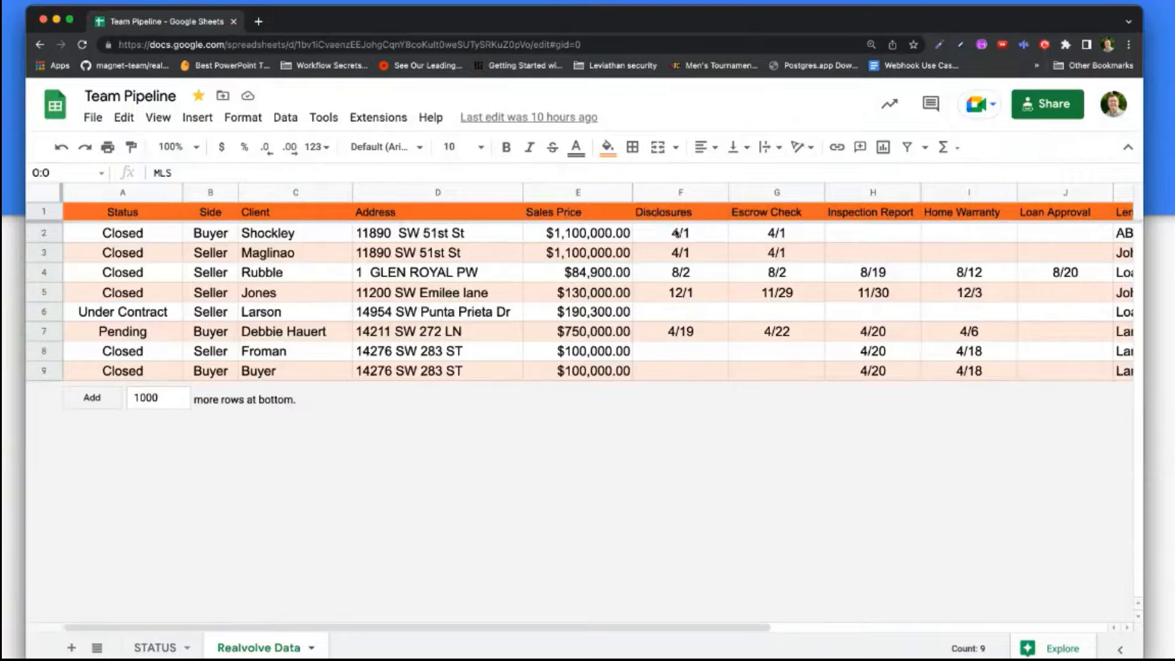
Step: Review the pipeline fields from Status through MLS, highlighting the first MLS entry and the whole MLS column
scroll(756, 244, "right", 5)
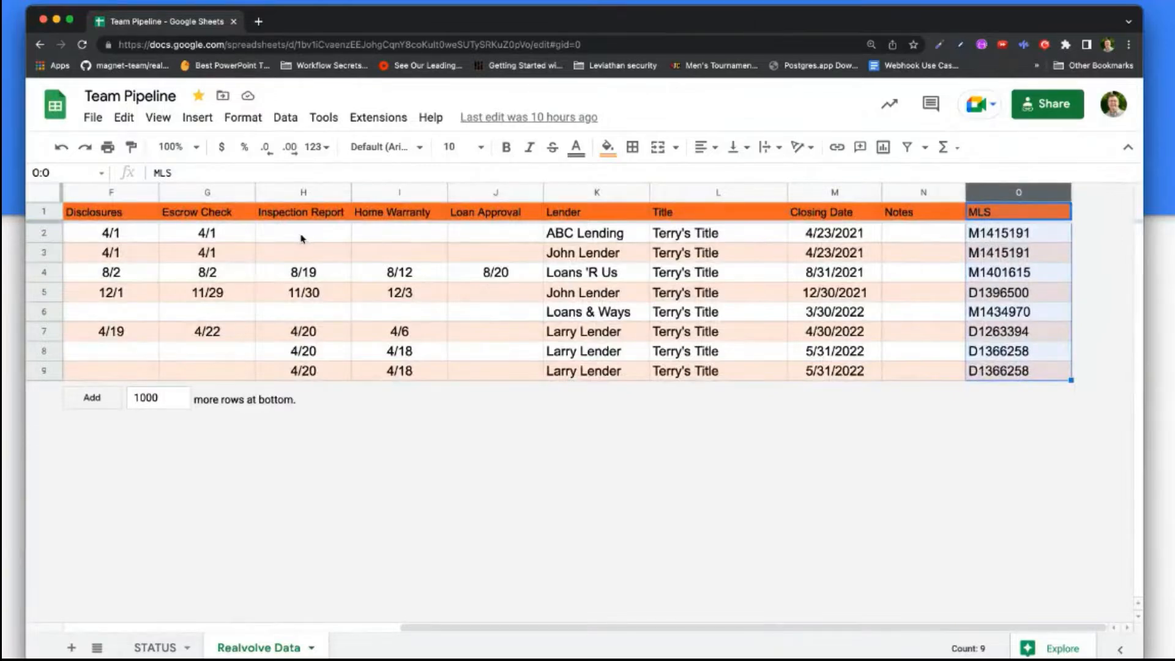
scroll(300, 239, "left", 4)
scroll(300, 238, "right", 2)
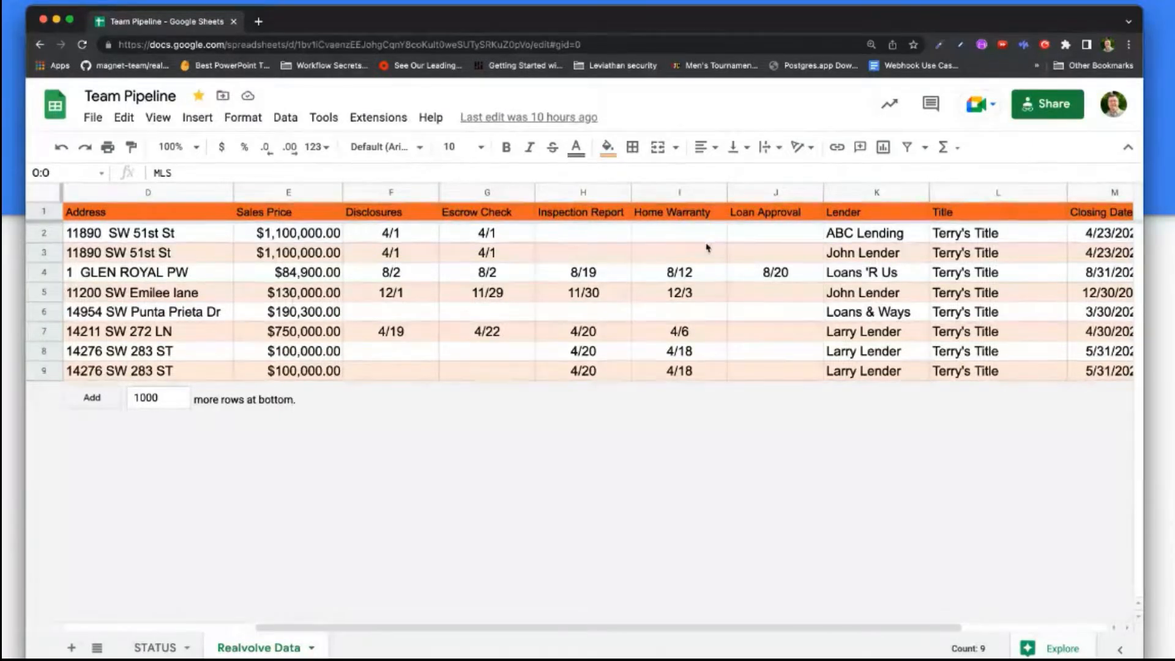
scroll(707, 247, "right", 5)
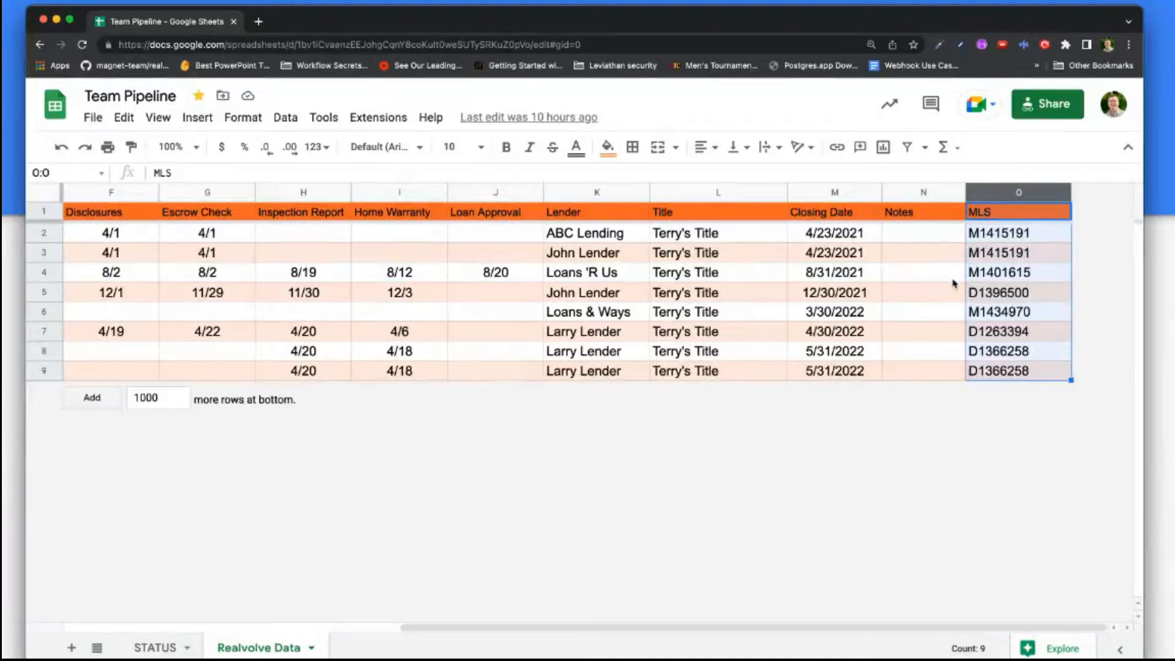
left_click(1022, 240)
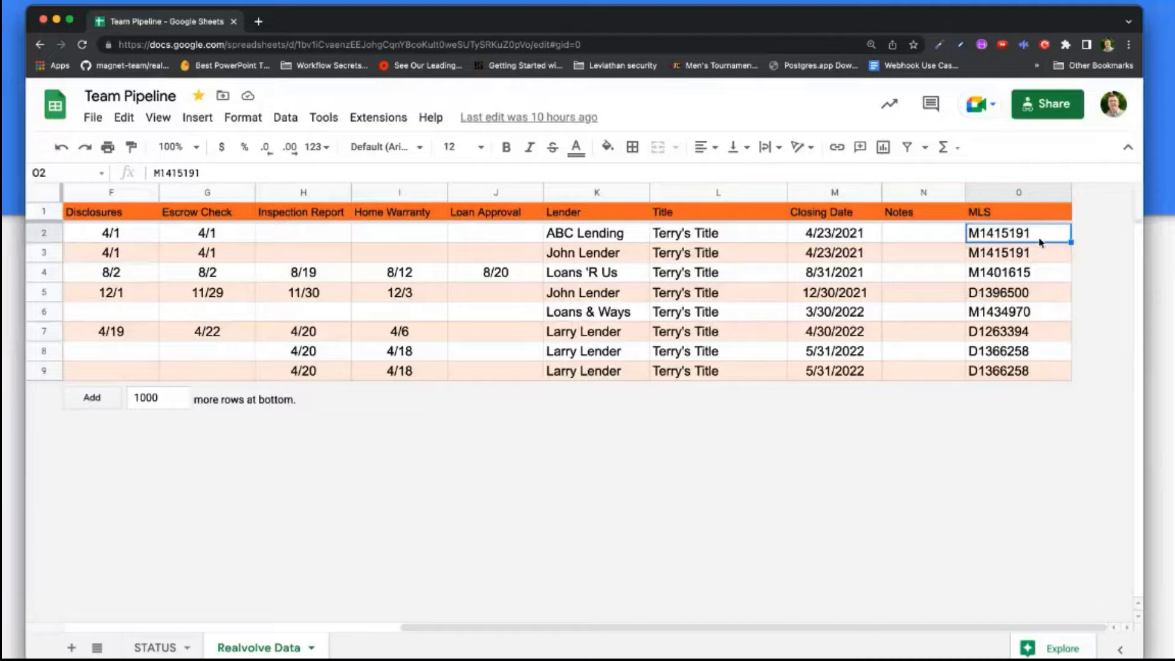
scroll(1040, 245, "left", 10)
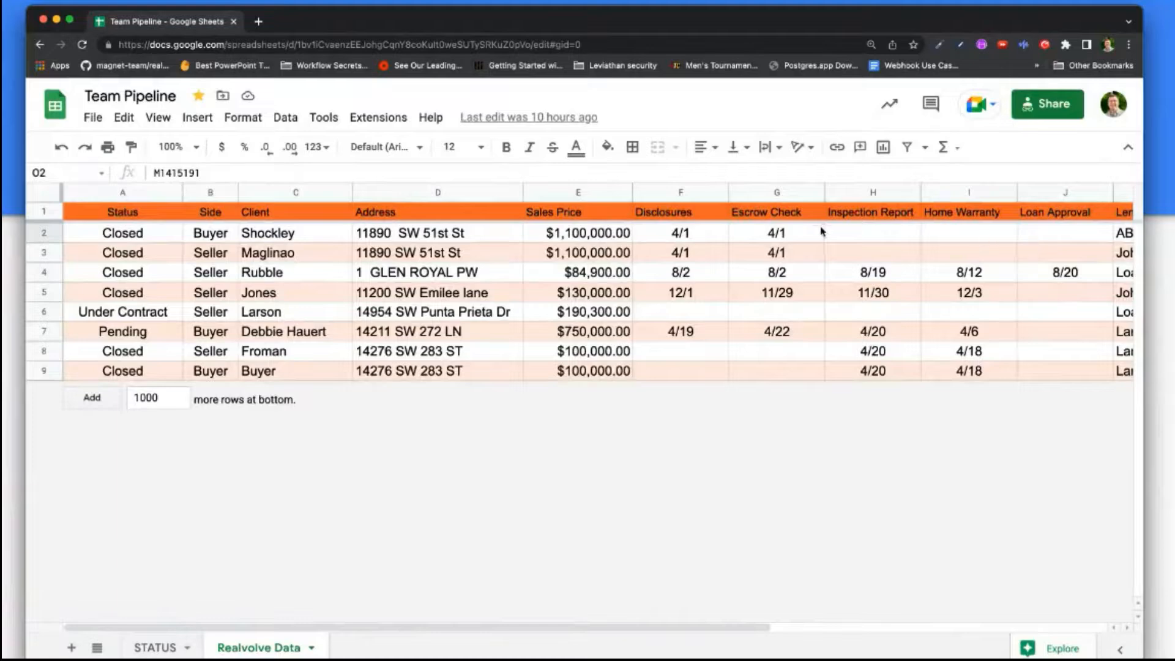
scroll(822, 231, "right", 5)
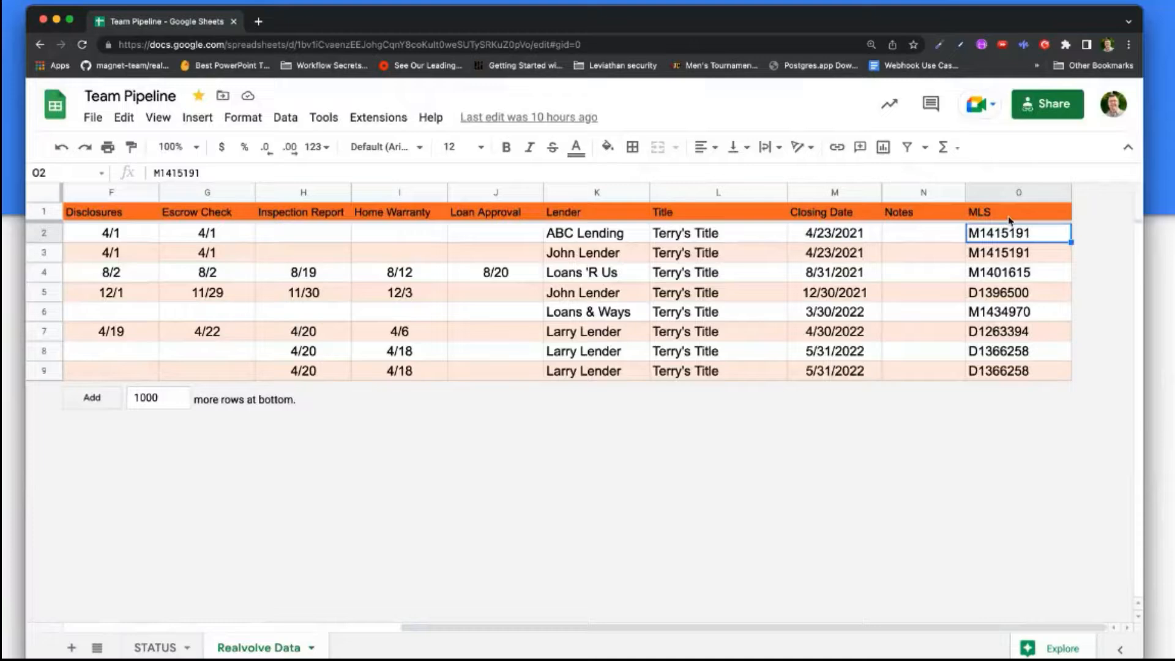
left_click(1014, 192)
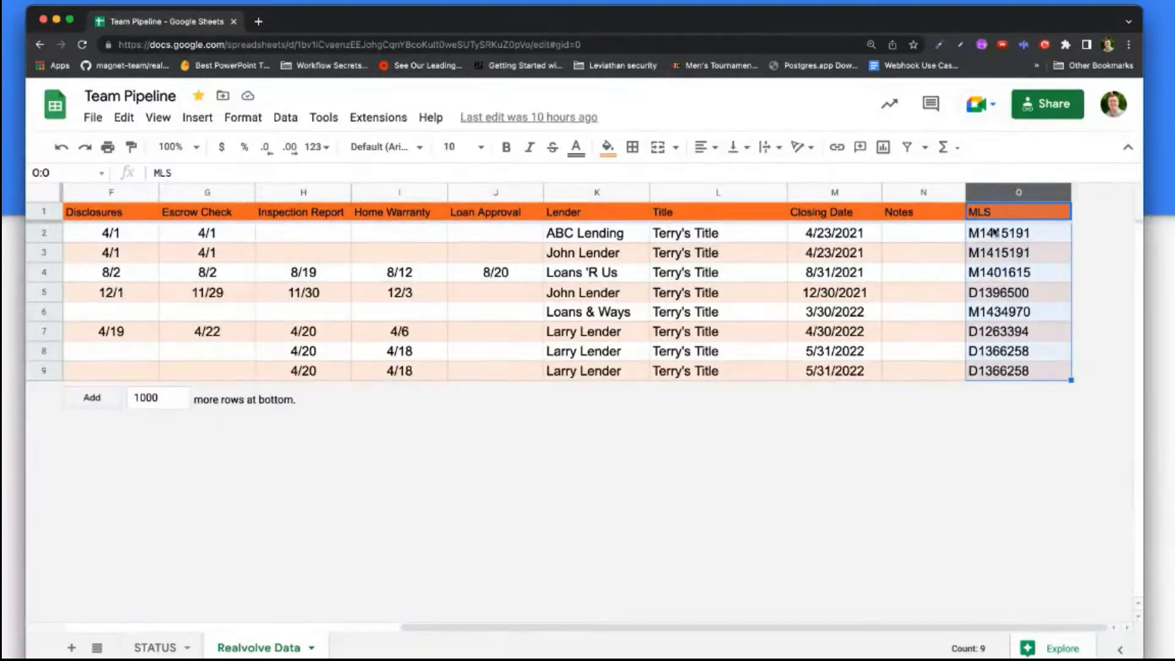
scroll(1016, 245, "left", 10)
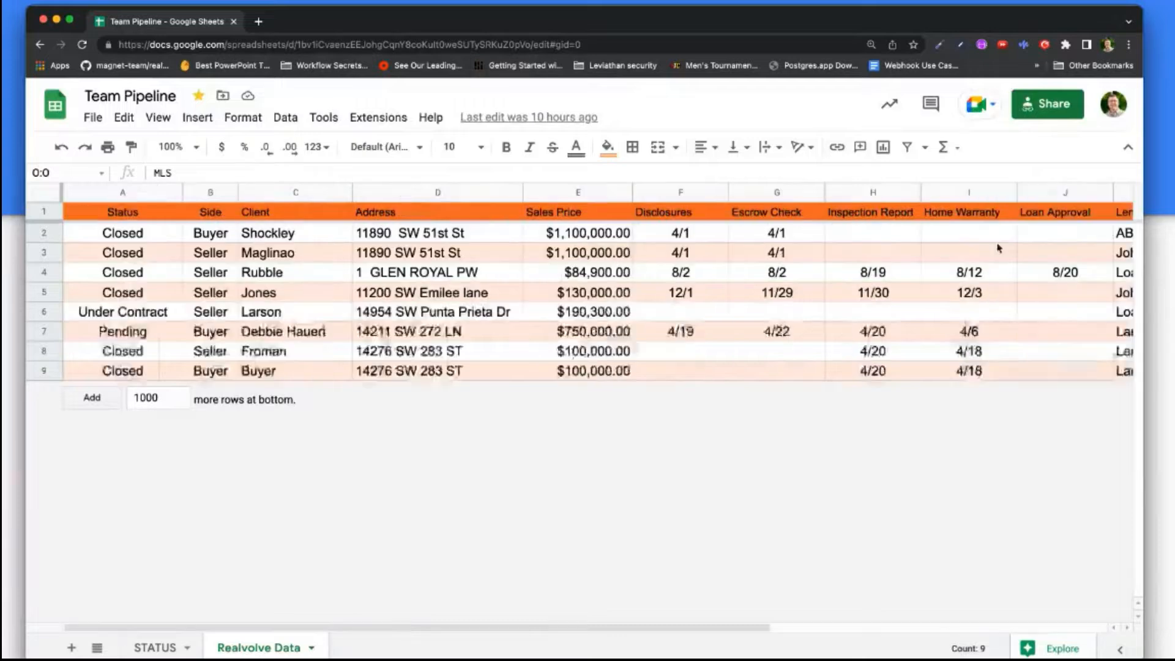
Step: Examine how the Side column and the MLS numbers together identify each row, highlighting the Side column and row 3
left_click(210, 193)
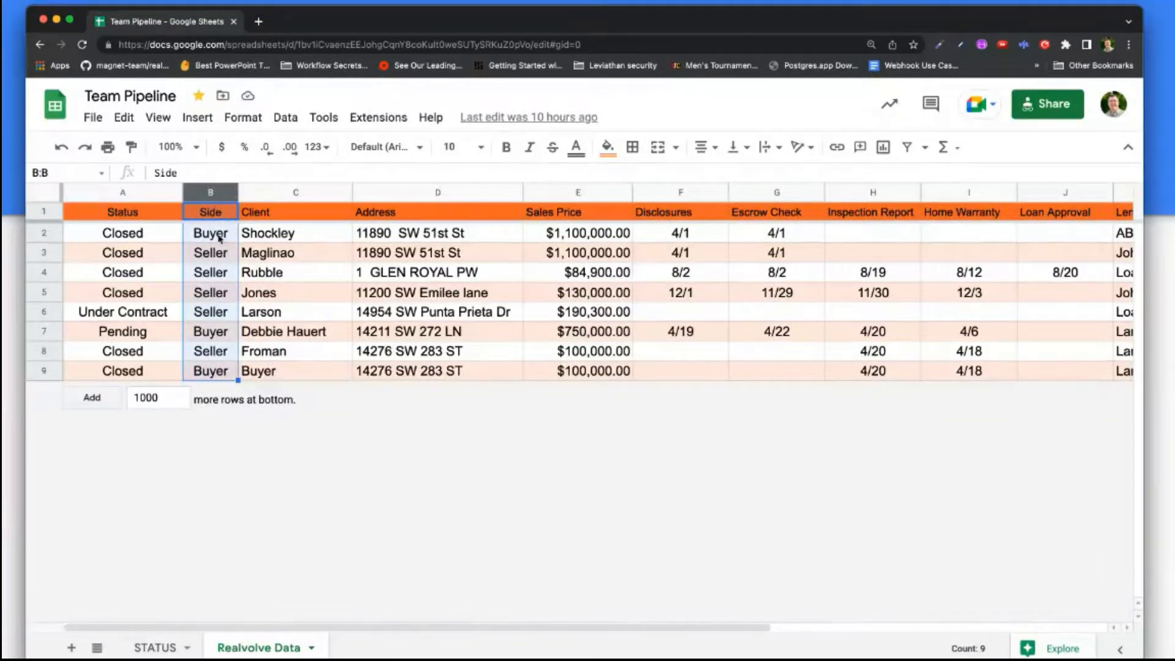
scroll(223, 239, "right", 10)
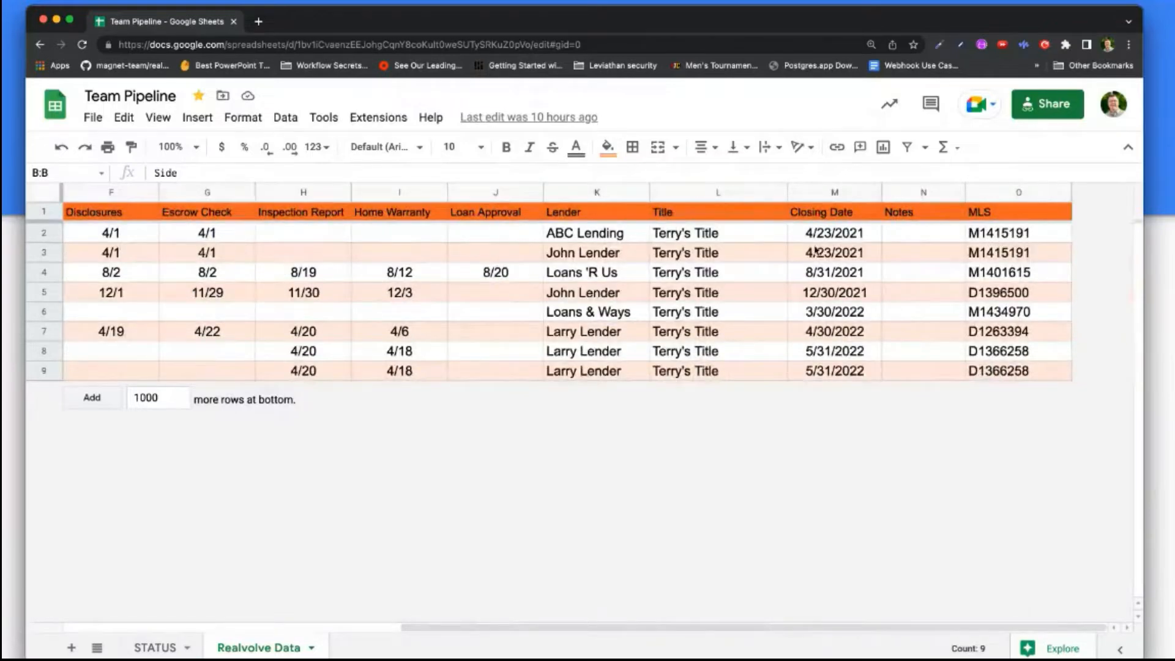
scroll(300, 260, "left", 10)
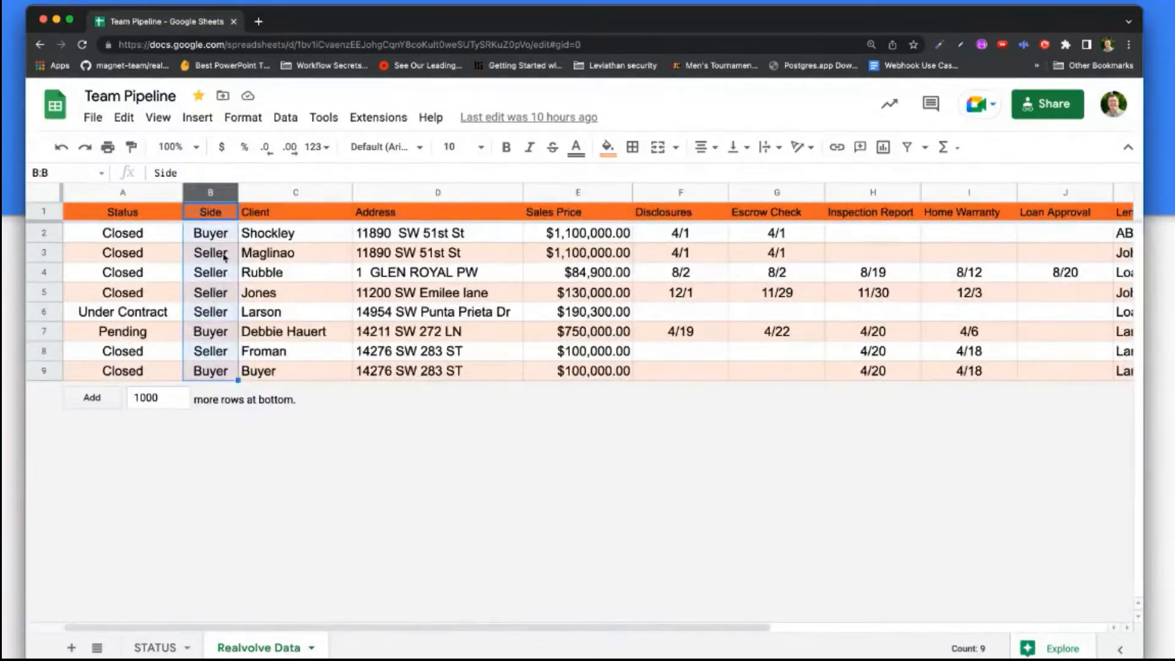
scroll(985, 248, "right", 10)
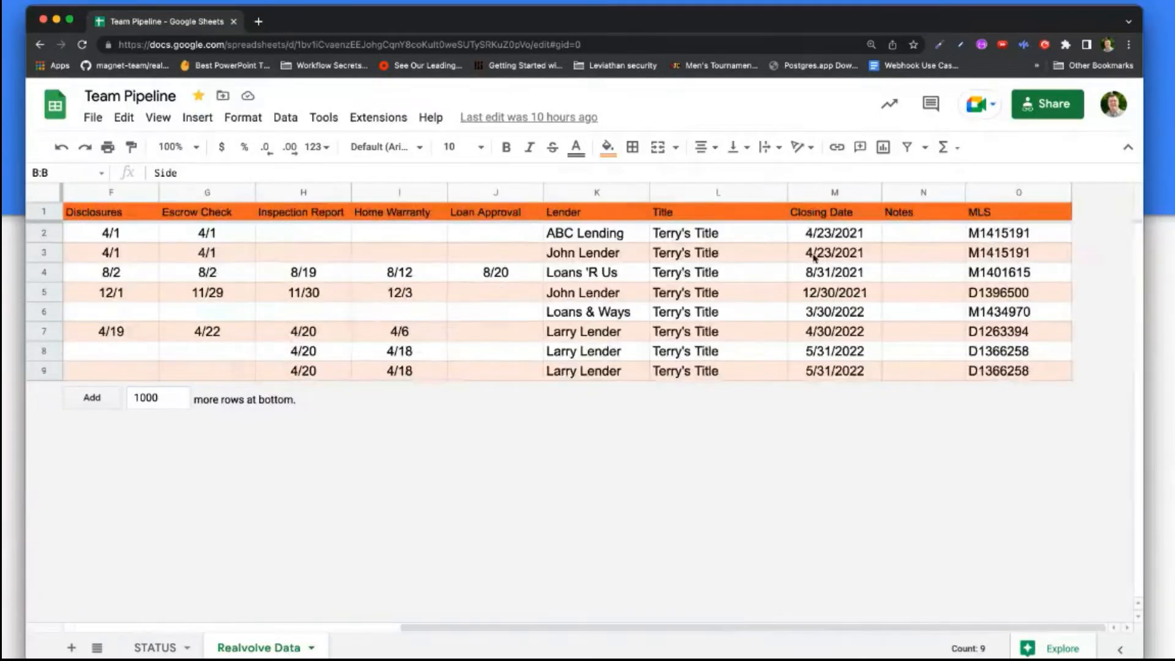
scroll(278, 253, "left", 10)
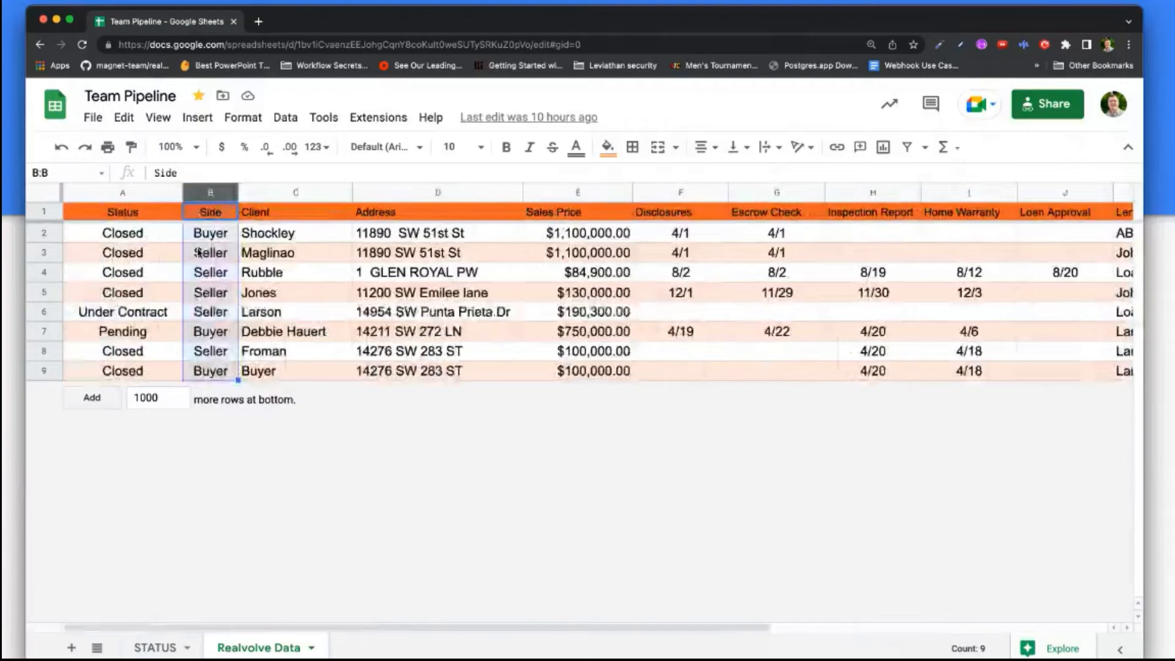
left_click(55, 251)
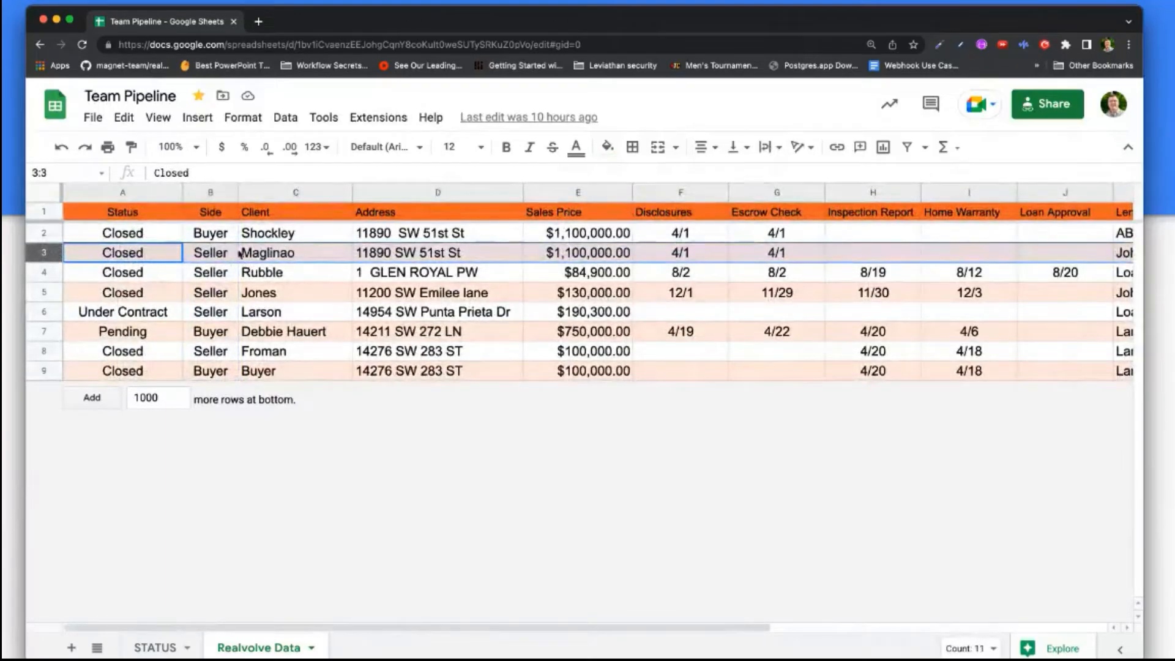
scroll(1040, 257, "right", 5)
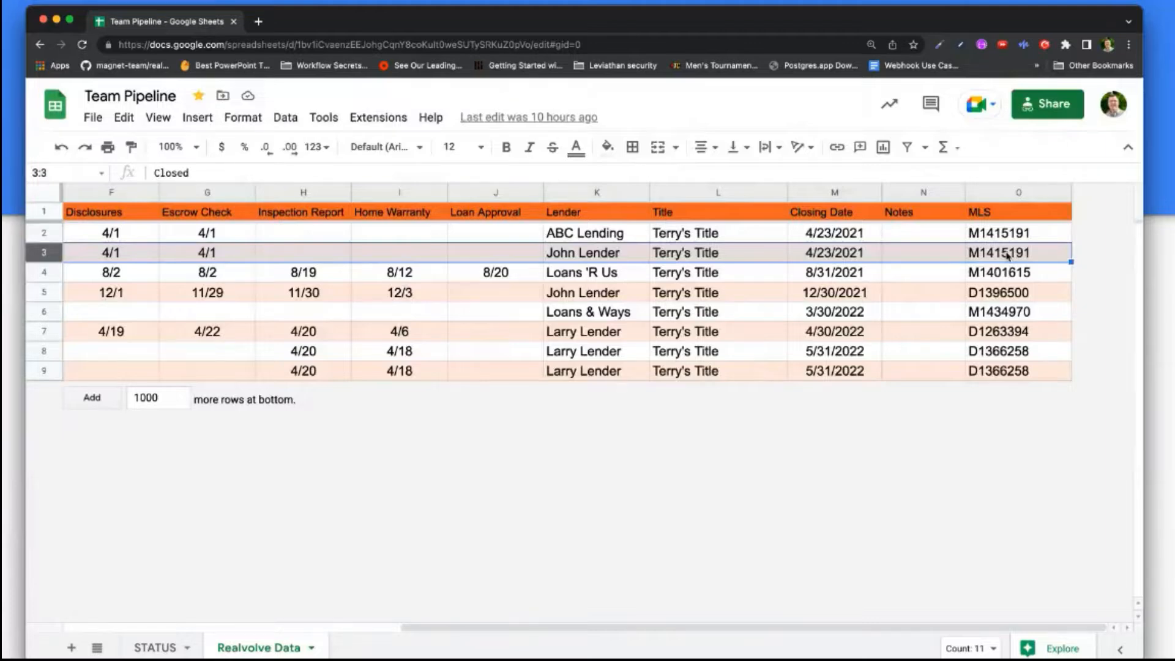
scroll(1007, 256, "left", 5)
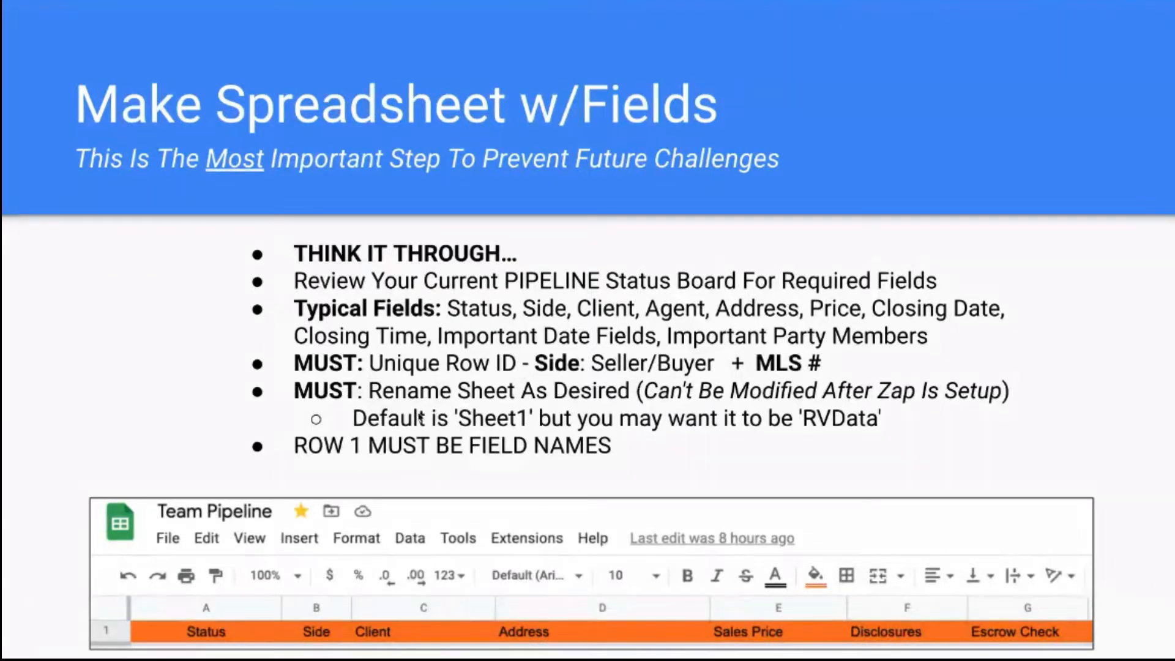
Step: Bring the Team Pipeline spreadsheet back over the slide and view the sheet options for Realvolve Data
left_click_drag(1174, 68, 663, 30)
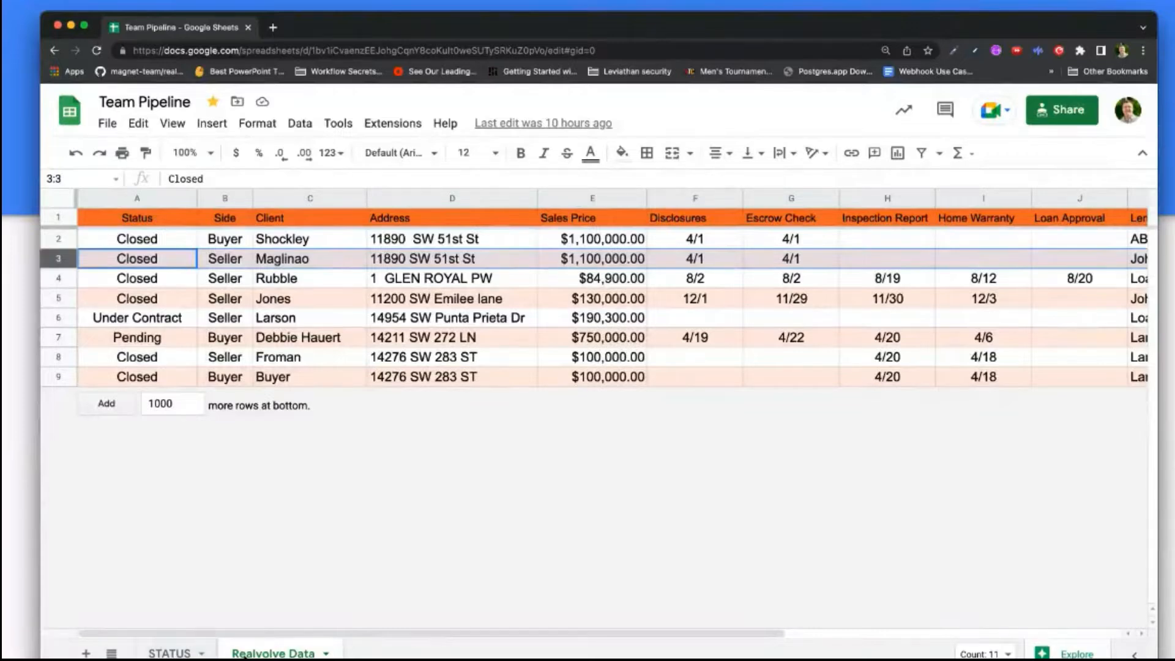
right_click(325, 653)
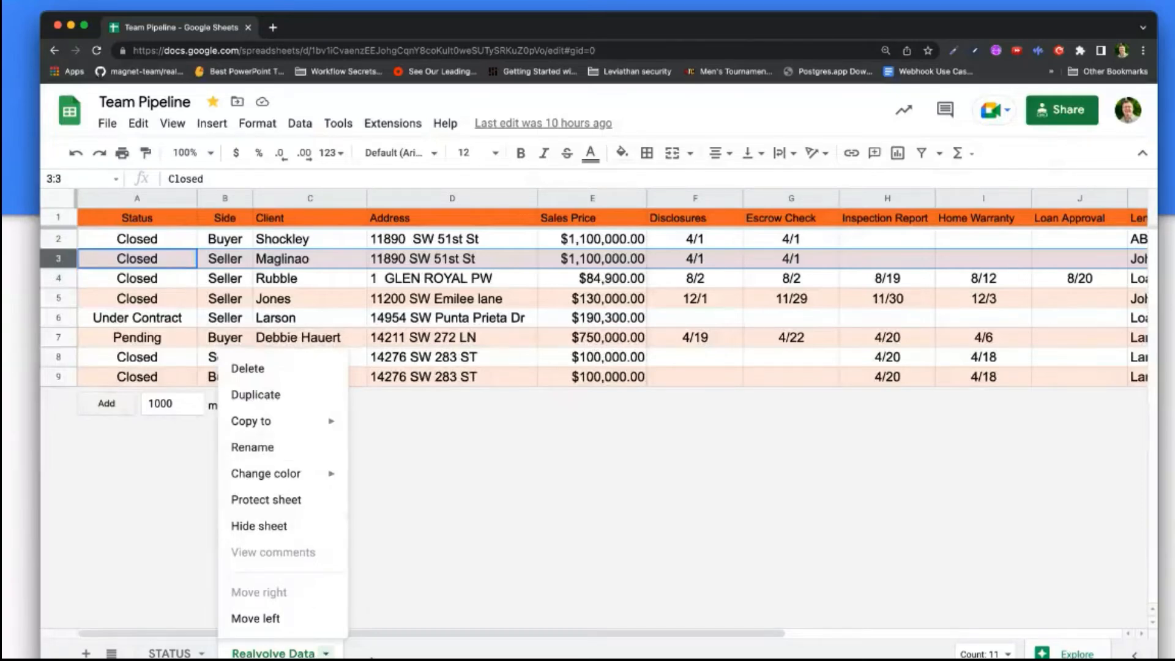
left_click(371, 658)
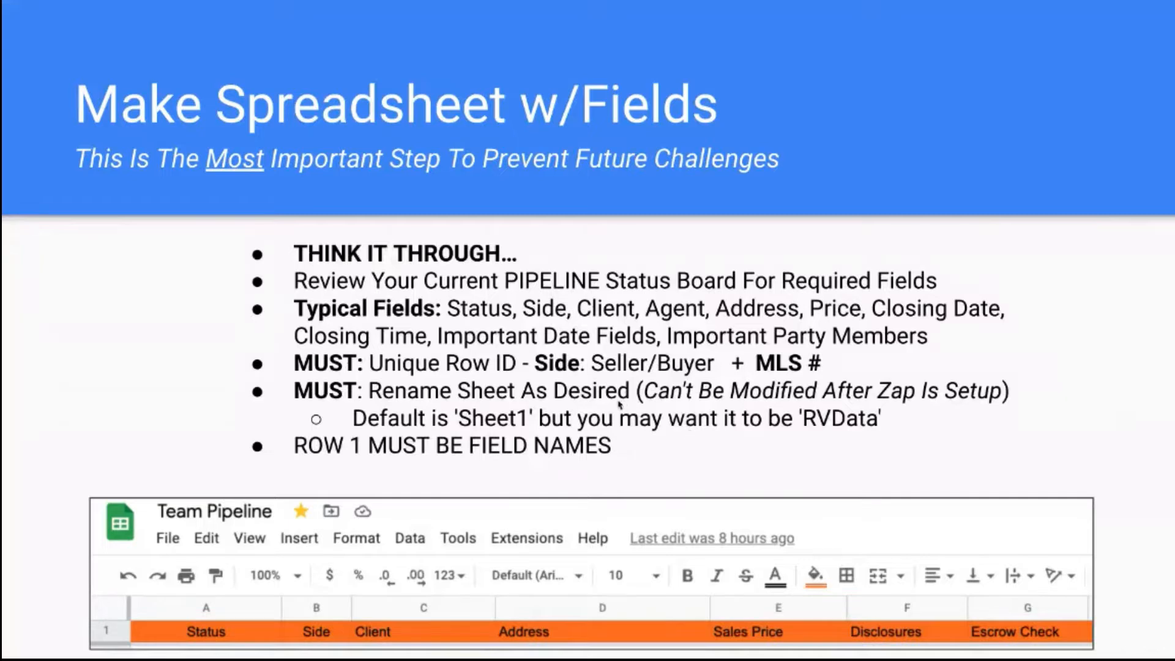
Step: Bring the spreadsheet back into view, select header row 1 and remove the row freeze
left_click_drag(620, 404, 582, 117)
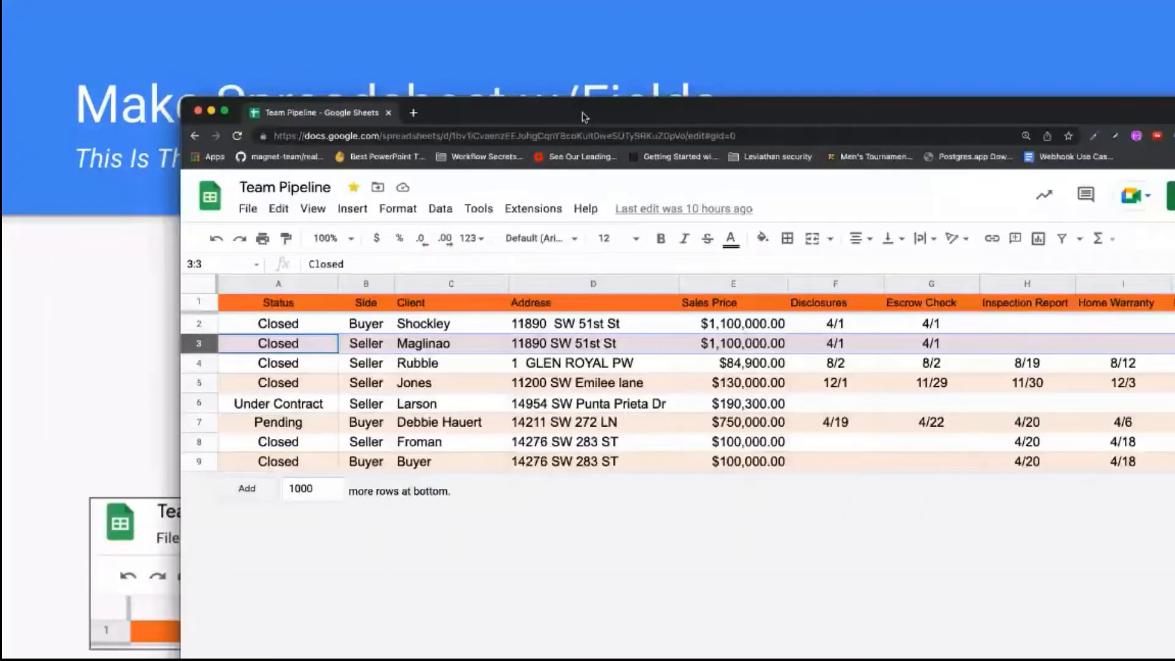
double_click(582, 117)
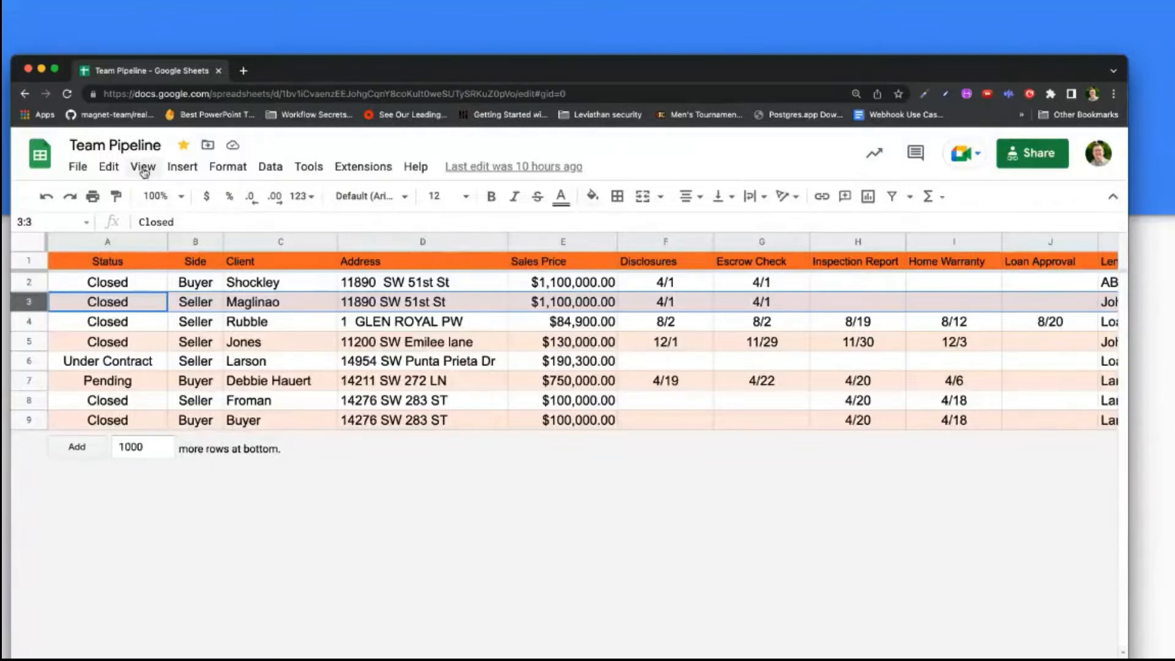
left_click(28, 262)
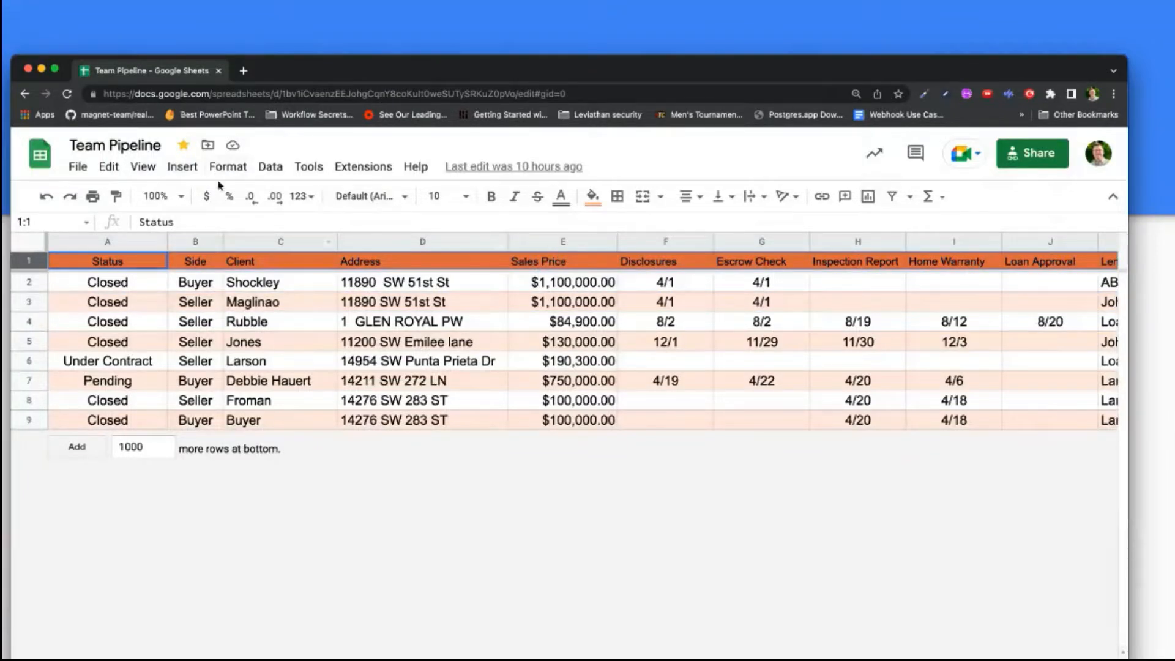
left_click(144, 168)
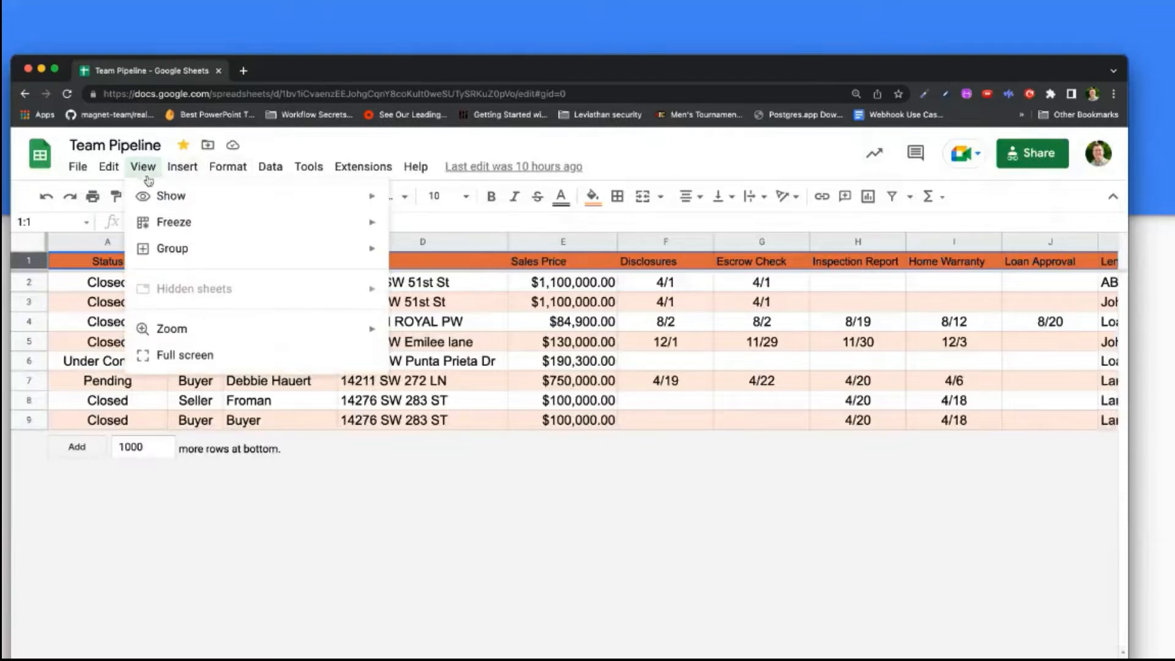
mouse_move(152, 200)
mouse_move(158, 224)
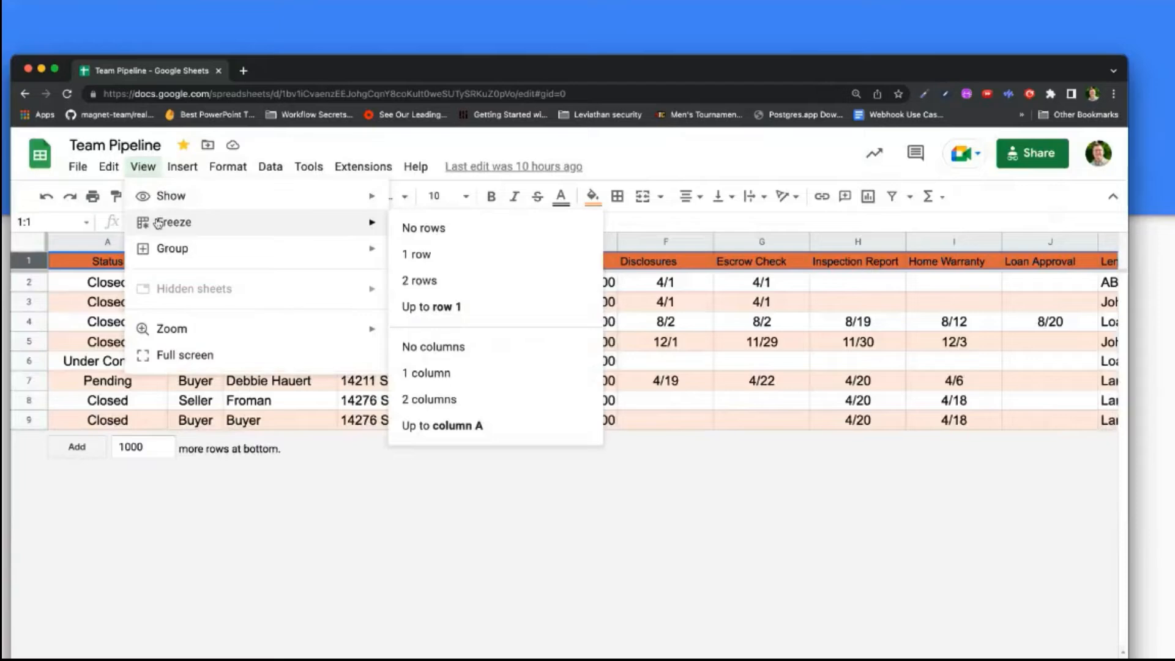
left_click(125, 262)
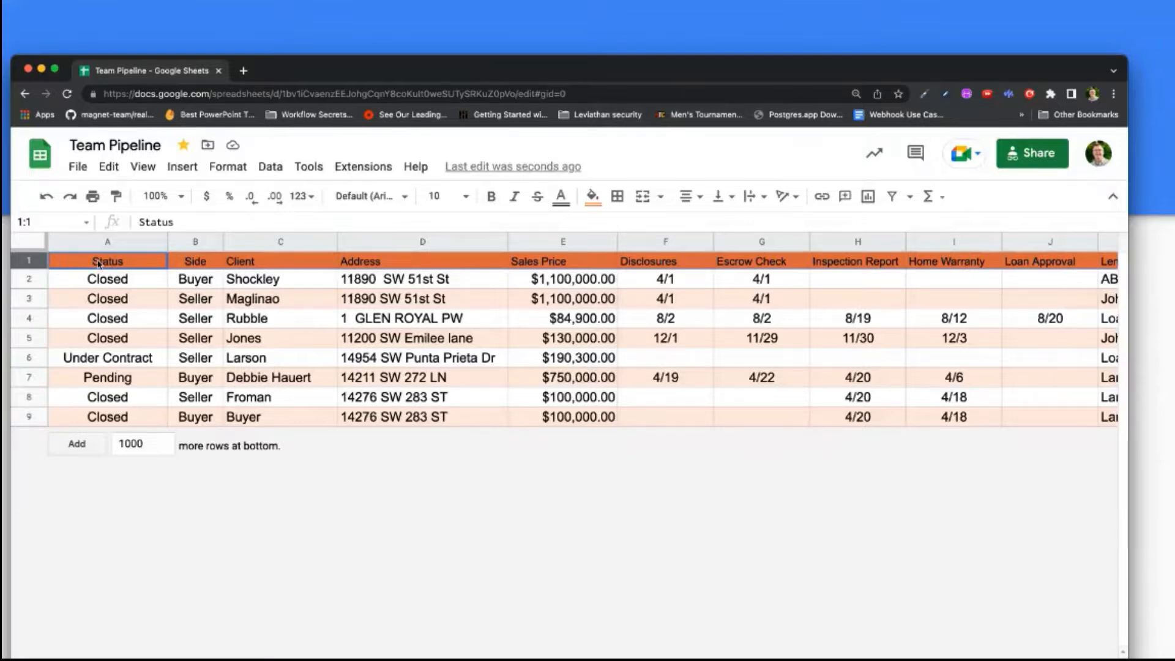
Step: Freeze 1 row so the field names stay fixed above the data
left_click(141, 166)
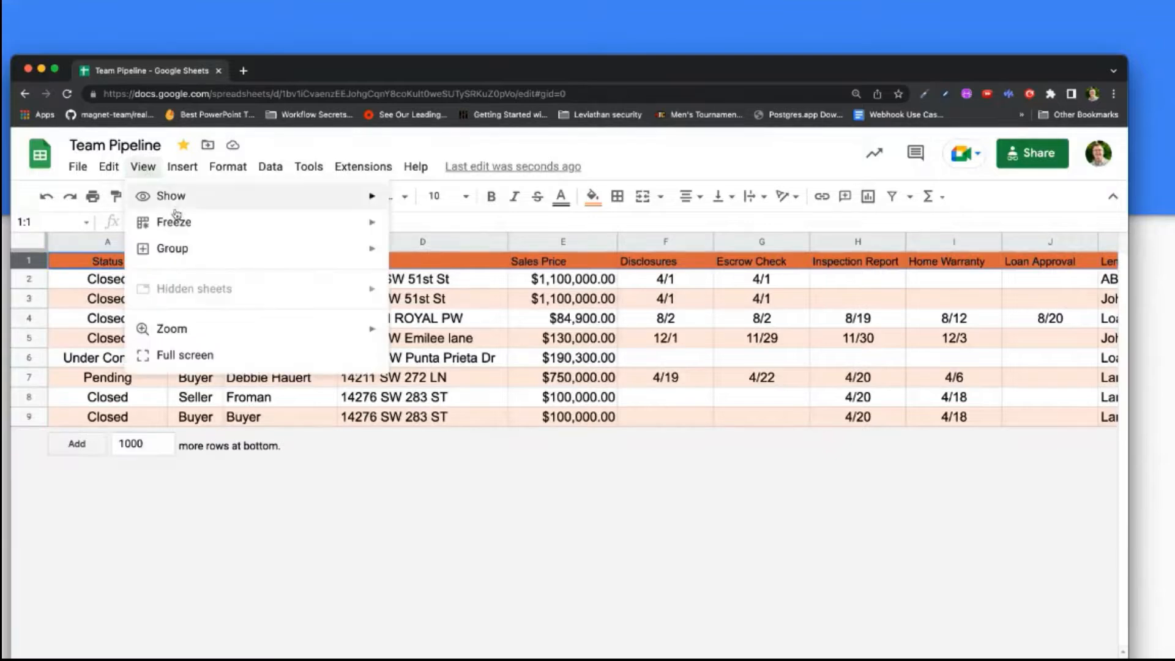
mouse_move(191, 227)
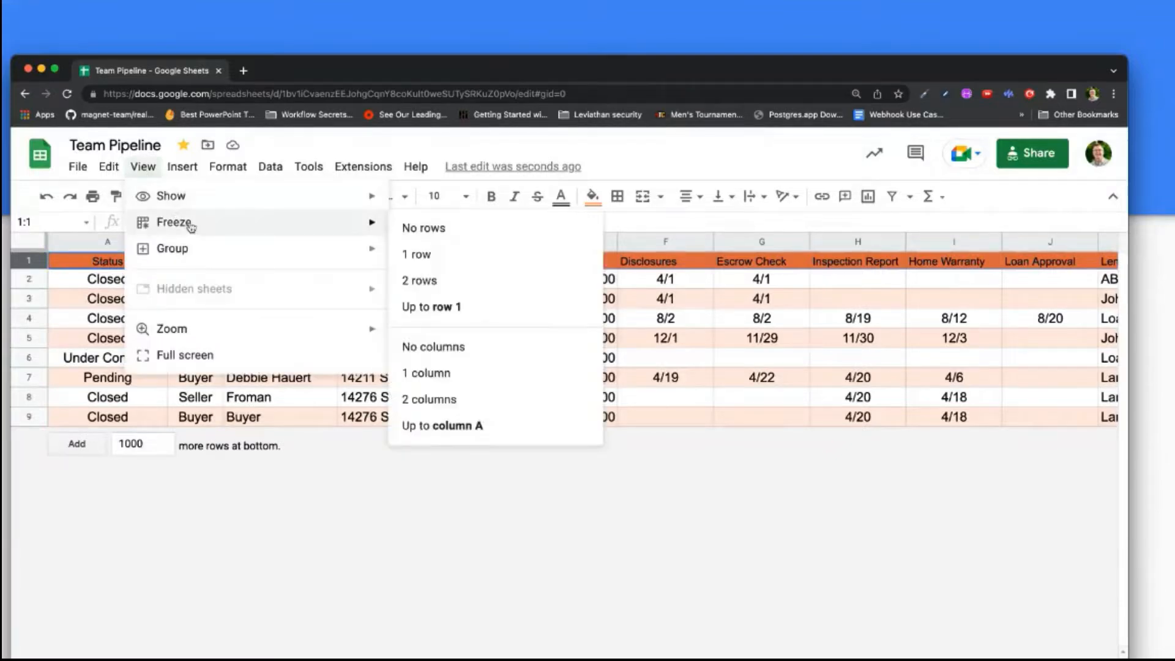
left_click(420, 255)
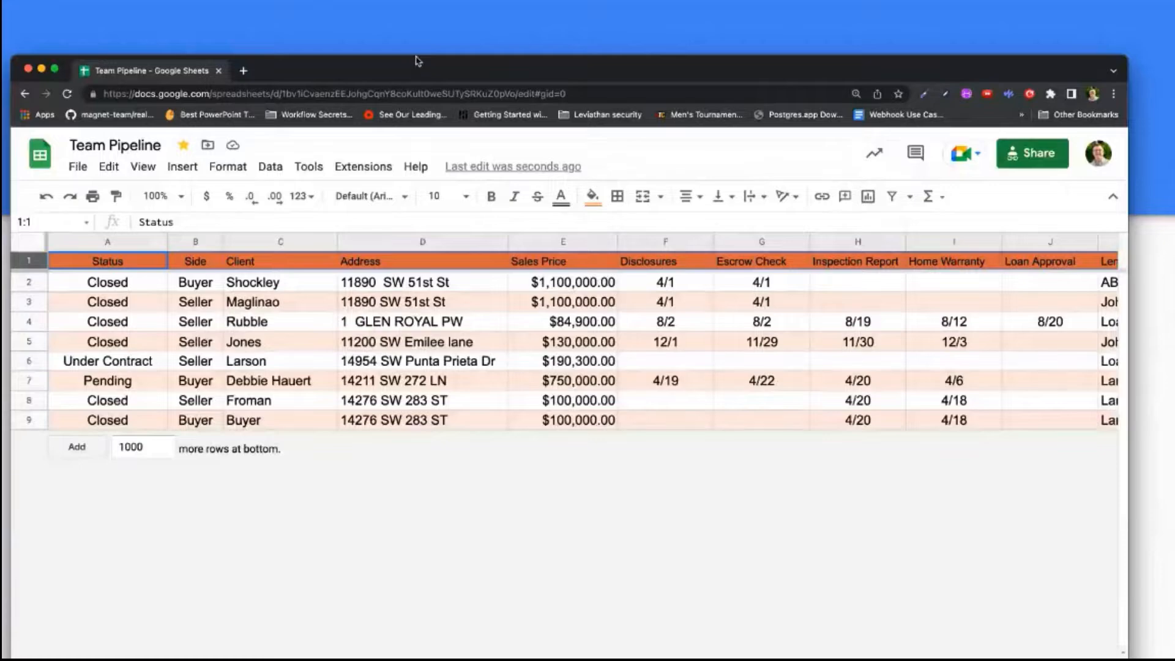
Step: Move the spreadsheet window lower and check how the header row behaves when moving through the data
left_click_drag(416, 56, 412, 325)
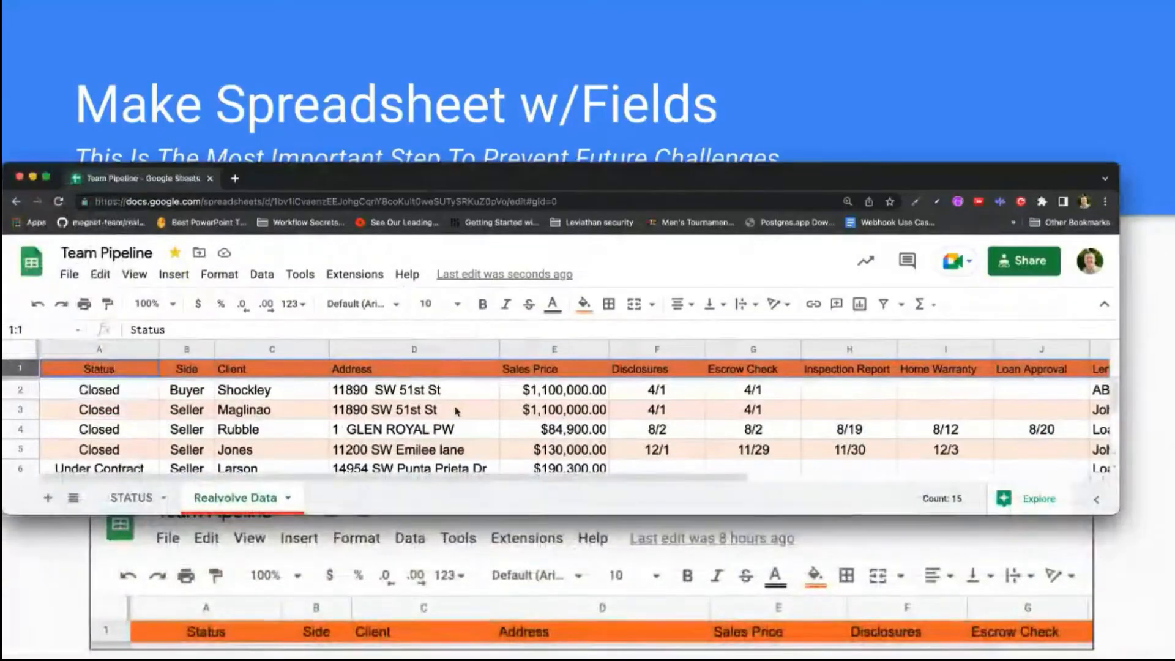
scroll(458, 413, "down", 5)
scroll(458, 413, "up", 2)
scroll(458, 413, "up", 3)
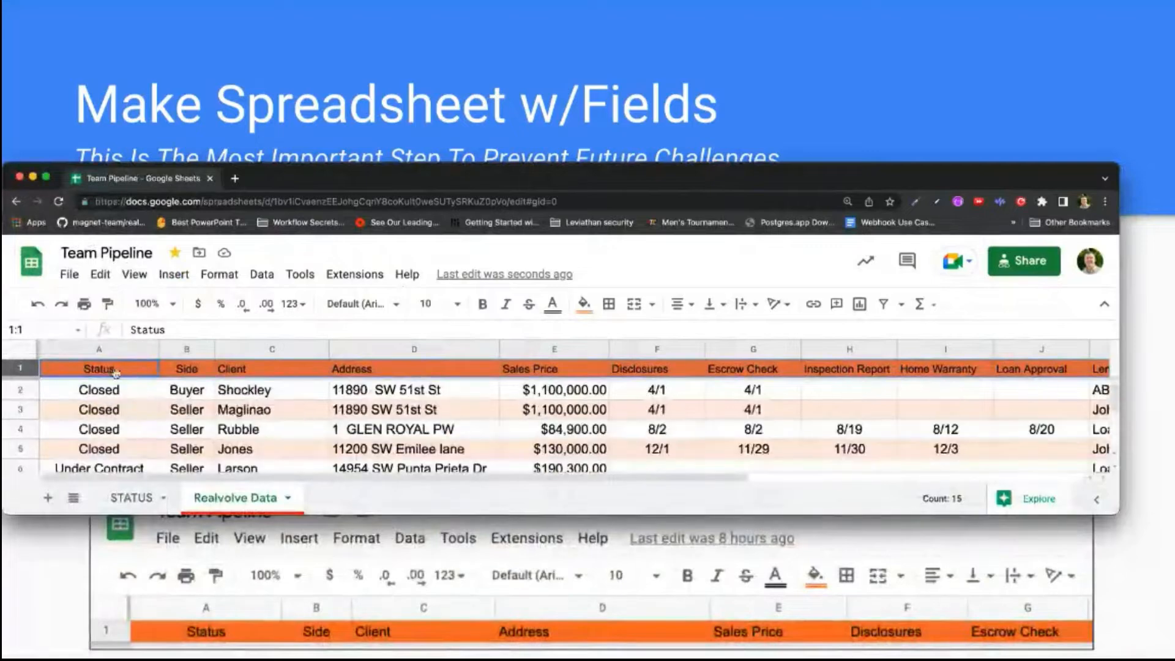
scroll(188, 428, "down", 5)
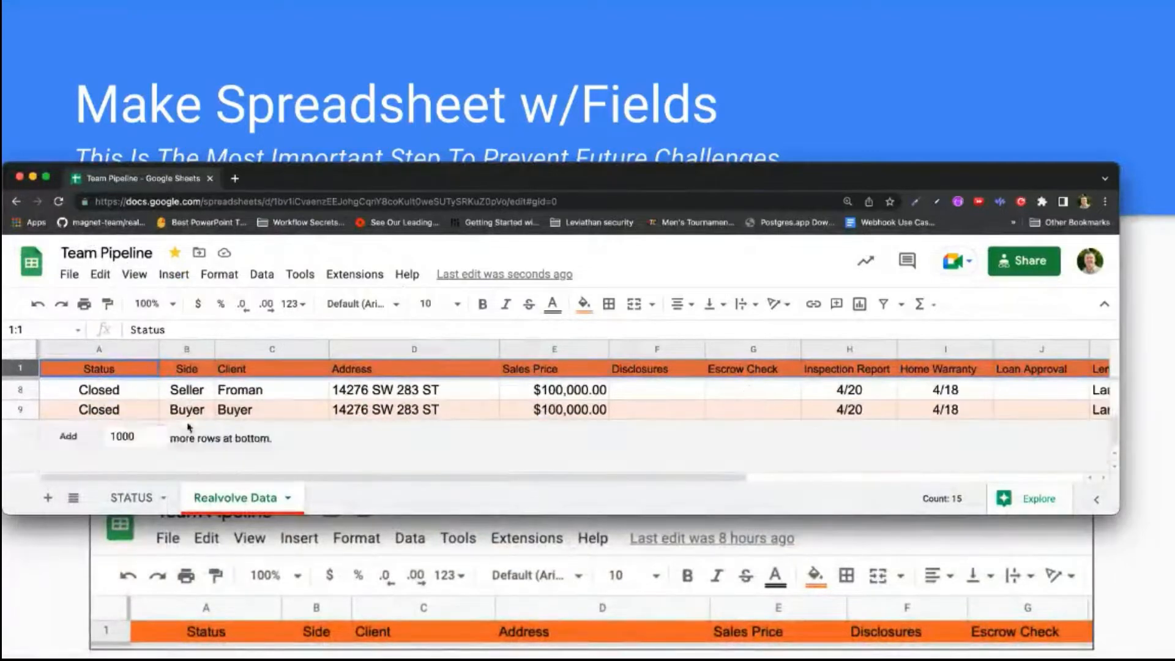
scroll(188, 429, "up", 5)
scroll(188, 429, "right", 3)
scroll(185, 422, "left", 3)
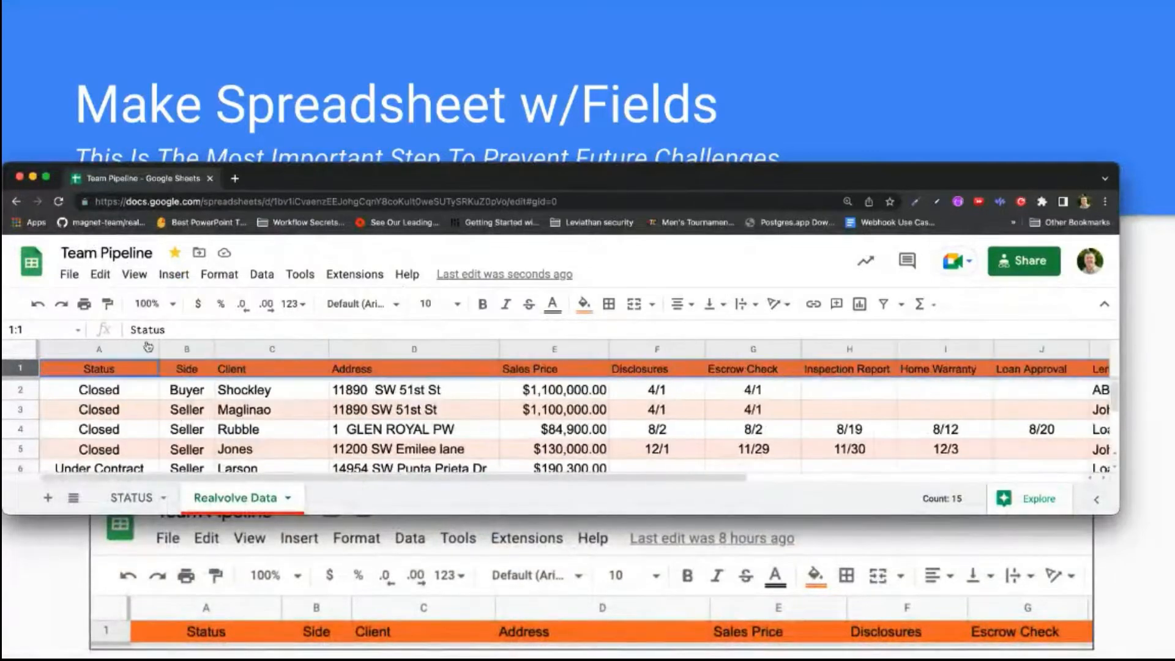
Step: Set the sheet to freeze no rows and check how the header row moves with the data
left_click(134, 275)
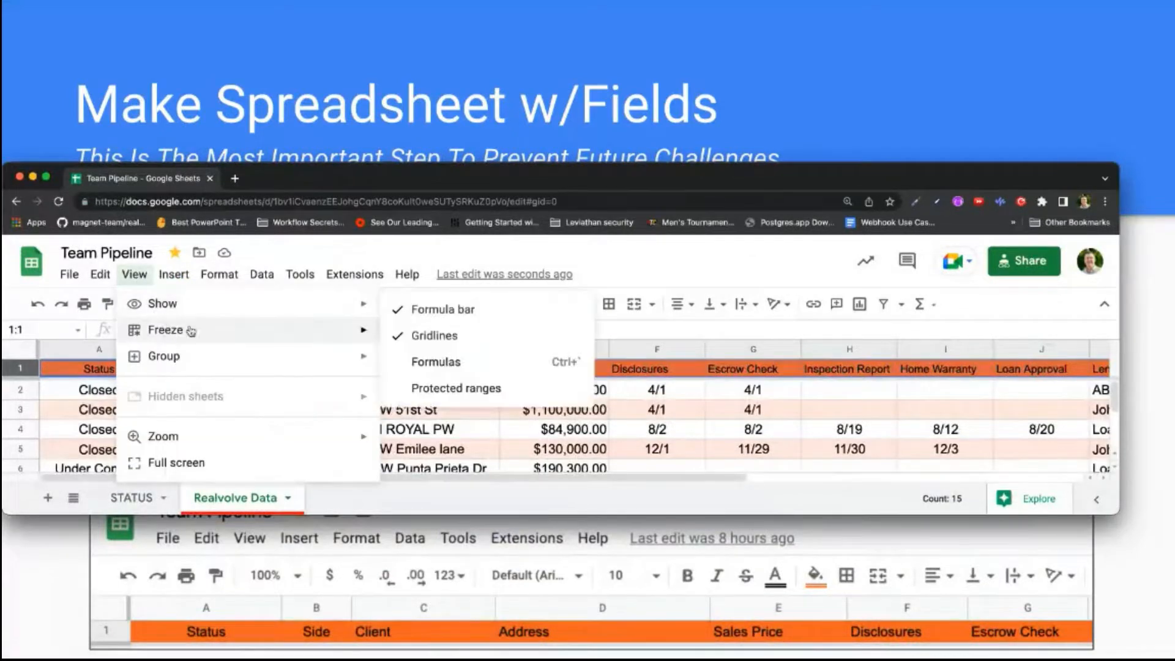
mouse_move(162, 331)
left_click(401, 342)
scroll(385, 421, "down", 5)
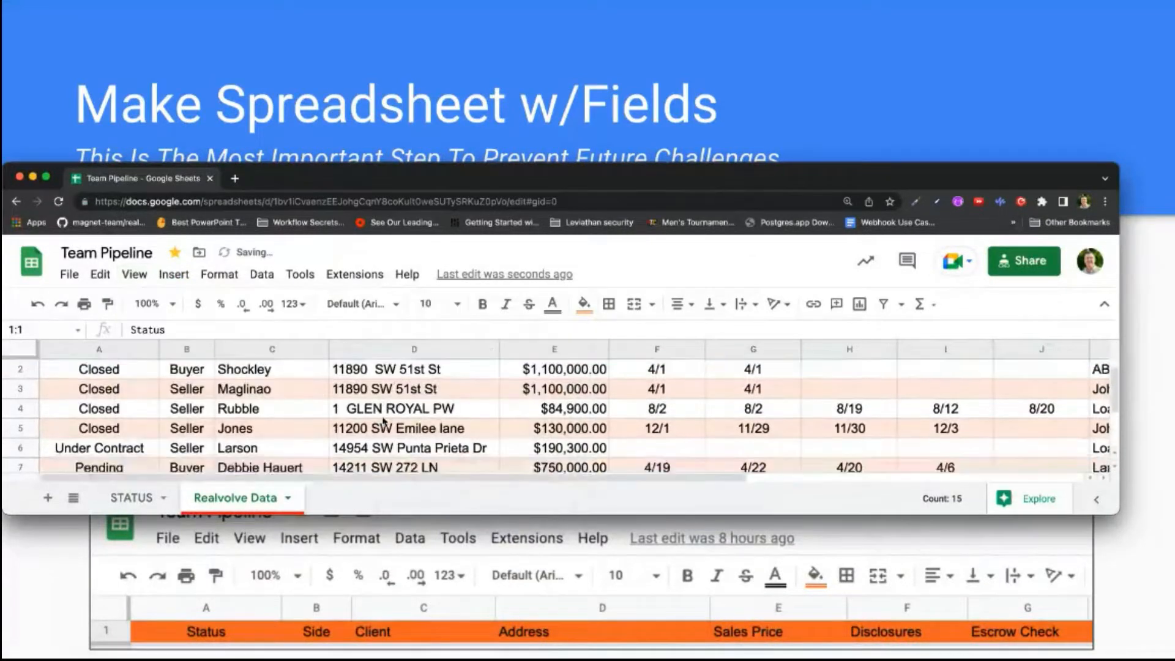
scroll(384, 421, "up", 5)
scroll(384, 421, "down", 2)
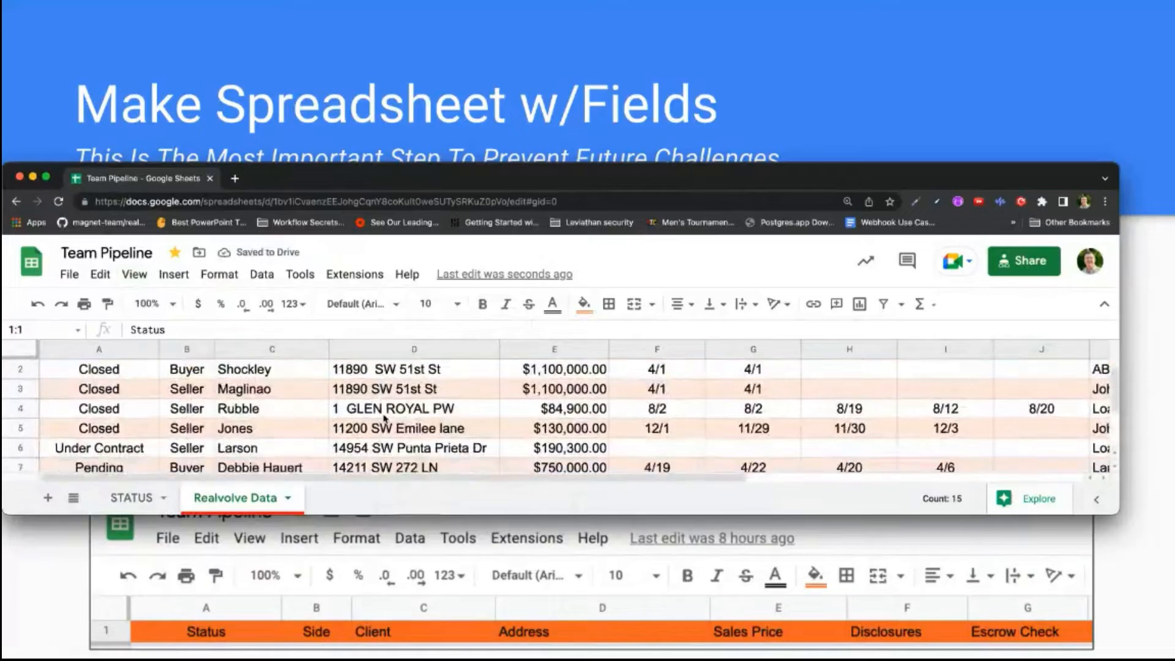
Step: Enlarge the spreadsheet window to show all data rows, and return to the presentation at the Make A Zap slide
scroll(384, 421, "up", 2)
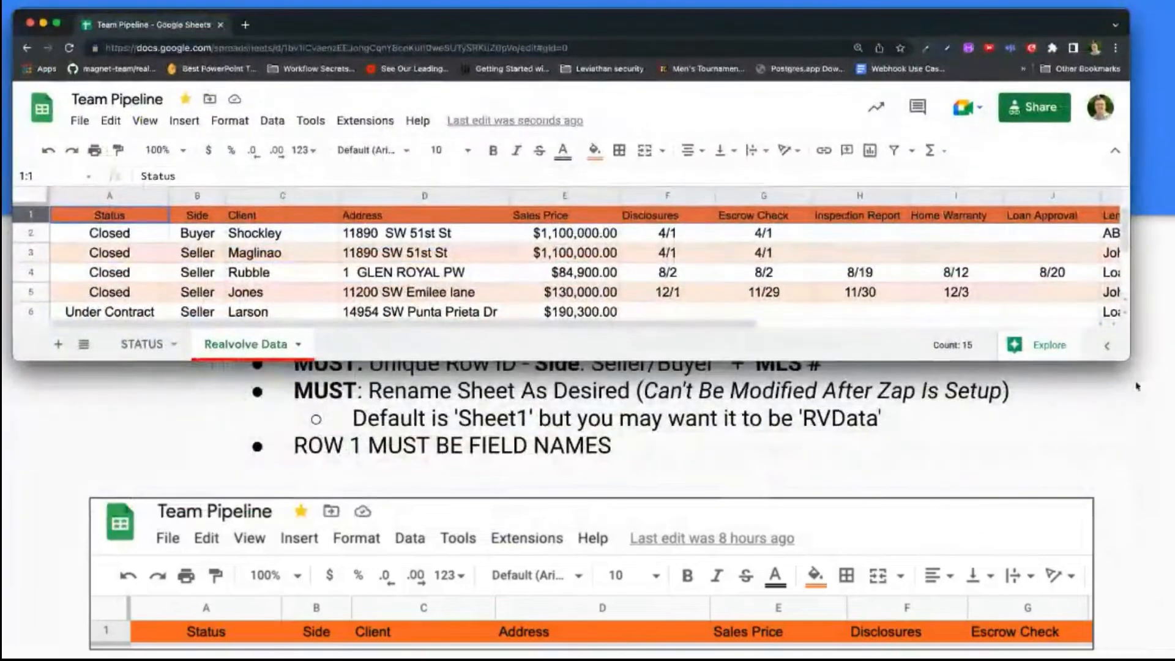
left_click_drag(1129, 360, 1158, 634)
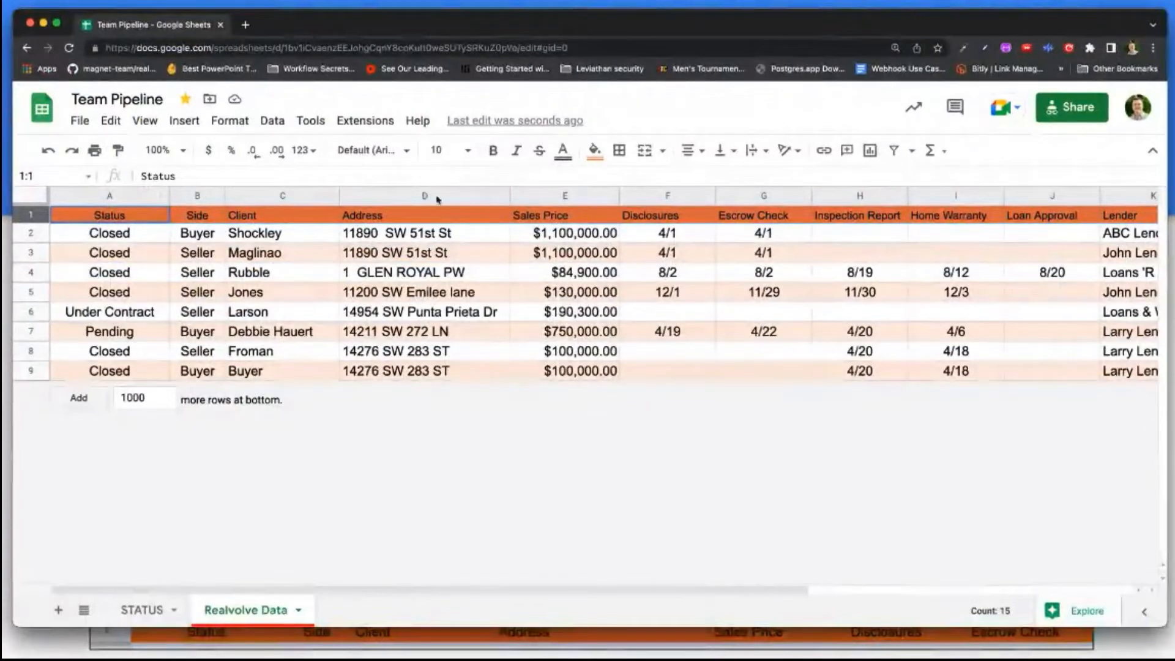
left_click(349, 4)
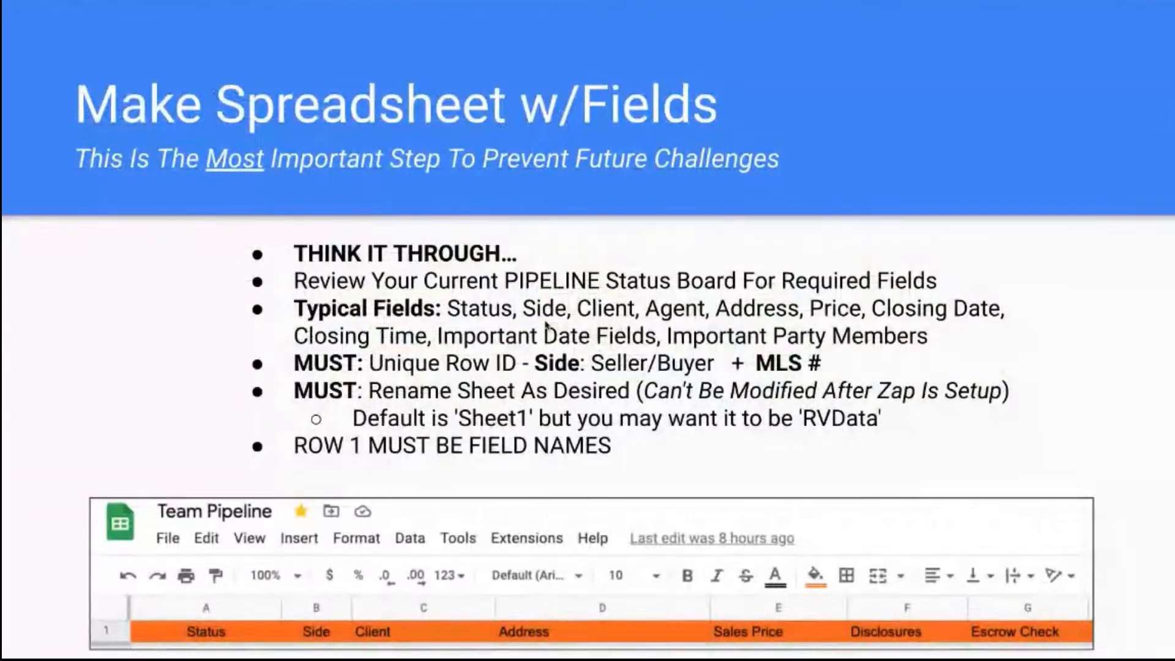
key("Right")
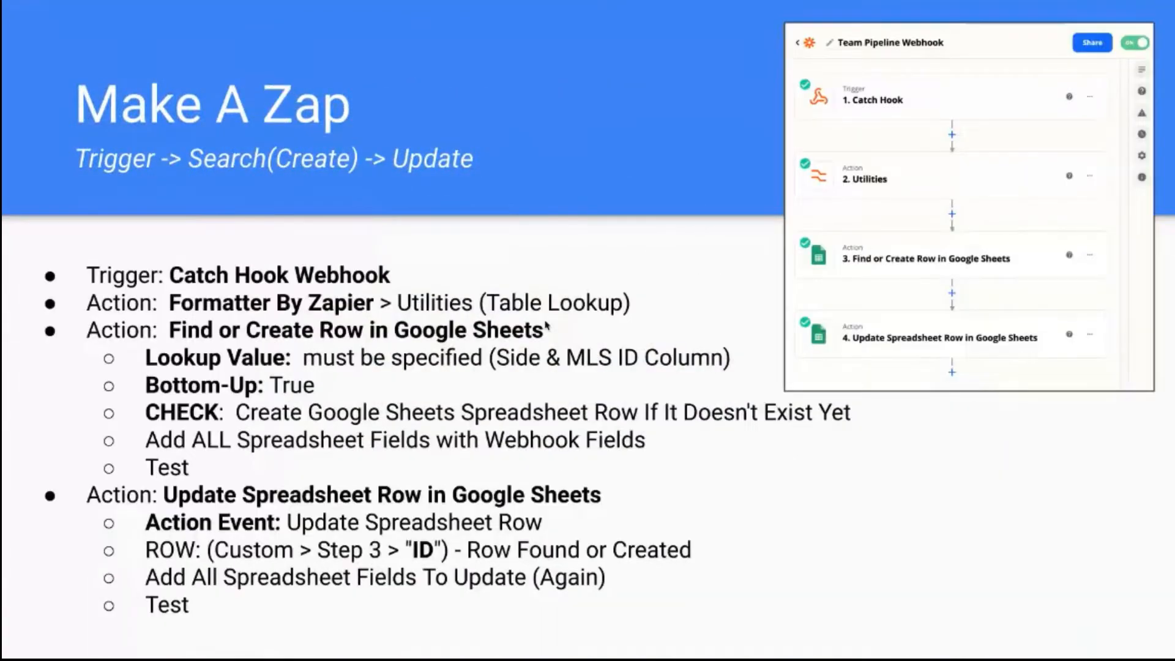
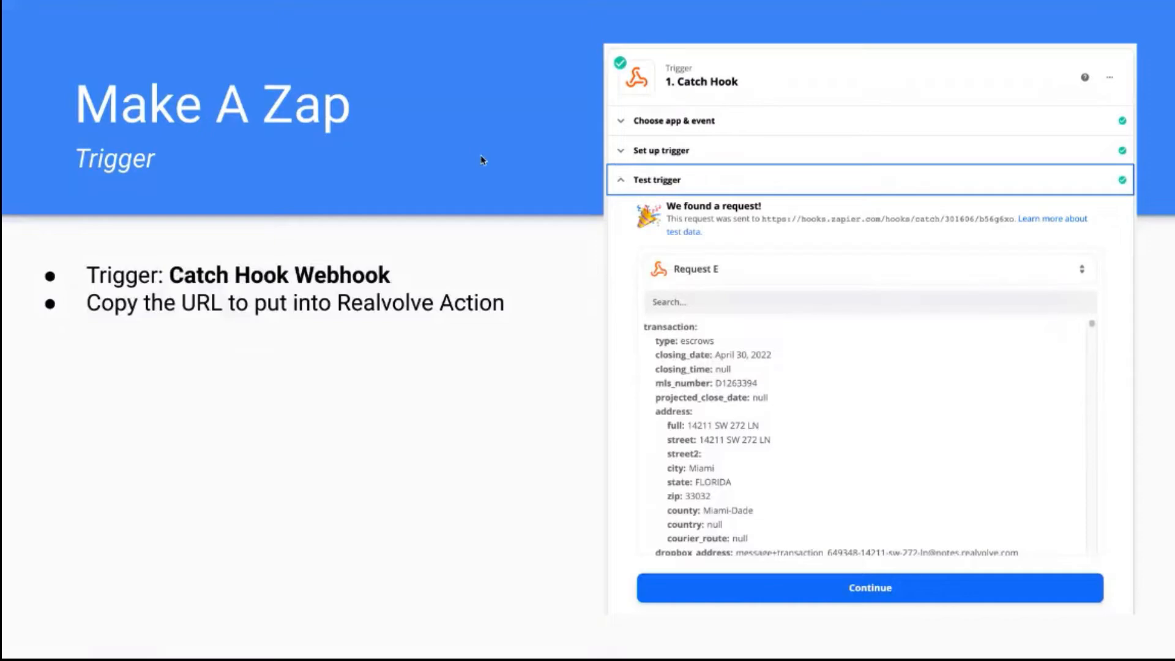
Step: Revisit the Zapier Webhook and Build Workflow Steps slides, and return to the Make A Zap trigger slide
key("Left")
key("Left")
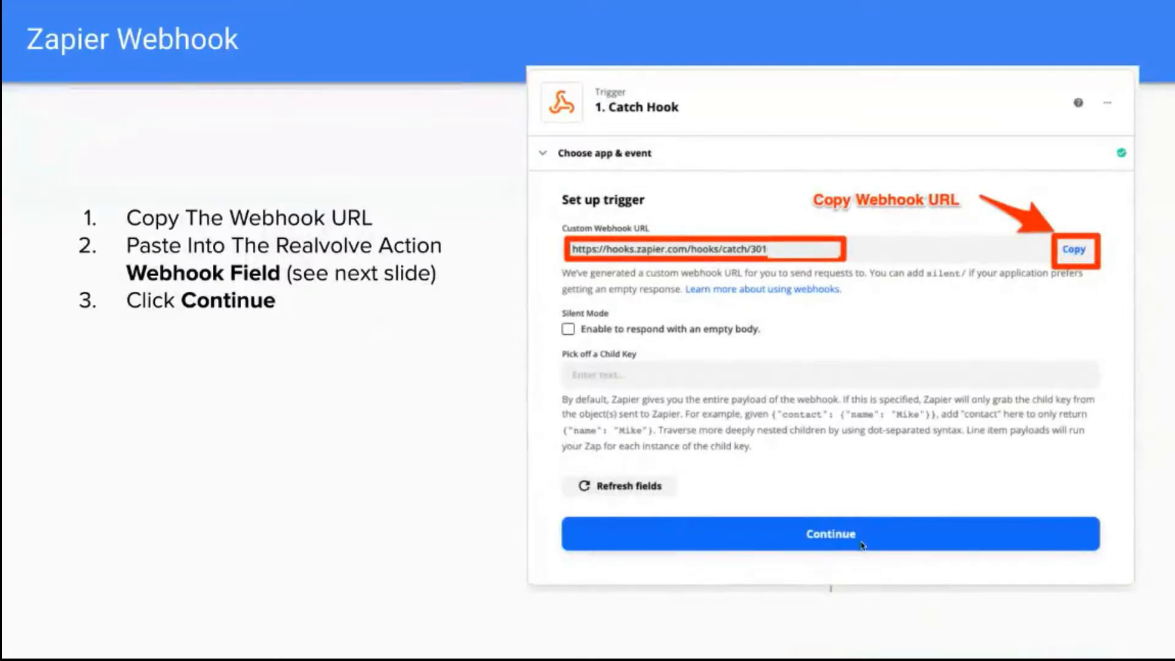
key("Right")
key("Right")
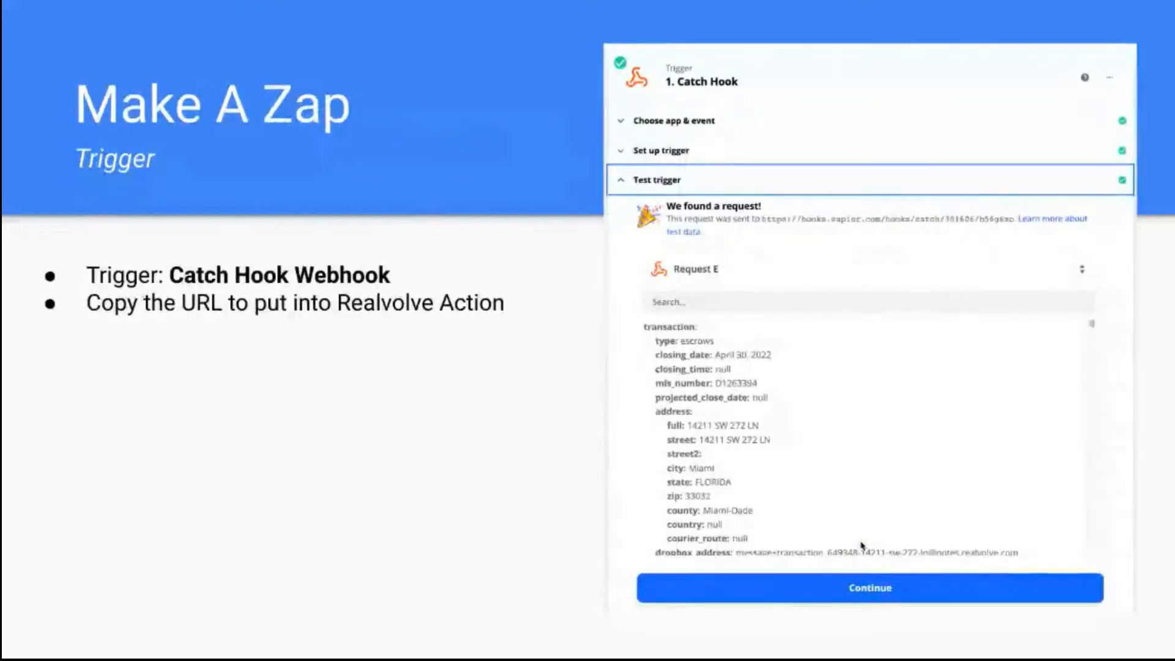
key("Left")
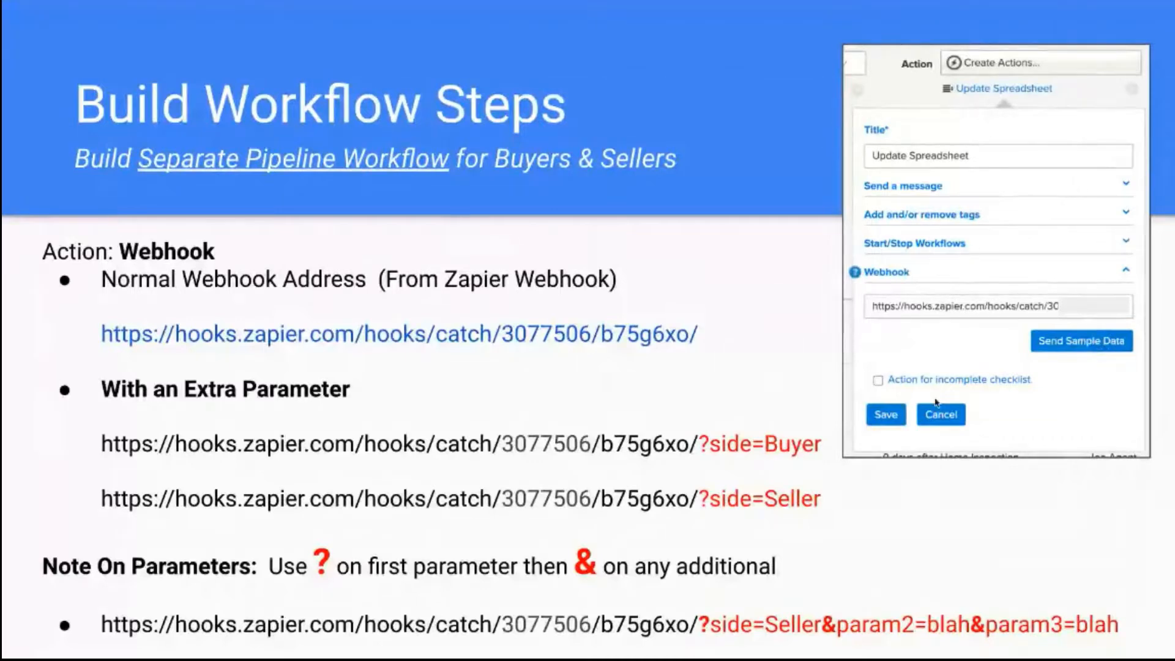
key("Right")
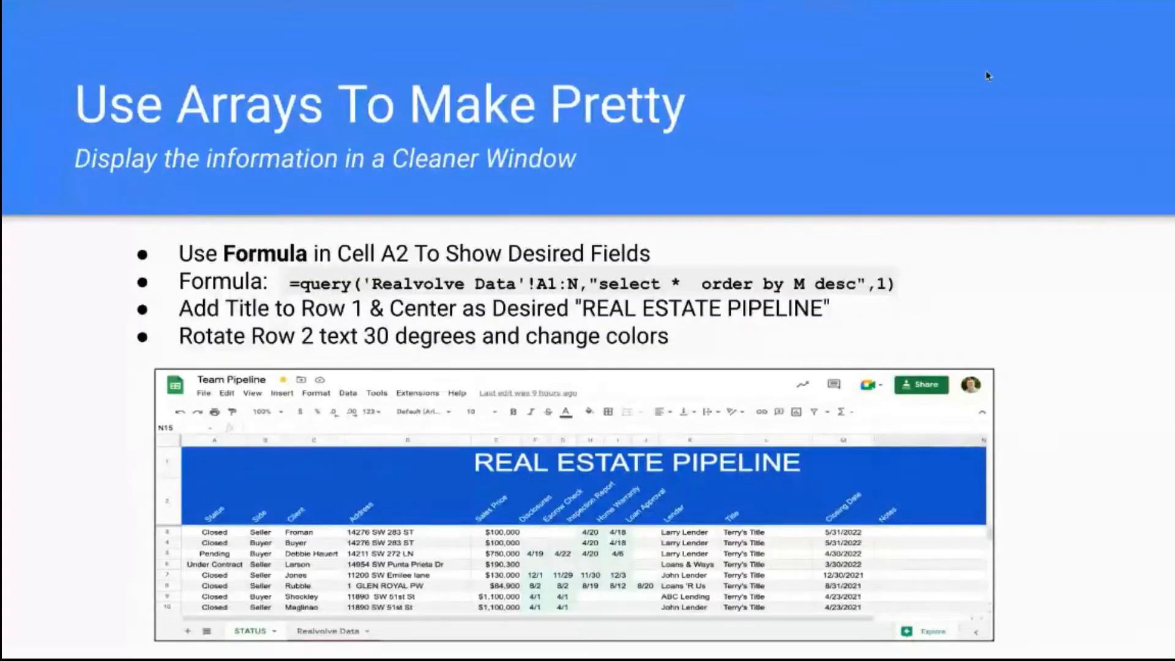
Step: Switch to the Team Pipeline Webhook zap in Zapier, widen its window and review the Catch Hook trigger's test request
left_click_drag(380, 0, 551, 3)
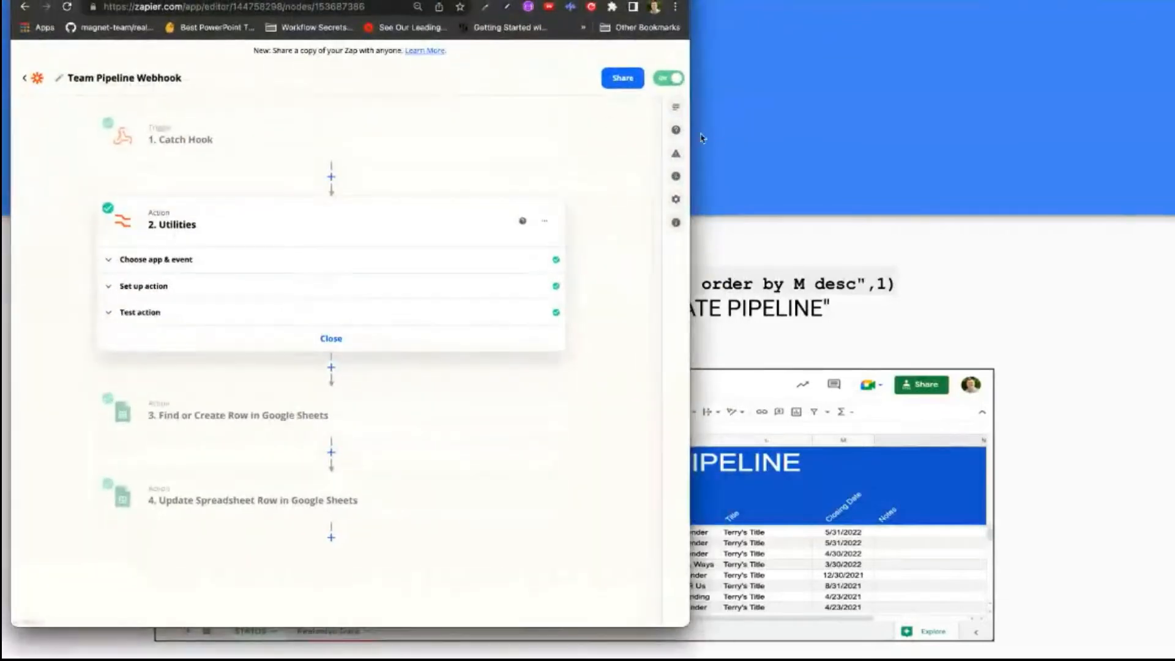
left_click_drag(691, 140, 1168, 117)
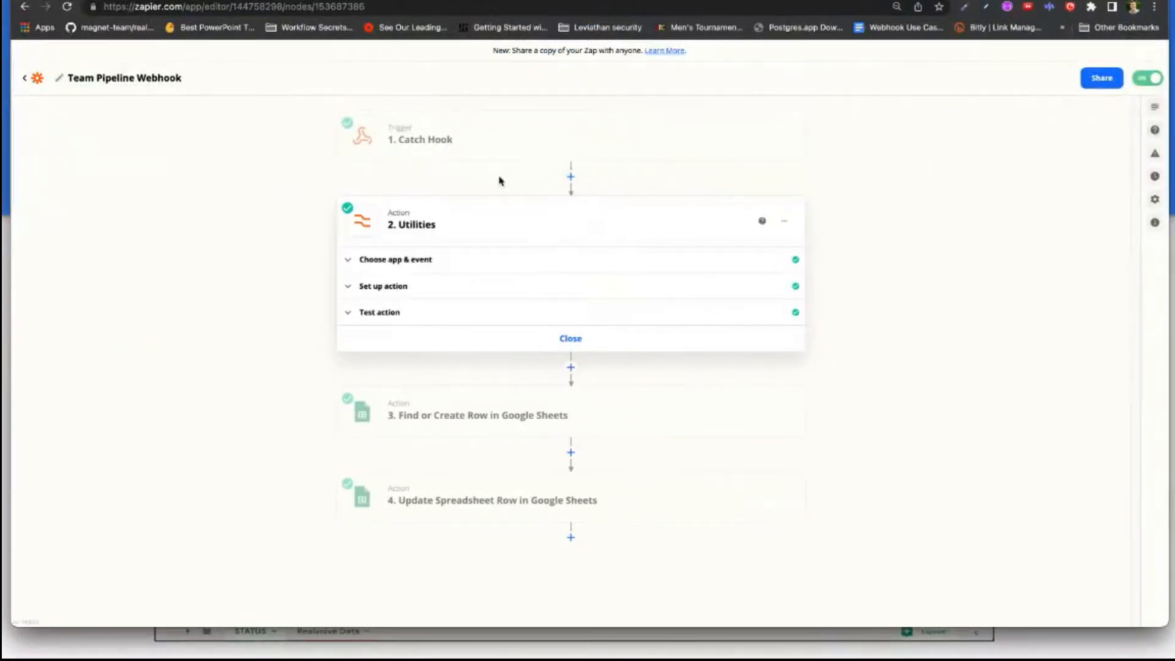
left_click(543, 132)
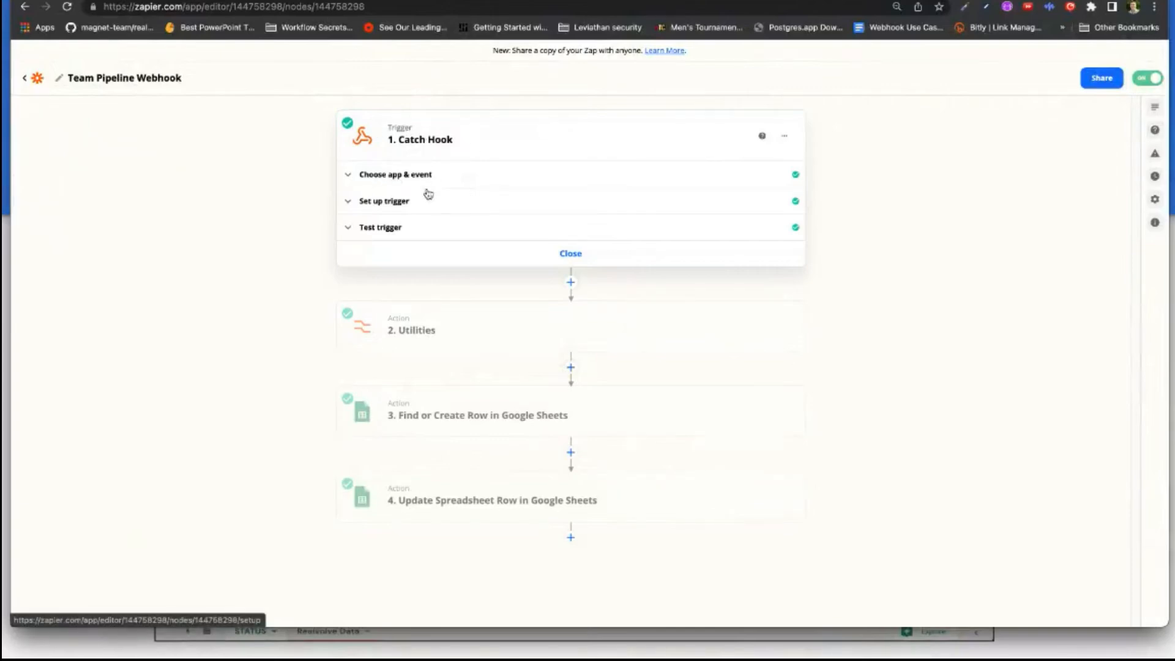
left_click(428, 237)
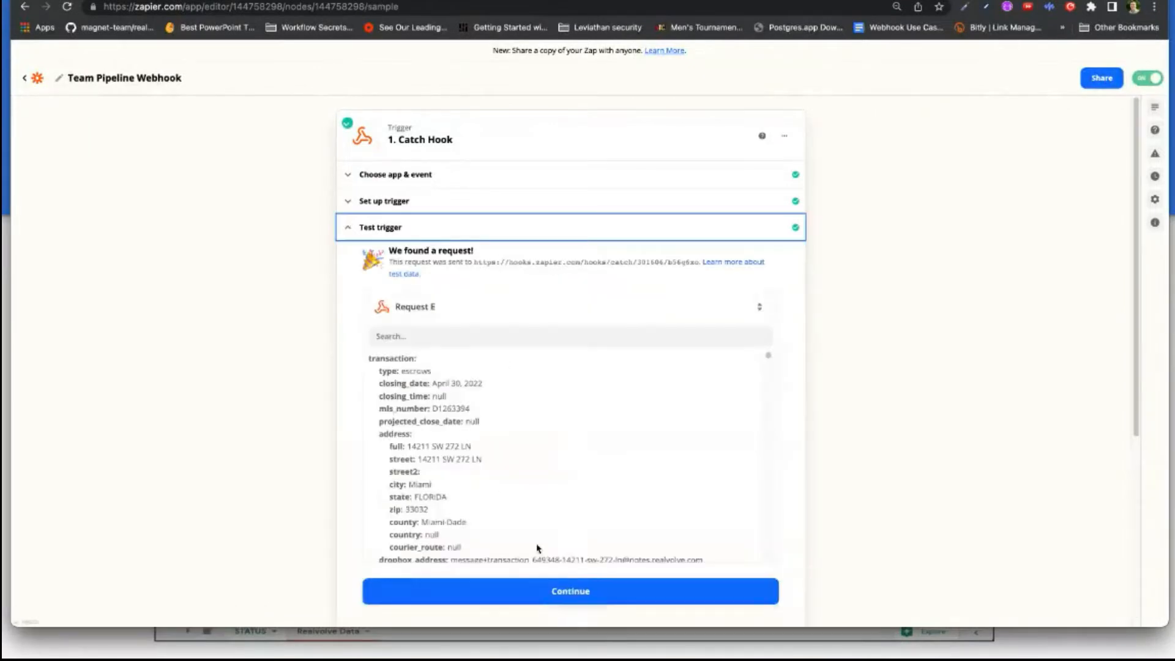
left_click(540, 591)
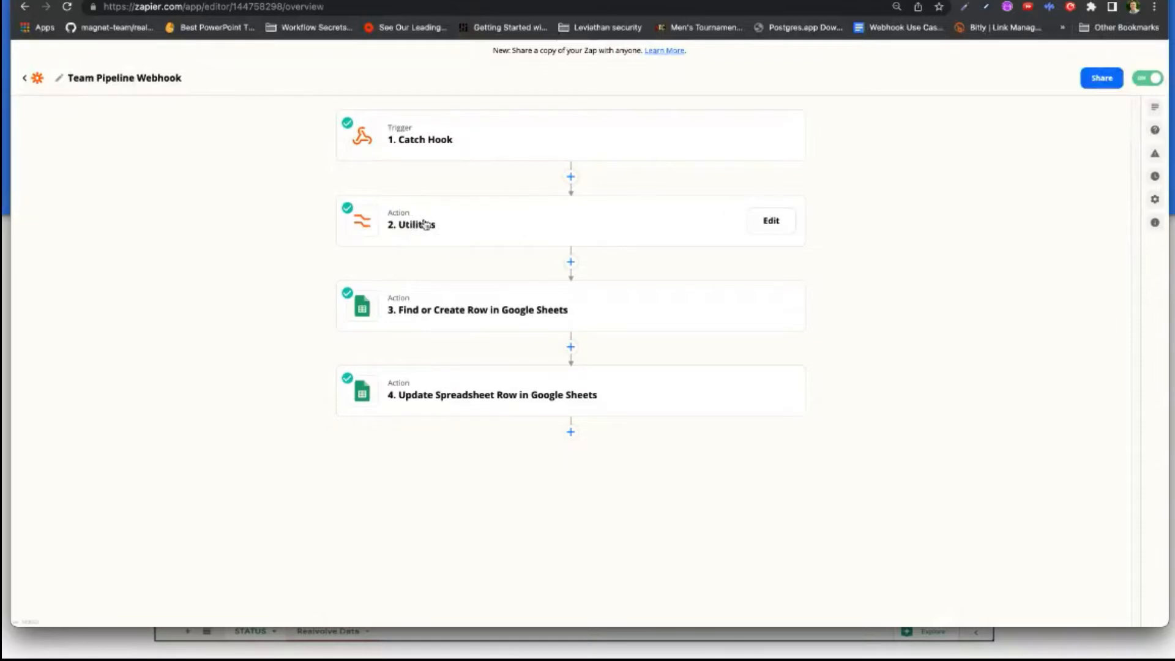
Step: Open the Utilities action and review its app, event and lookup table setup
left_click(458, 228)
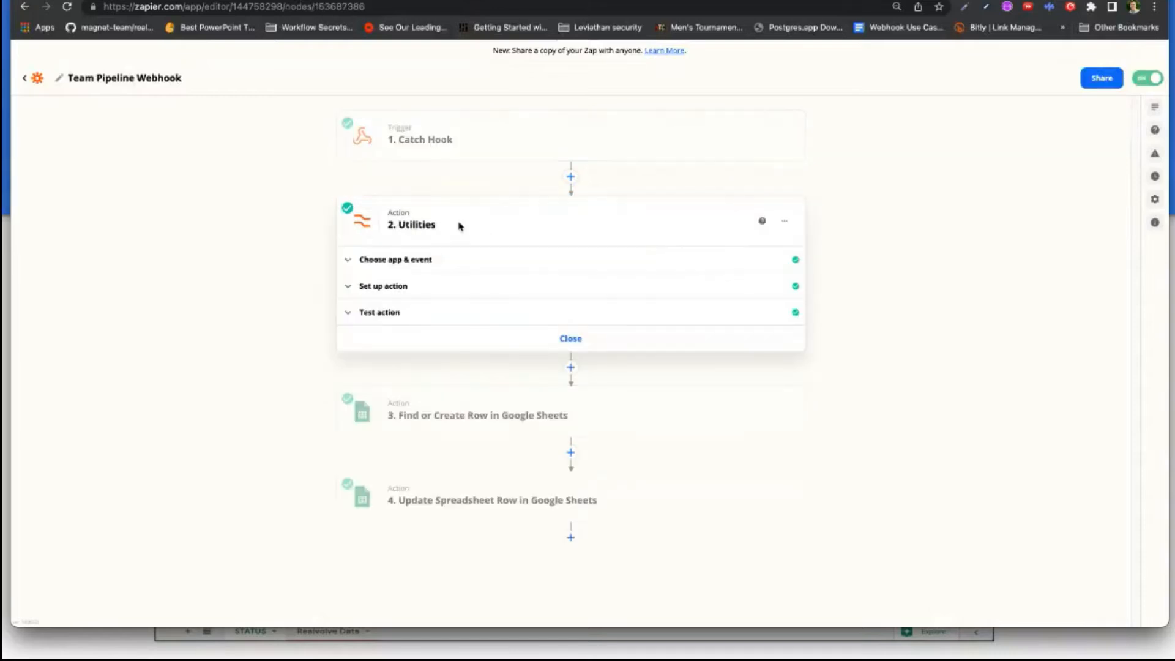
left_click(438, 269)
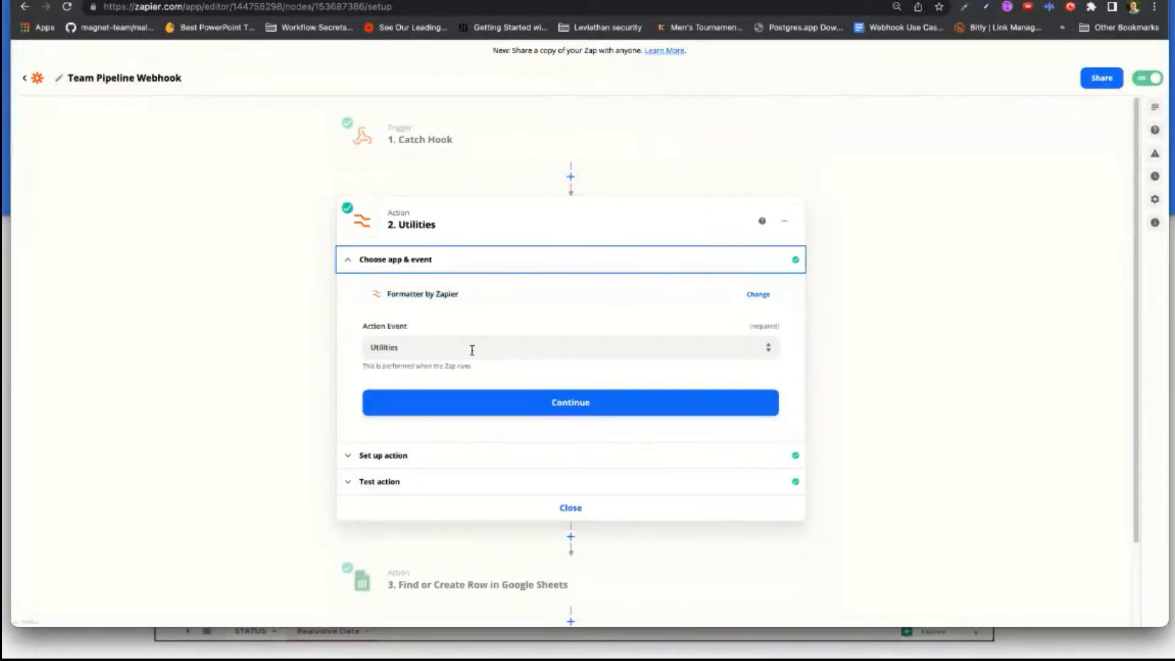
left_click(507, 344)
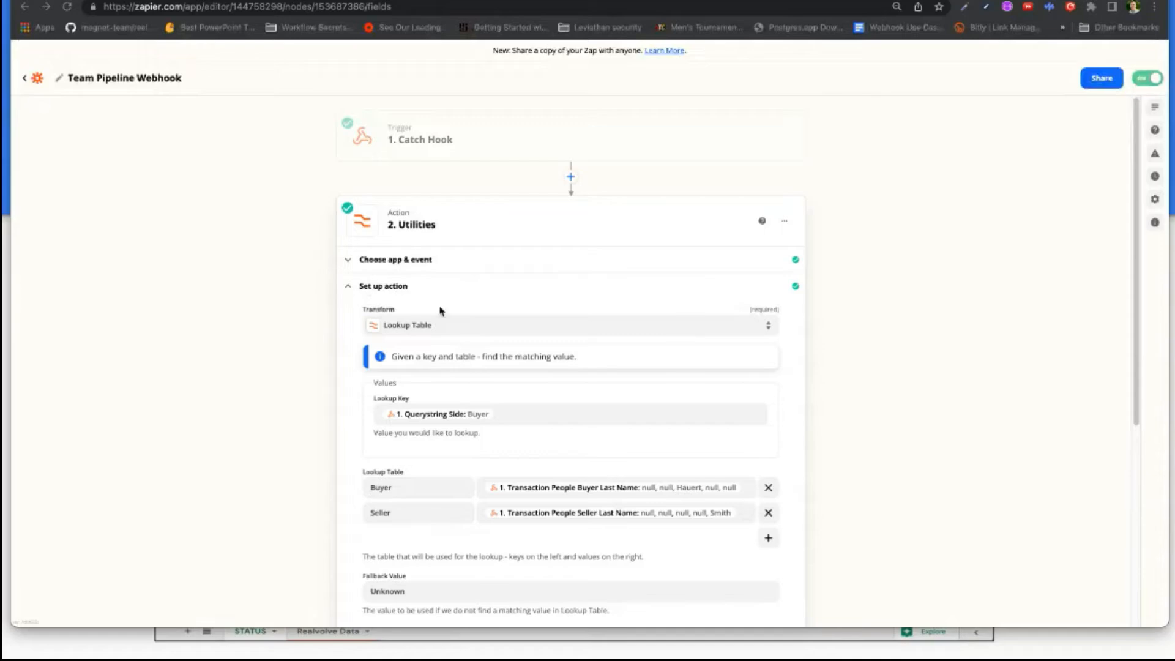
Step: Compare the spreadsheet's Side column with the Utilities lookup table for Buyer and Seller, and close the action
left_click_drag(1169, 162, 727, 142)
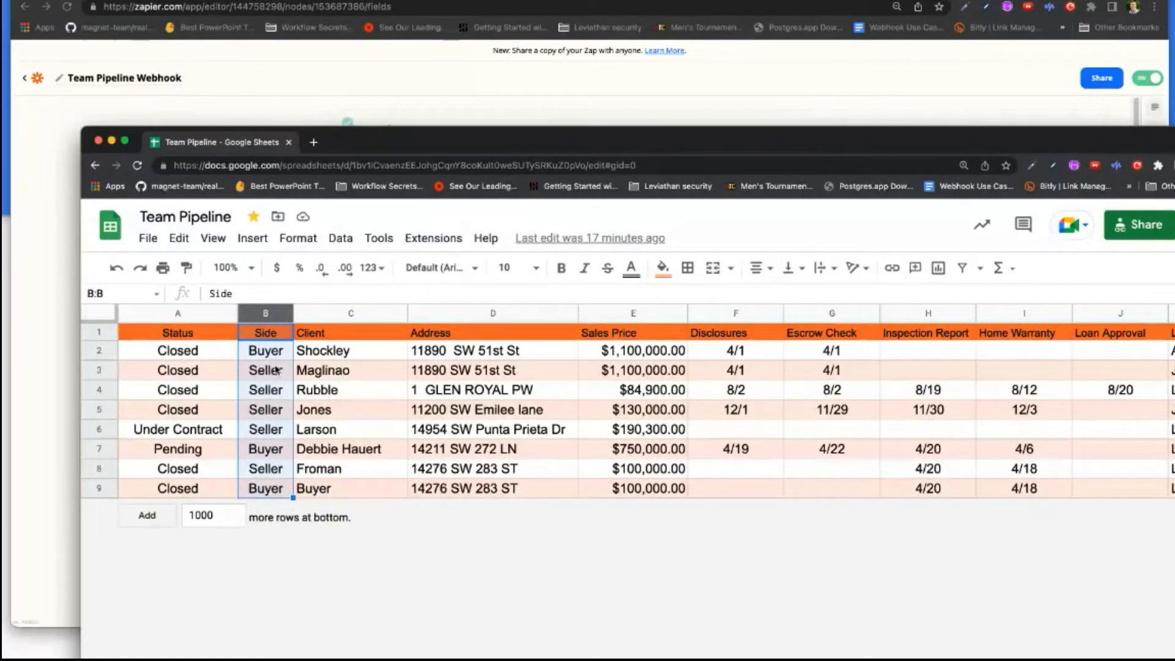
left_click_drag(496, 145, 1174, 123)
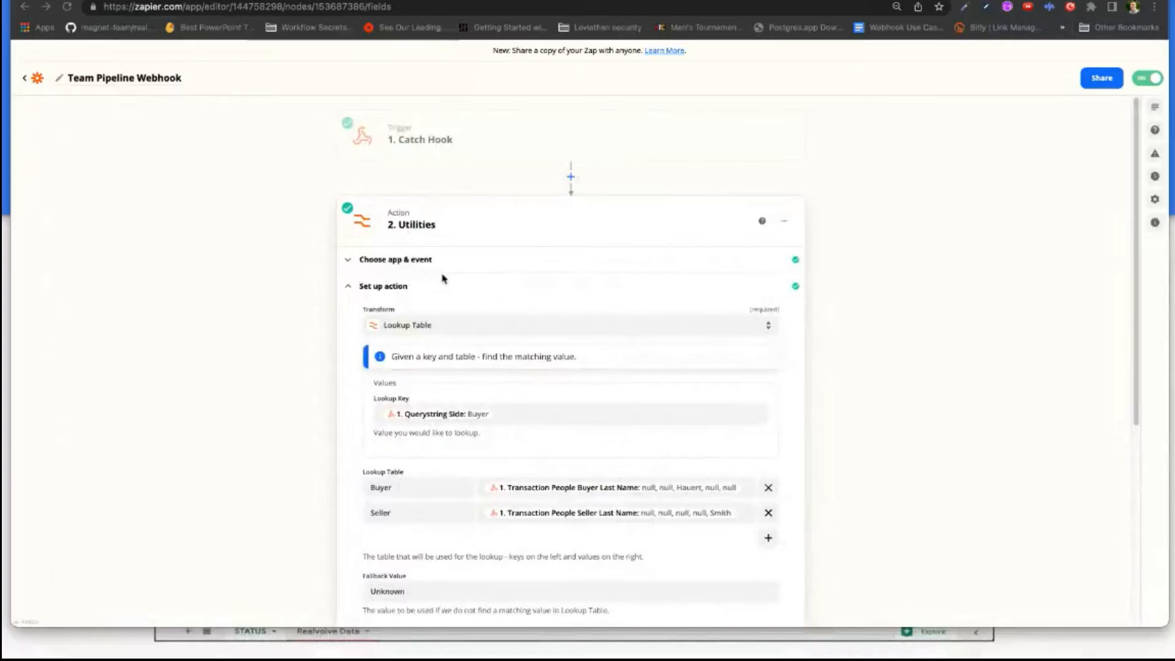
scroll(461, 315, "down", 2)
scroll(461, 315, "down", 1)
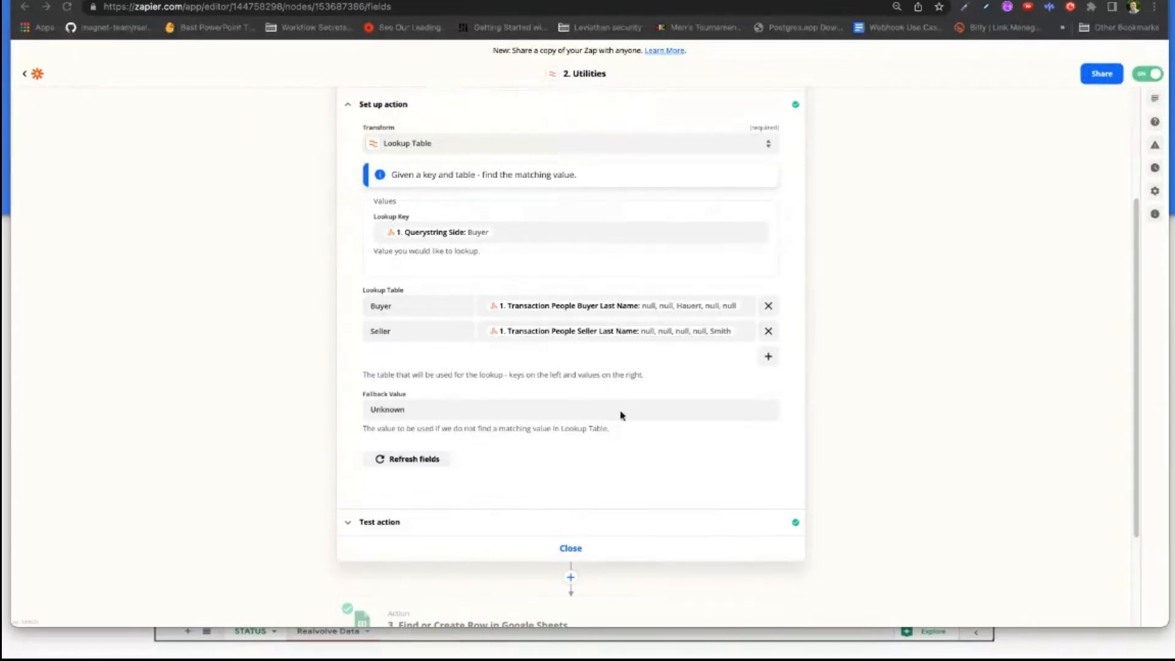
left_click(571, 548)
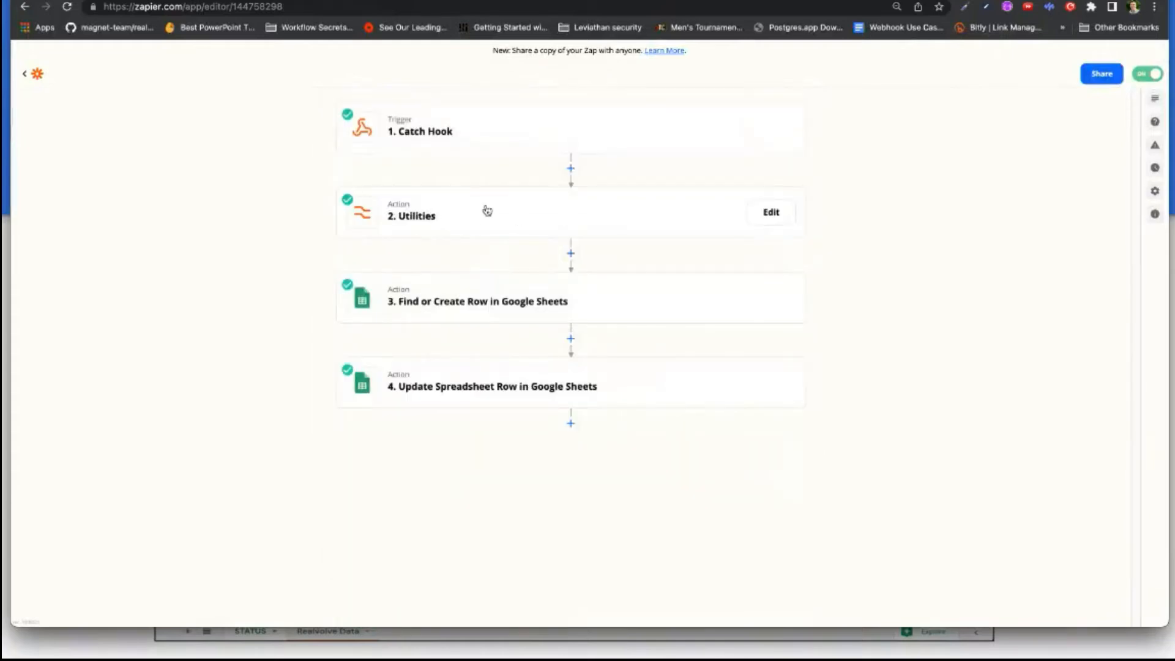
Step: Bring the Team Pipeline spreadsheet forward to examine the Side and Client columns, and return to the zap overview
key("super+Tab")
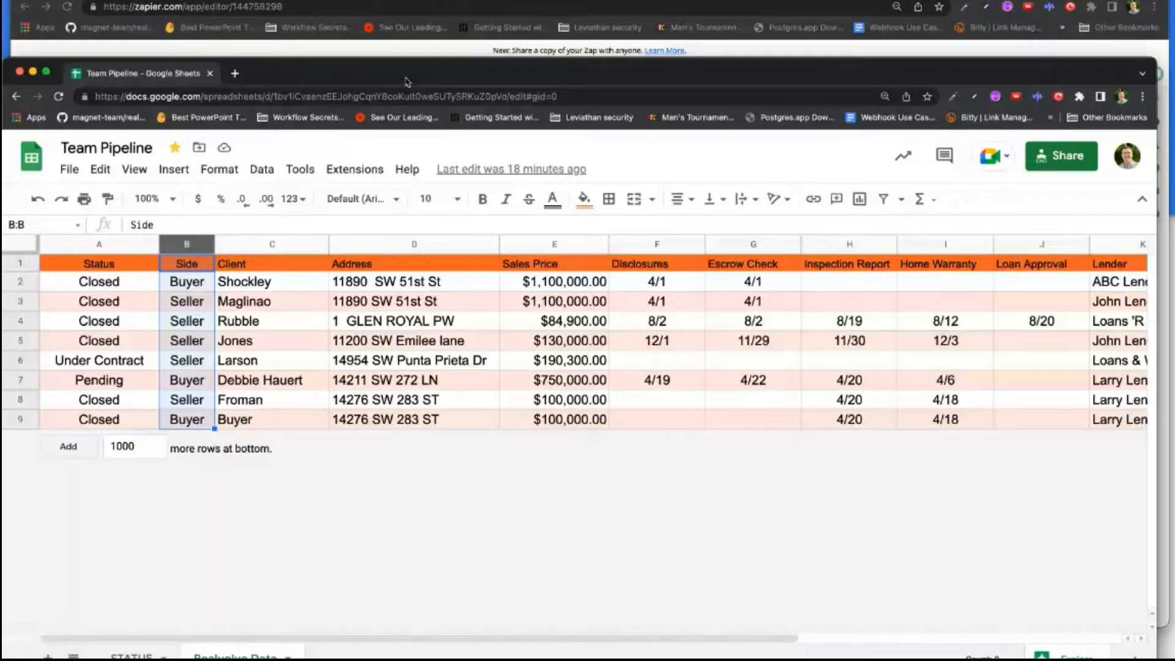
left_click_drag(406, 82, 456, 61)
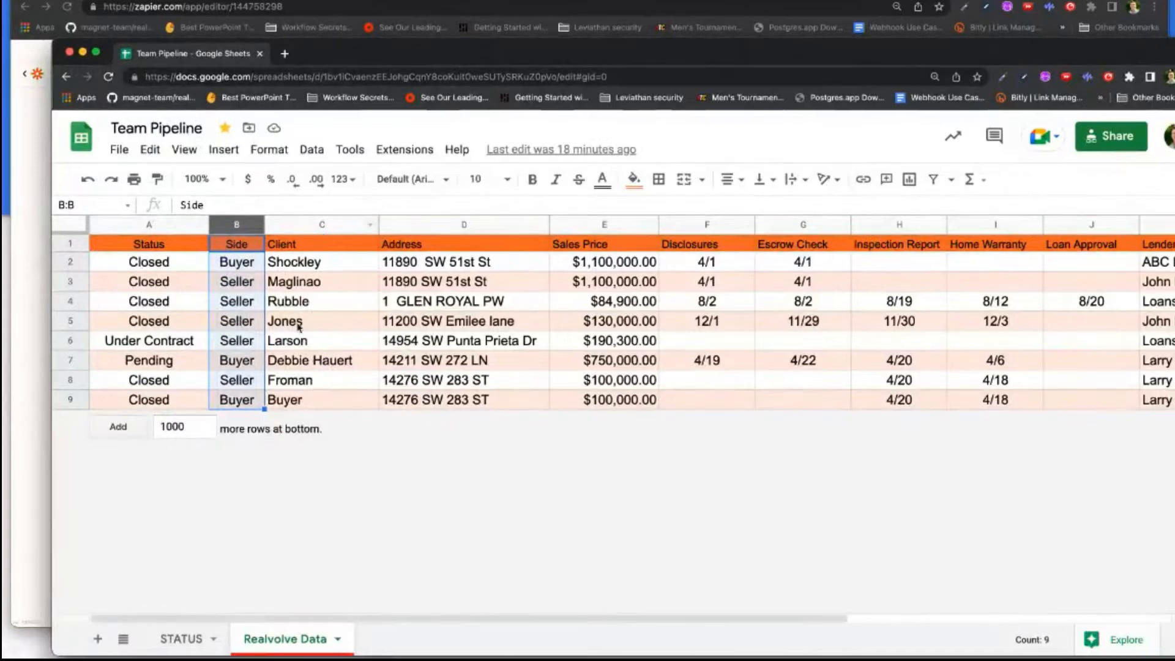
left_click_drag(660, 44, 1174, 25)
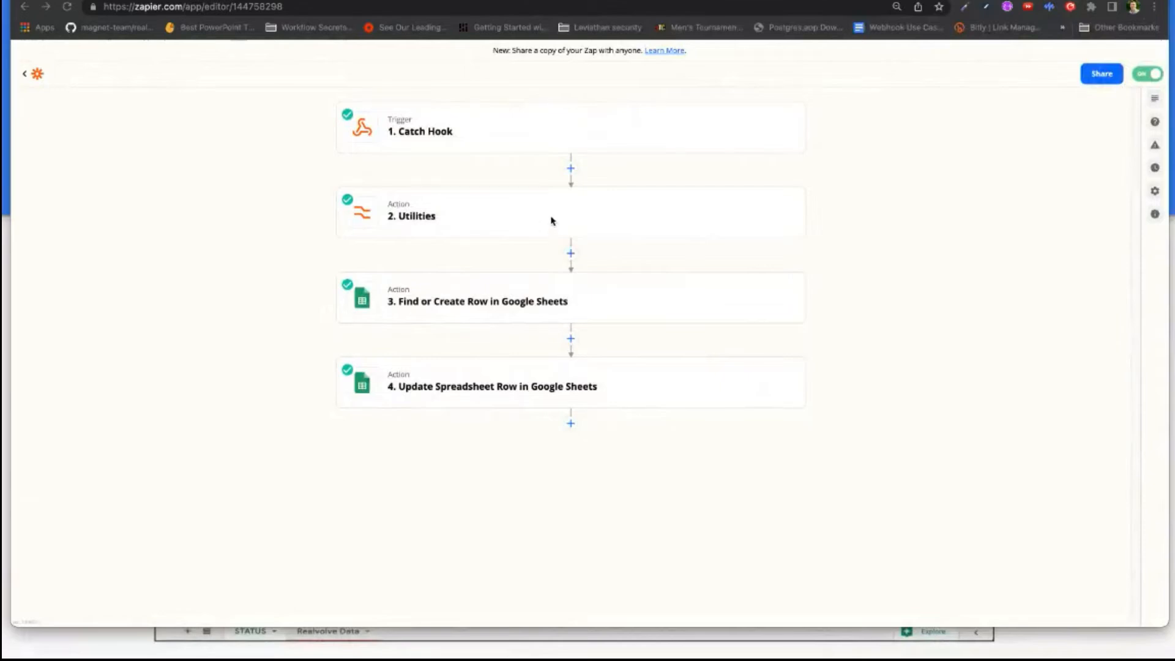
Step: Open the Find or Create Row in Google Sheets action and review its event, connected account and lookup settings
left_click(590, 294)
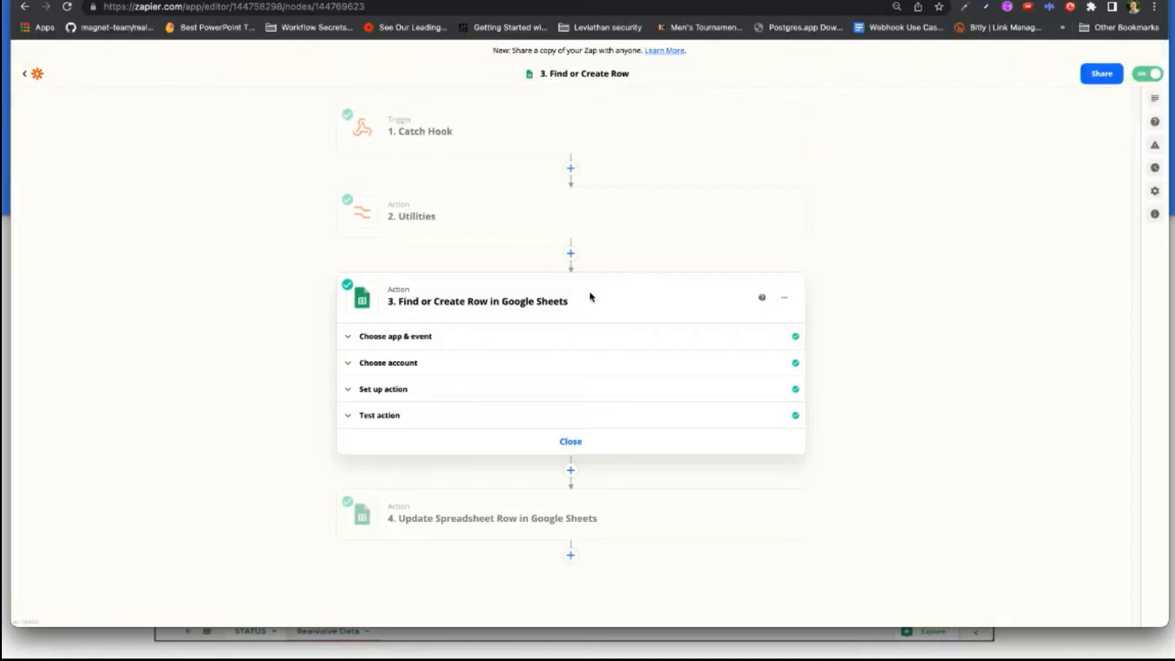
left_click(465, 337)
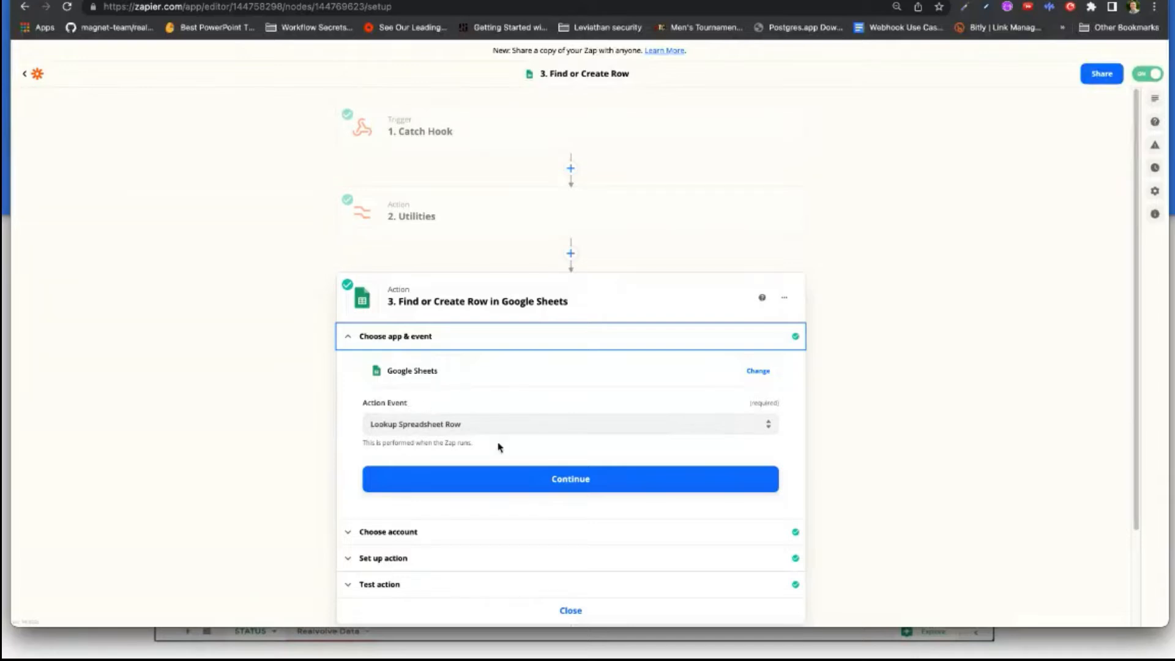
left_click(566, 487)
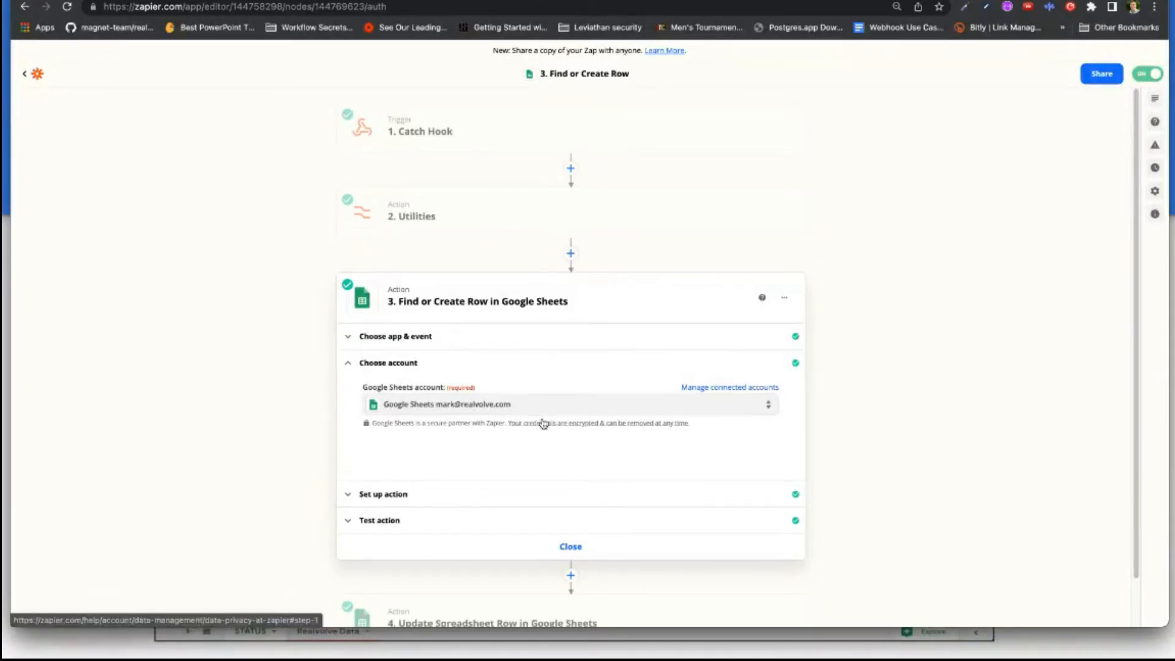
left_click(532, 494)
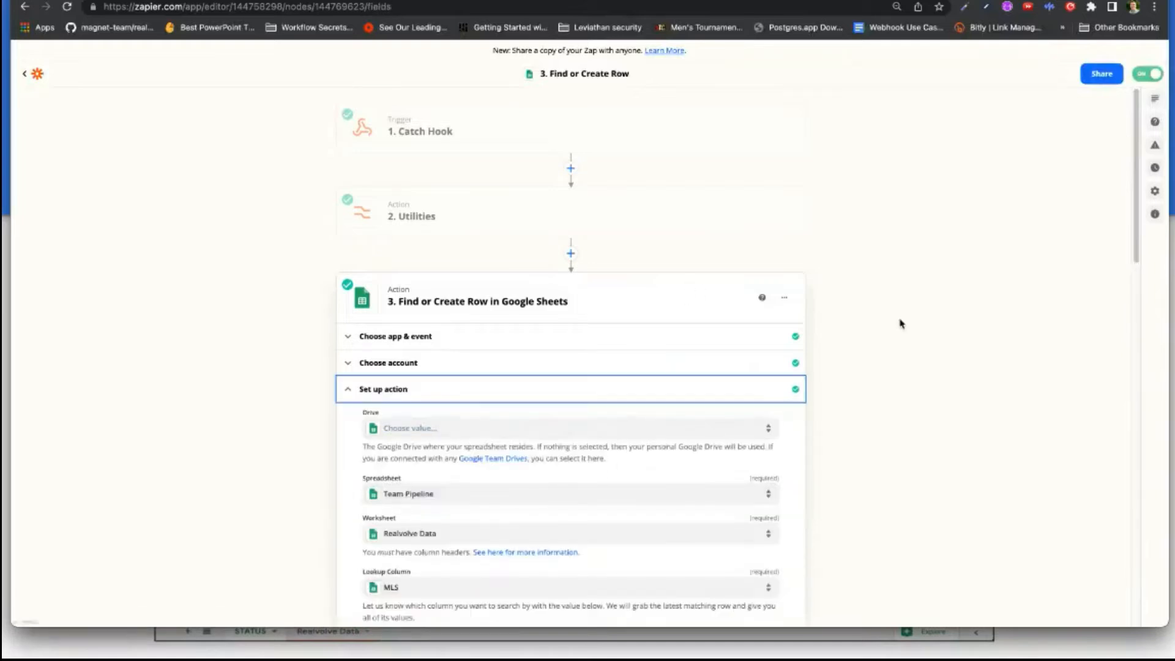
scroll(900, 326, "down", 2)
scroll(900, 326, "down", 4)
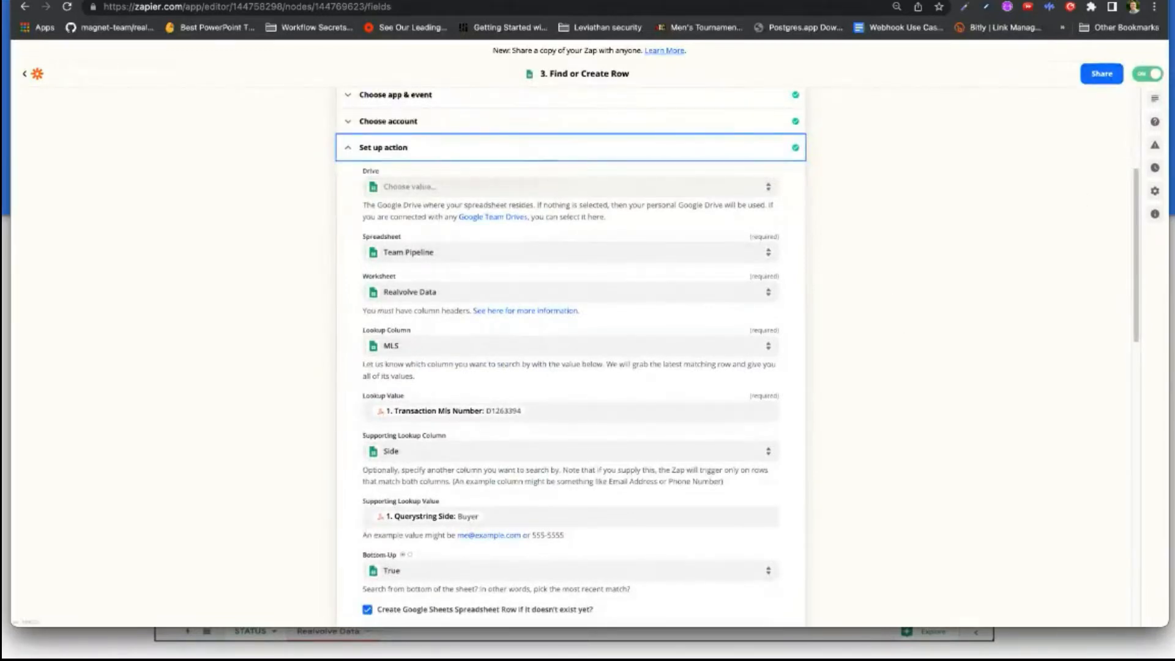
Step: Compare the Team Pipeline spreadsheet's title and Realvolve Data tab with the action's Spreadsheet and Worksheet settings, and return to the zap
left_click_drag(1174, 306, 579, 223)
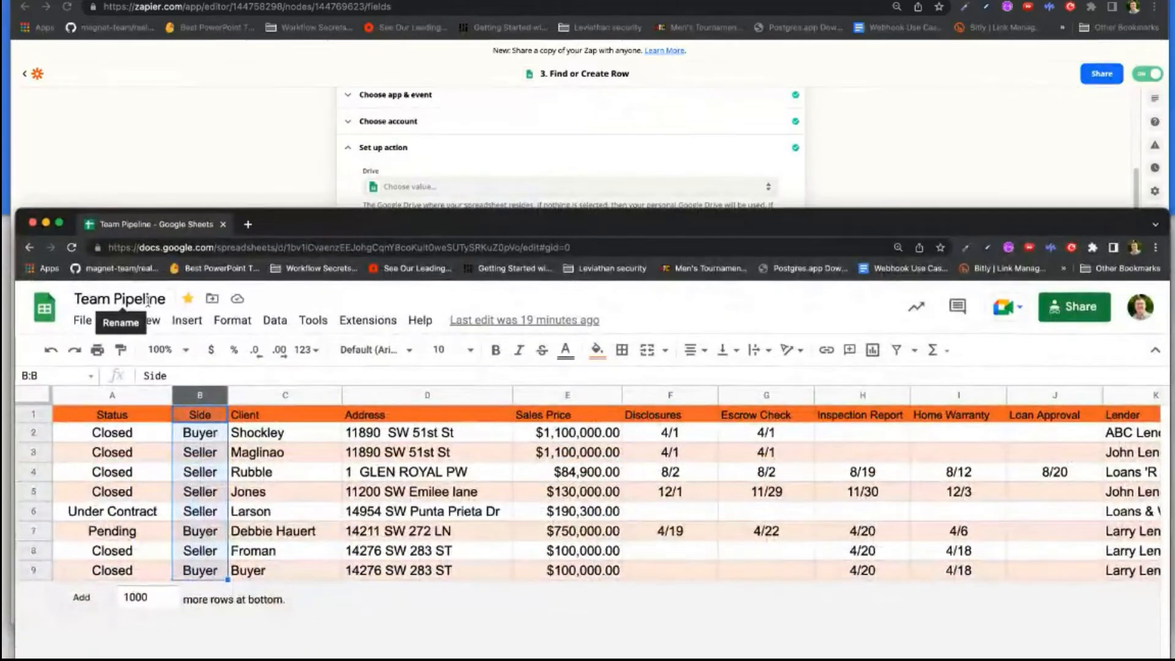
left_click_drag(342, 229, 1174, 230)
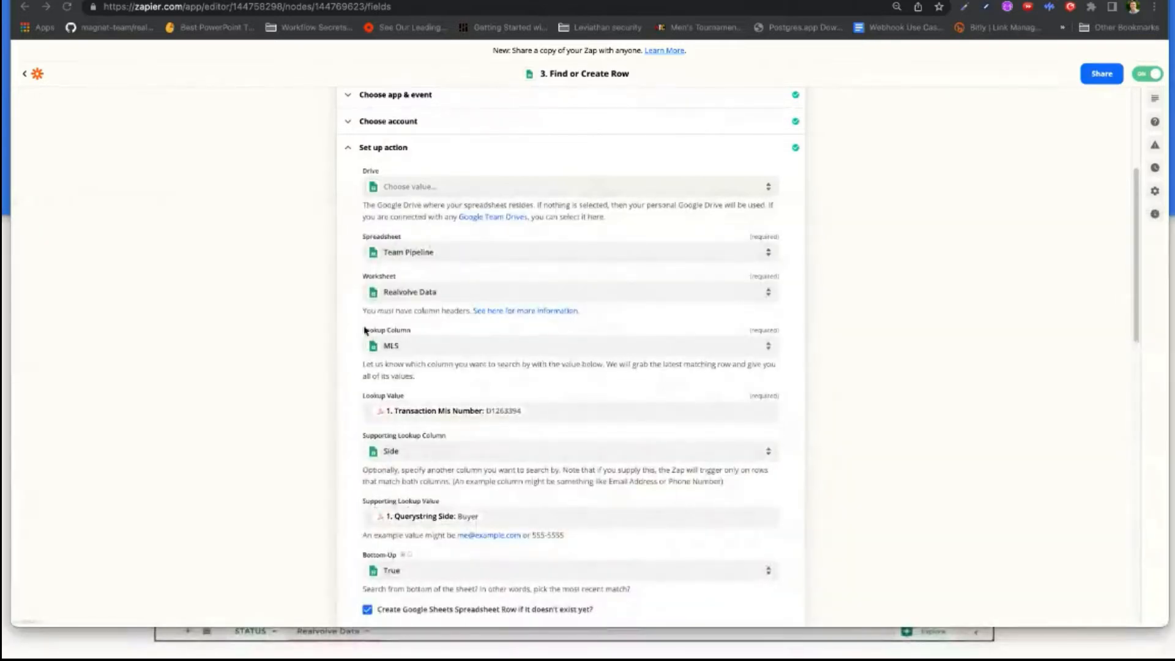
left_click(468, 251)
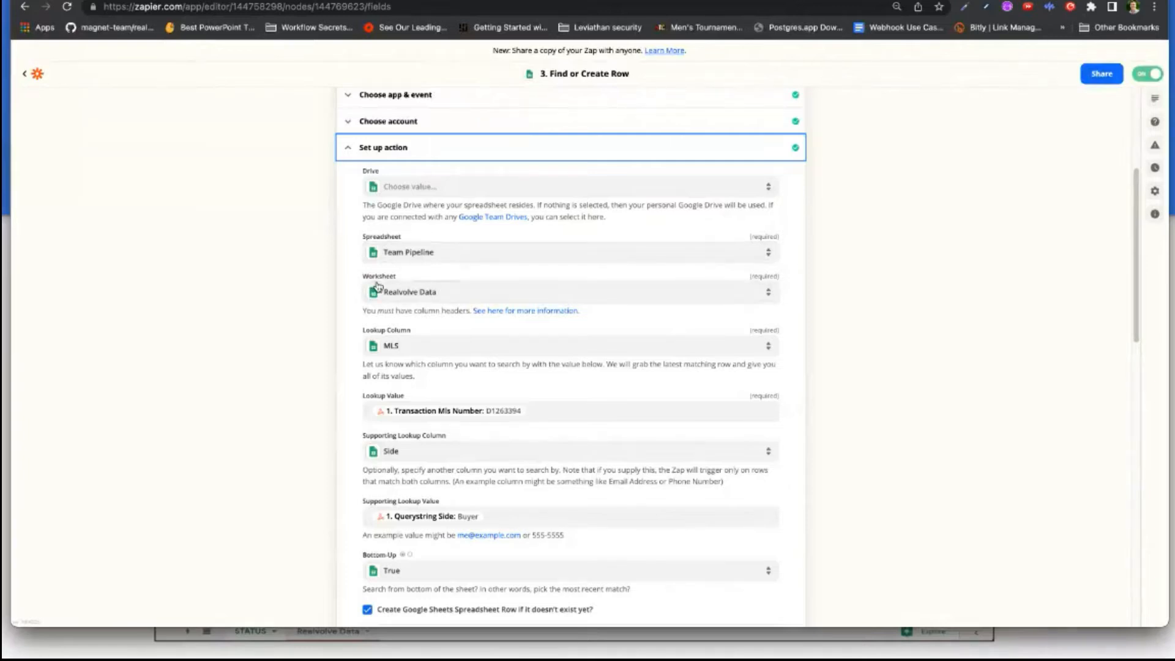
left_click_drag(378, 288, 402, 55)
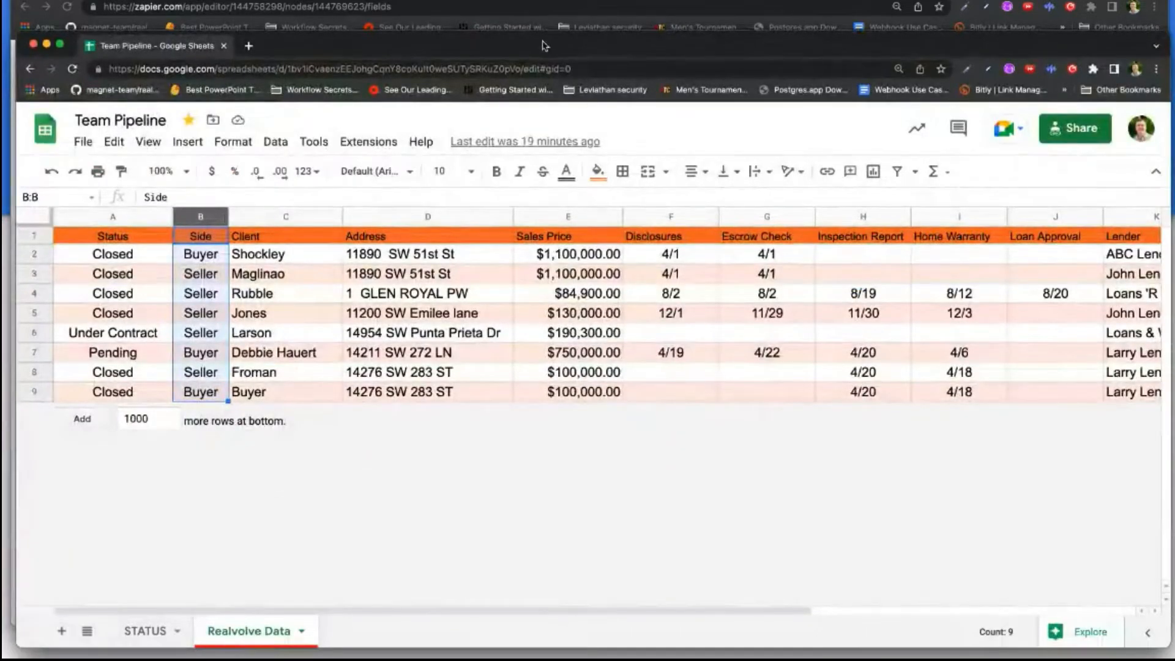
left_click_drag(542, 45, 1174, 34)
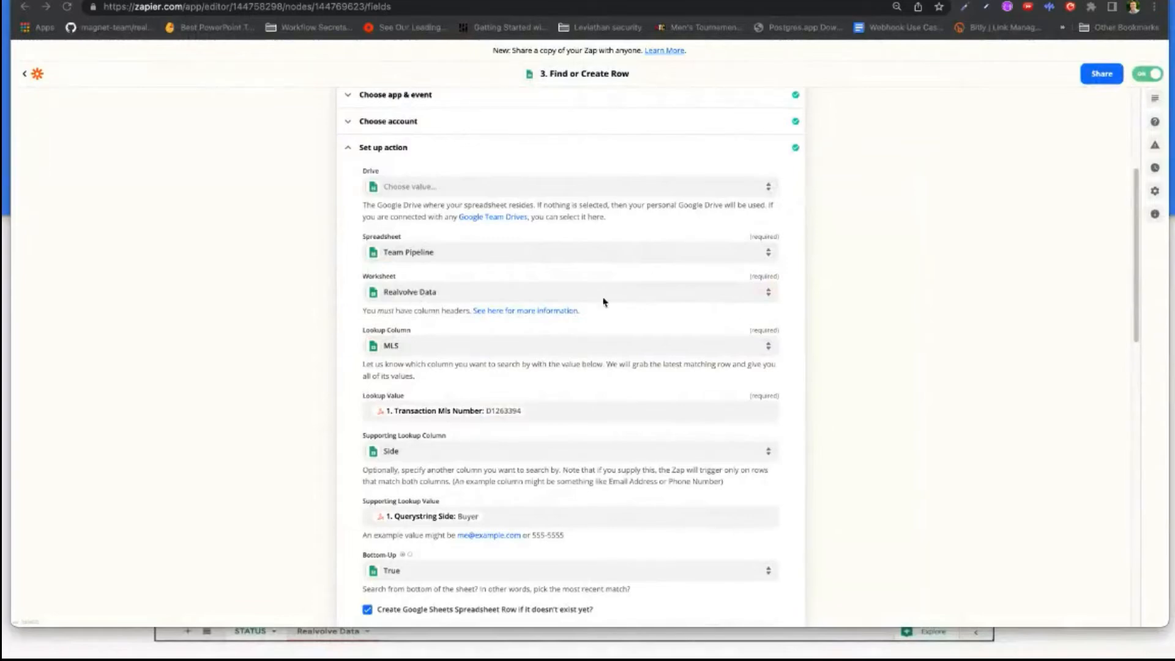
Step: Bring the Team Pipeline spreadsheet forward, select its MLS column to compare it with the Lookup Column setting, and return to the zap
left_click_drag(1174, 324, 420, 238)
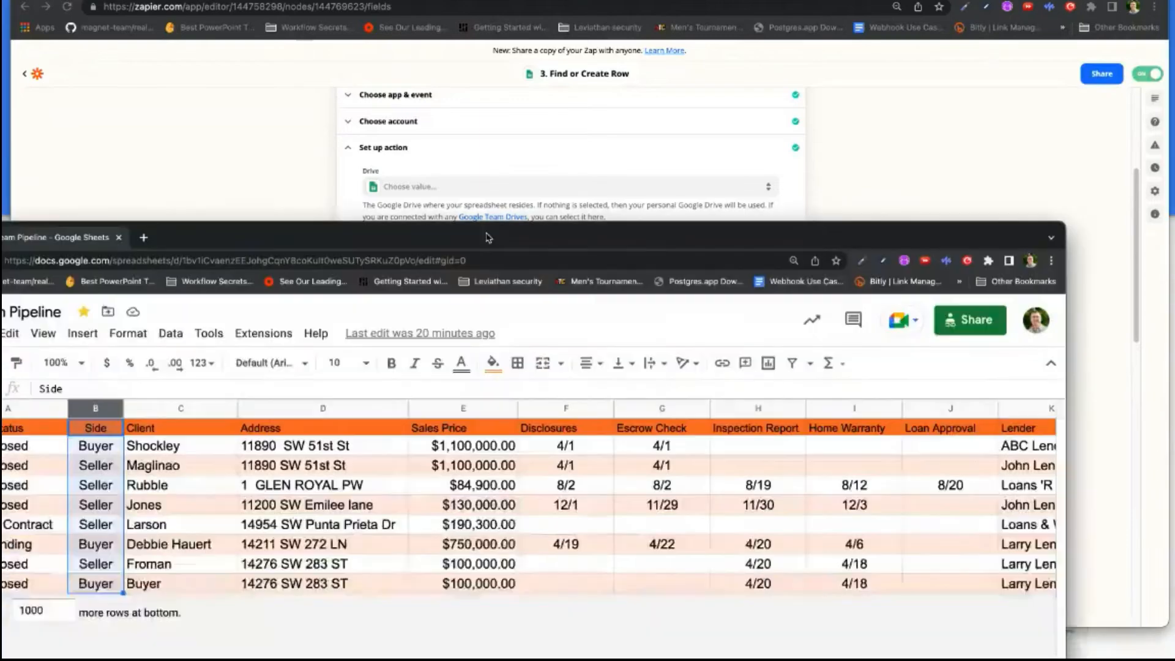
scroll(926, 404, "right", 10)
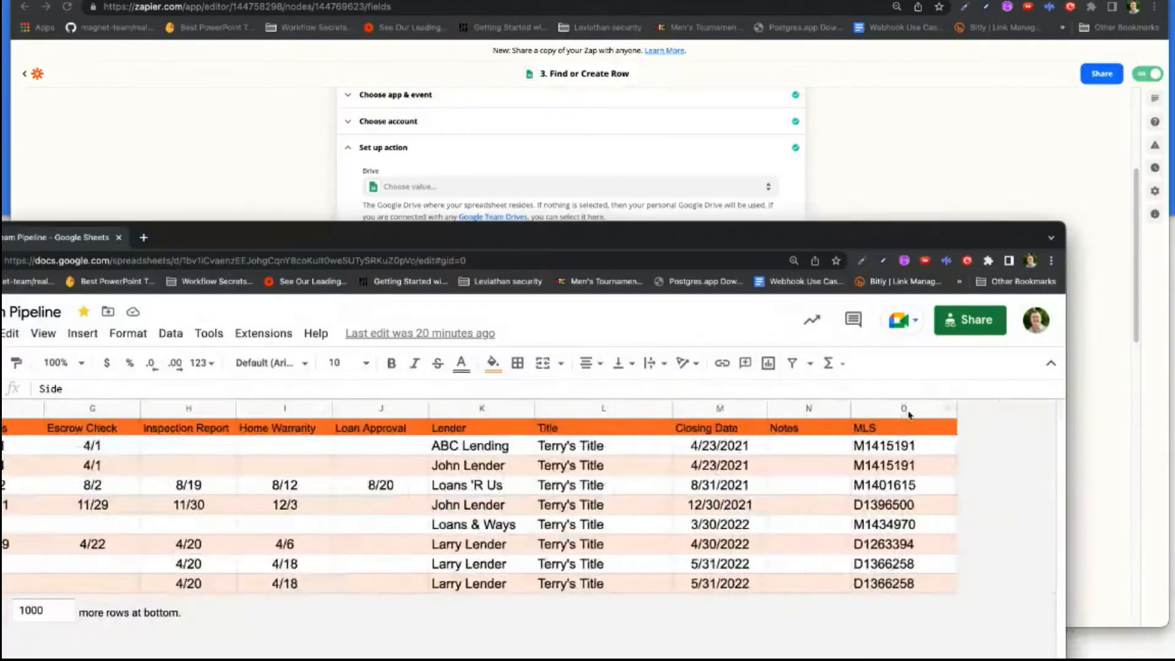
left_click(904, 408)
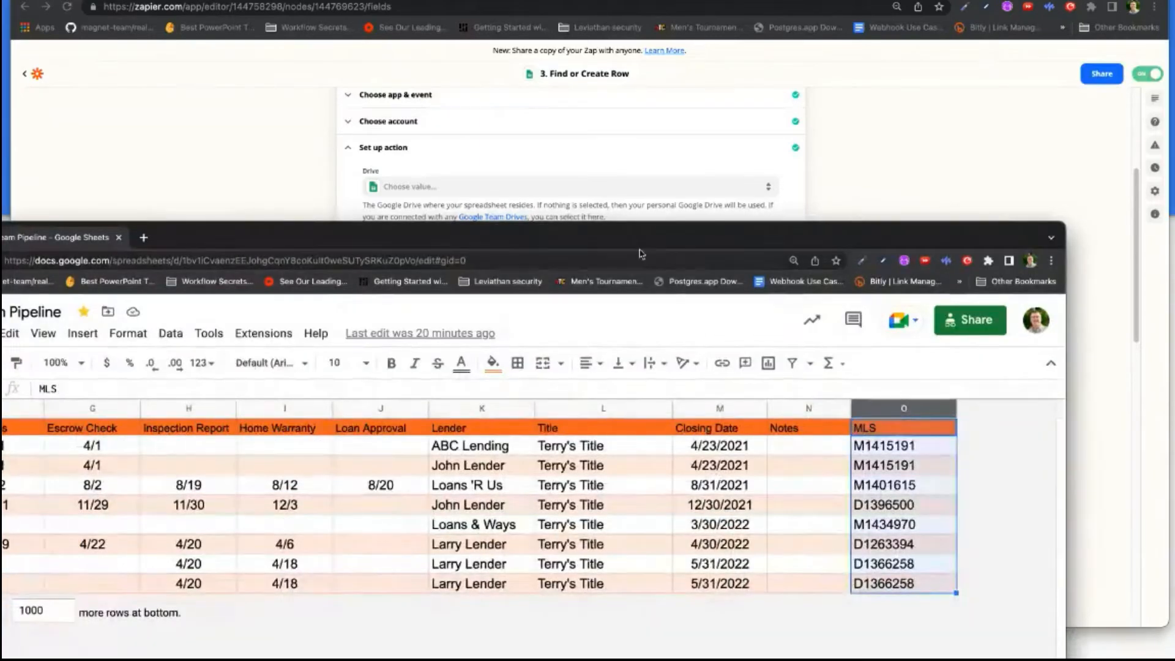
left_click(630, 211)
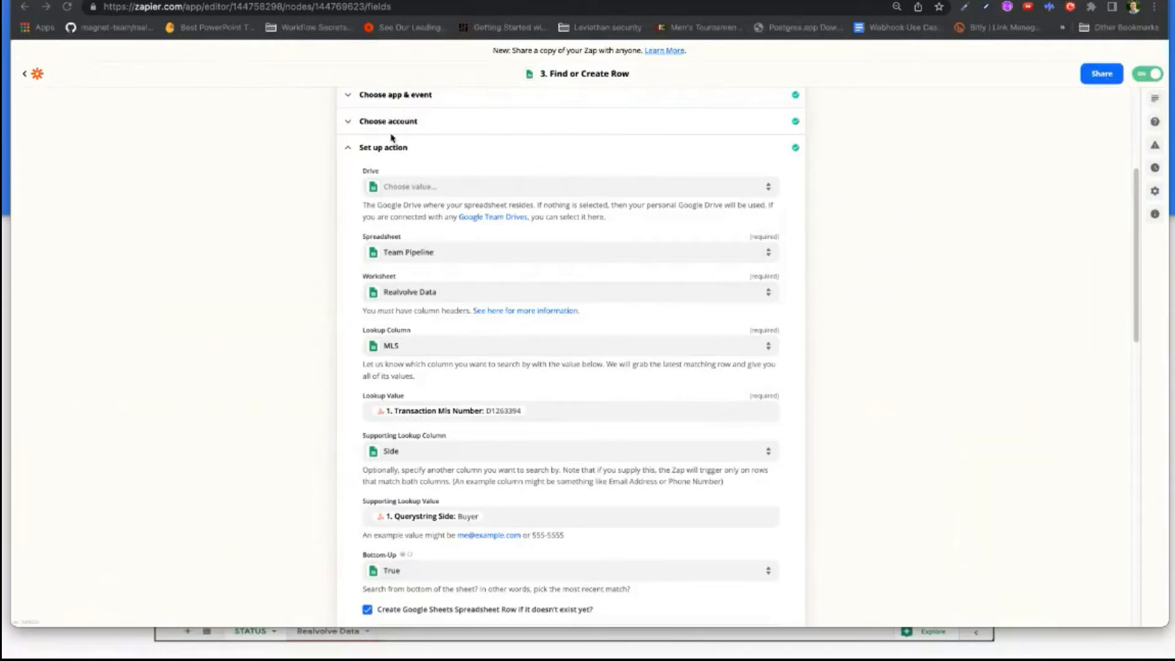
Step: Browse all Catch Hook fields available for the Lookup Value, and close the data list without choosing one
scroll(390, 136, "up", 5)
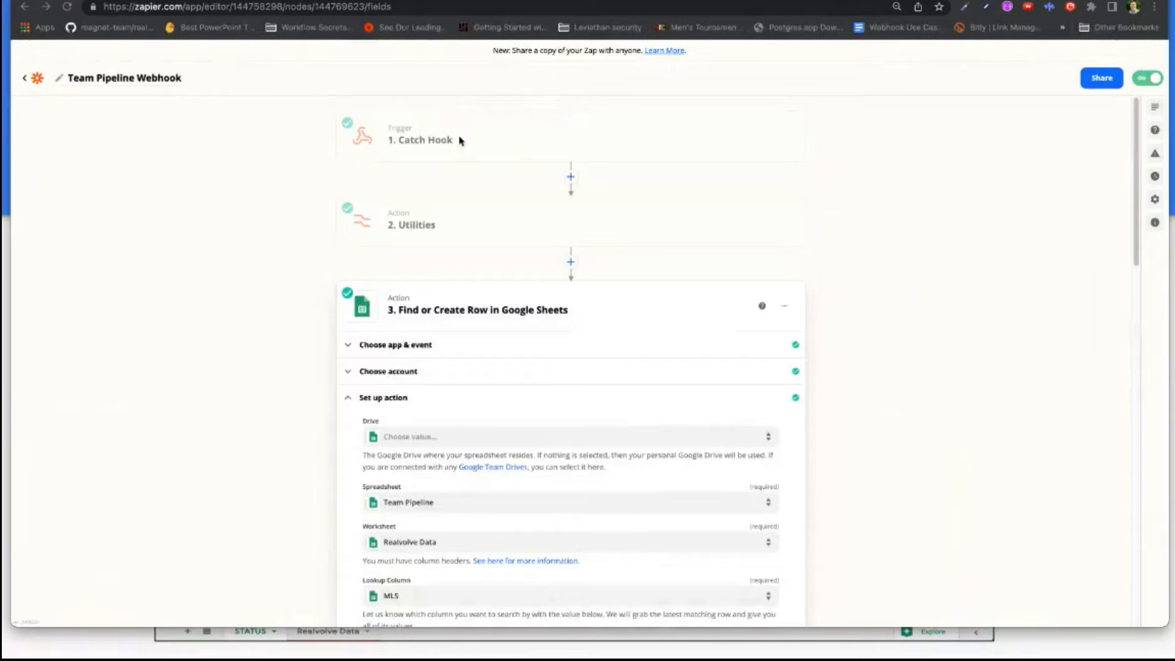
scroll(495, 221, "down", 5)
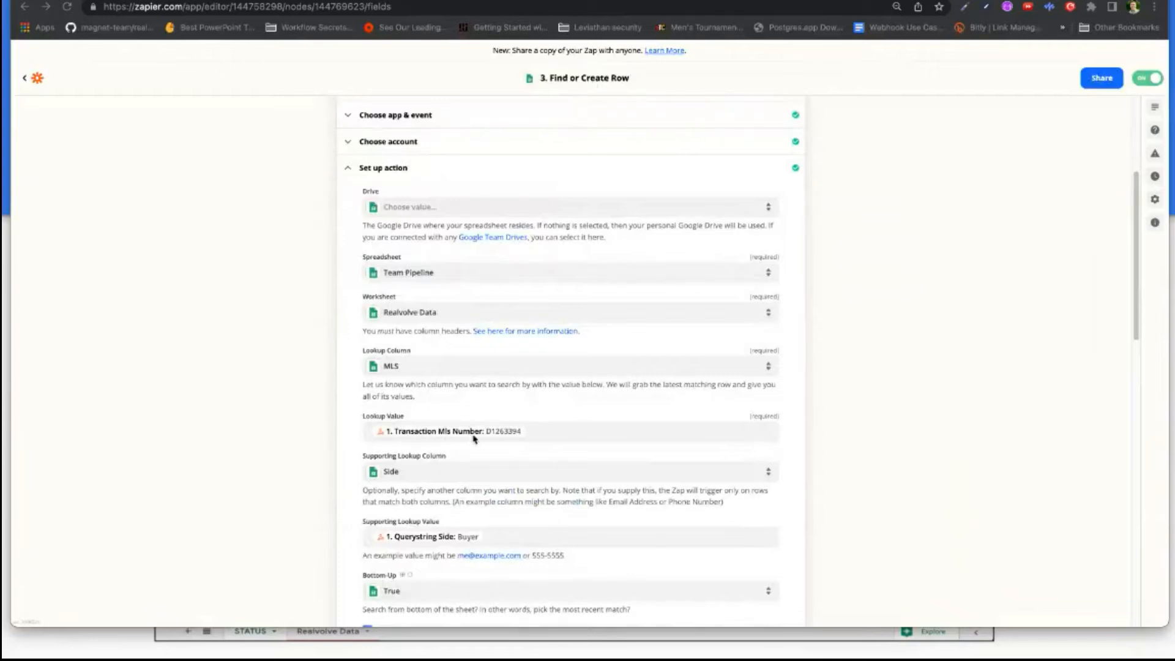
left_click(560, 432)
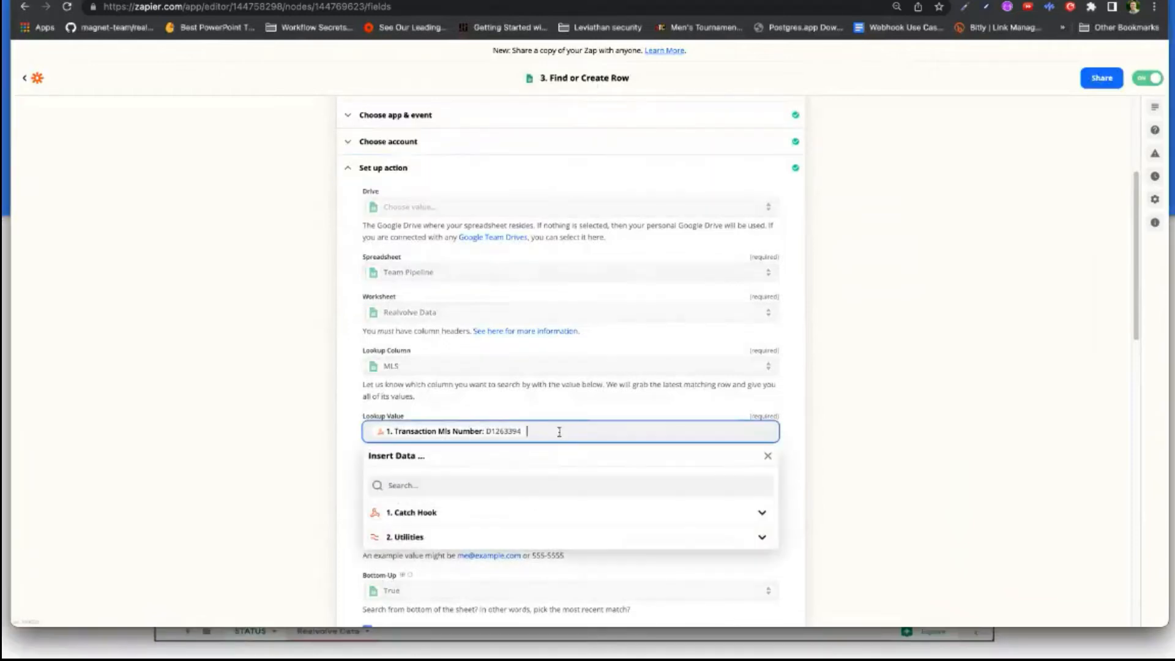
left_click(421, 519)
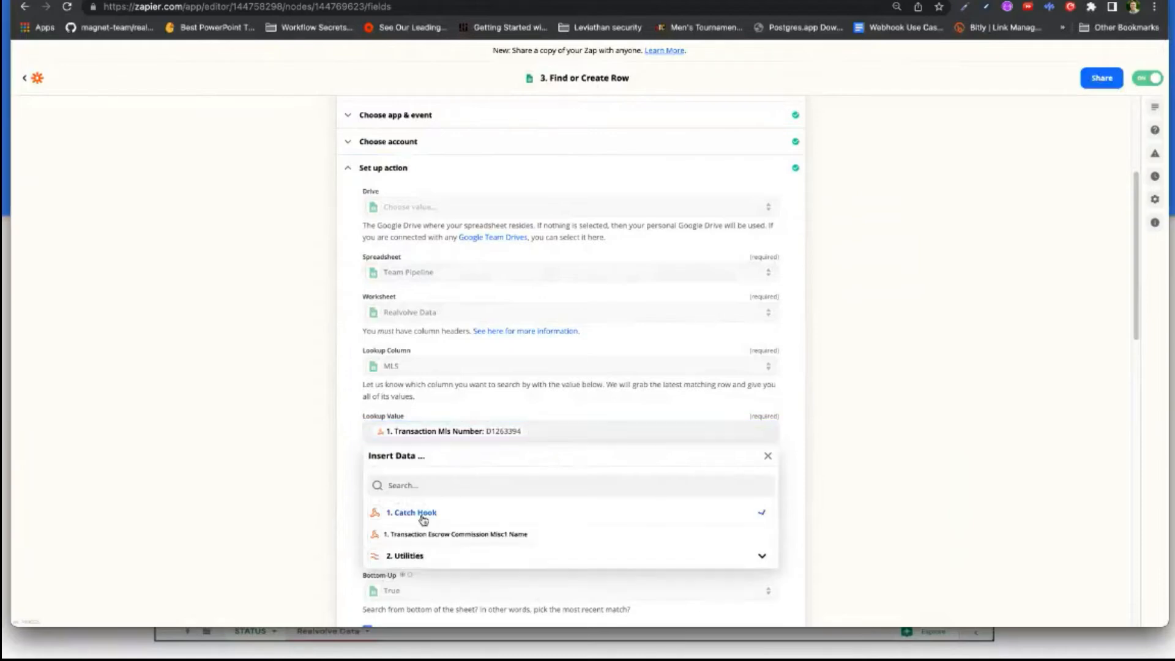
scroll(507, 543, "down", 3)
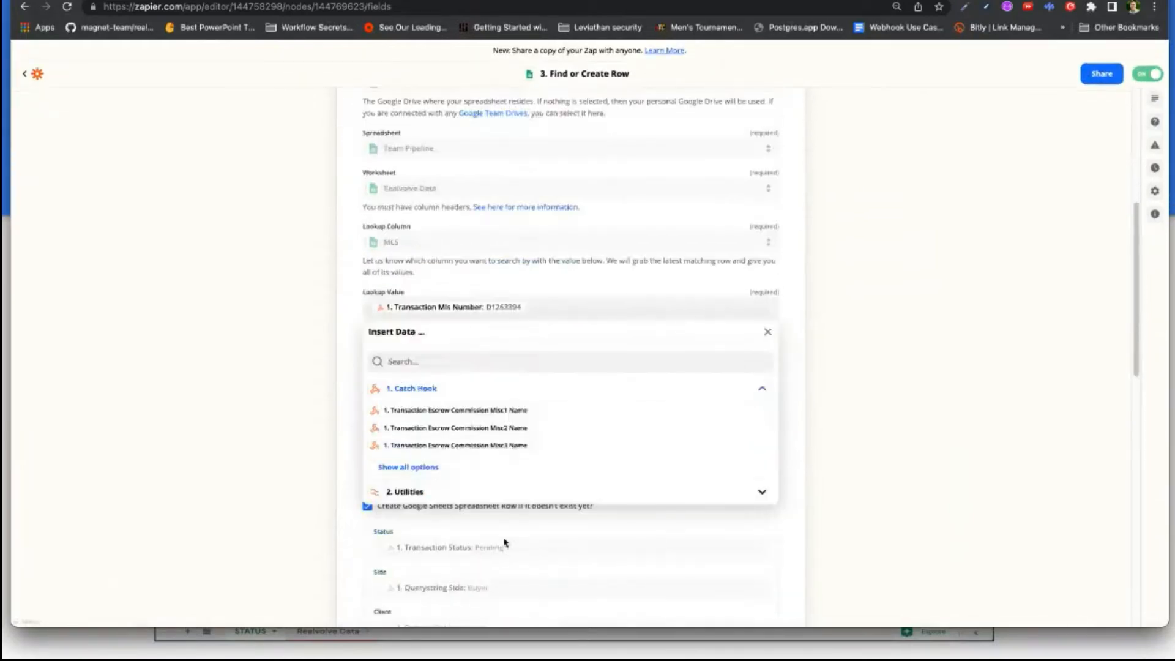
left_click(426, 436)
scroll(490, 465, "down", 5)
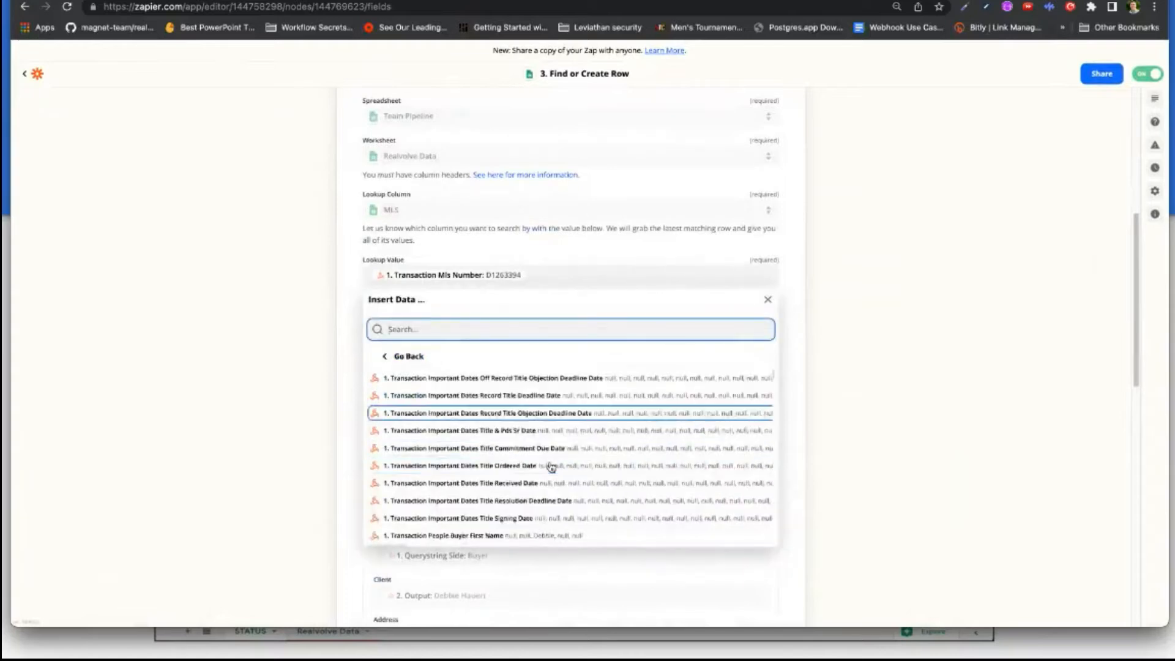
scroll(551, 467, "up", 10)
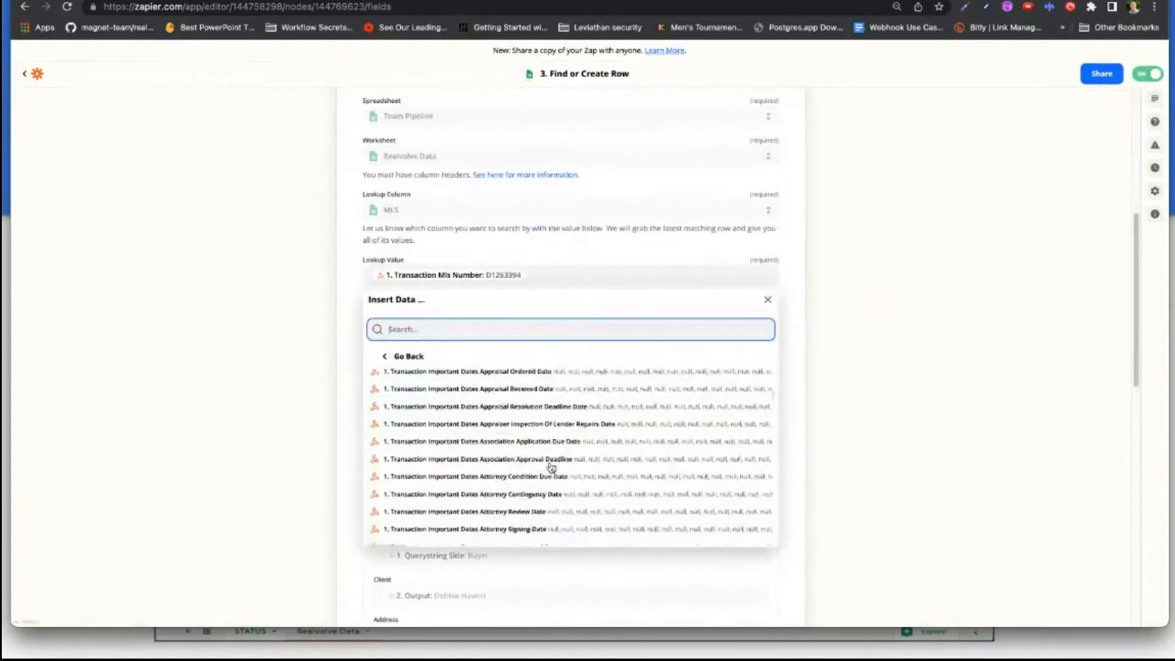
scroll(551, 468, "down", 2)
scroll(551, 468, "up", 2)
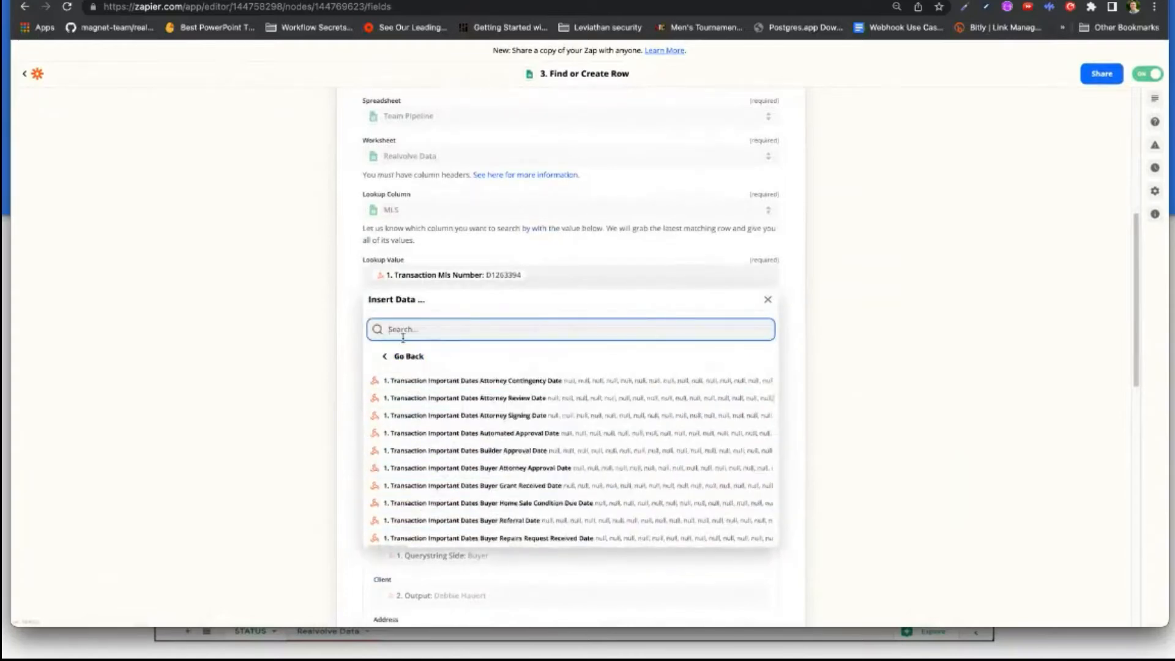
left_click(768, 299)
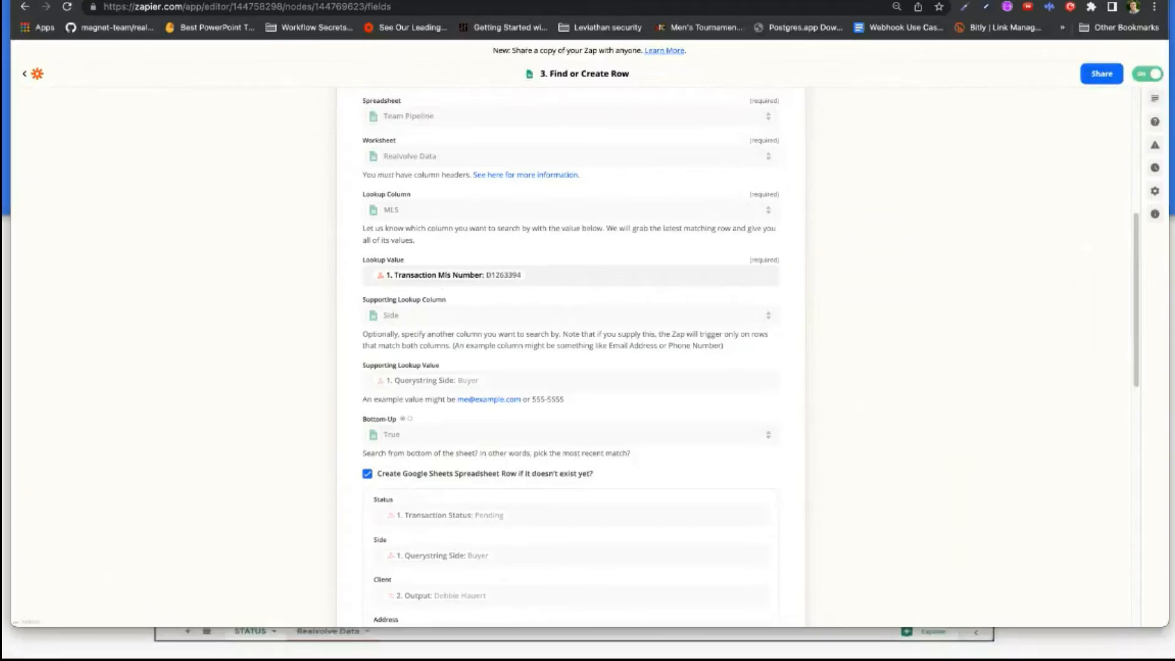
Step: Examine the MLS numbers in the spreadsheet, starting from cell O2, and return to the Find or Create Row setup
left_click_drag(1173, 288, 564, 150)
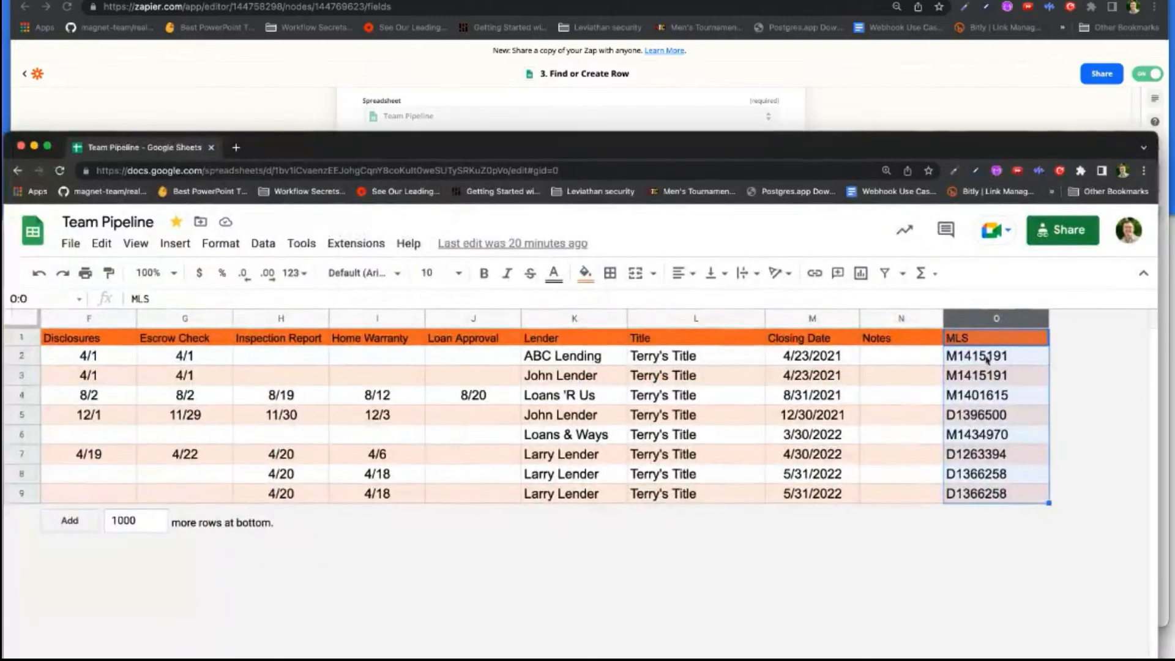
key("Down")
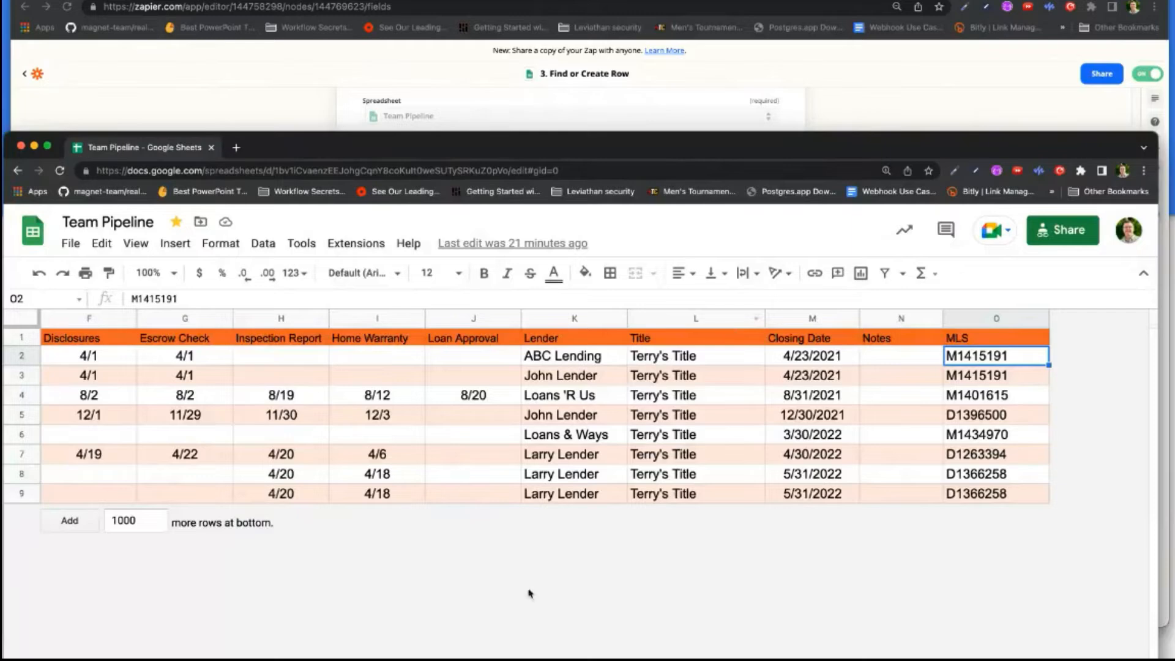
left_click(759, 122)
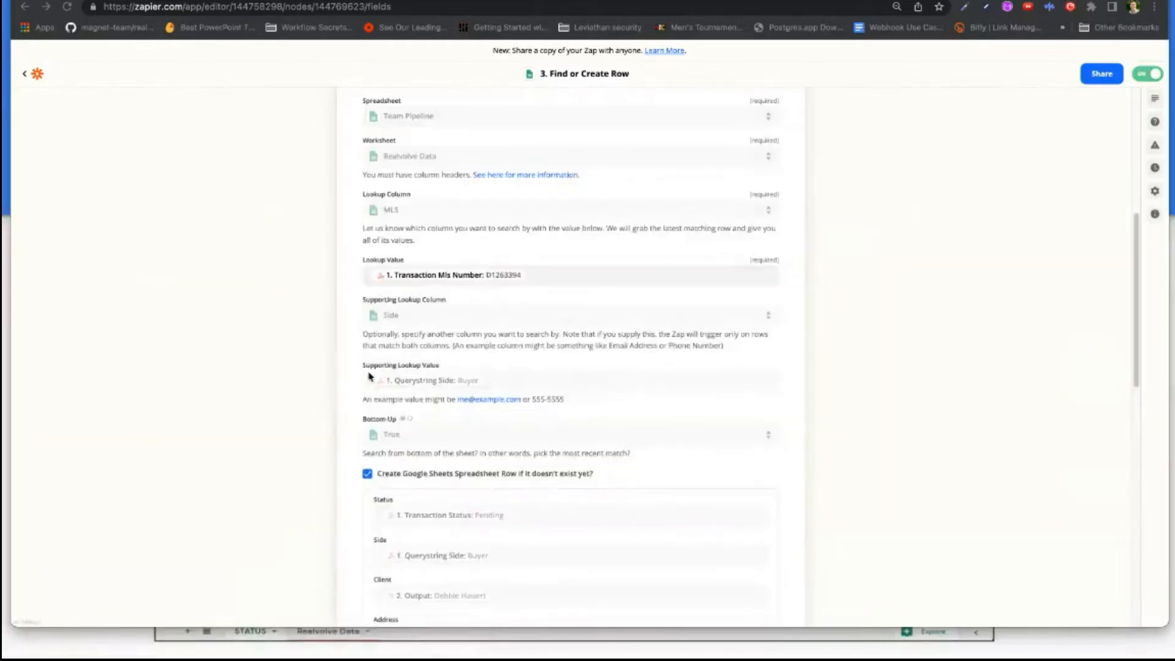
Step: Browse all Catch Hook fields available for the Supporting Lookup Value, and close the data list without choosing one
left_click(496, 384)
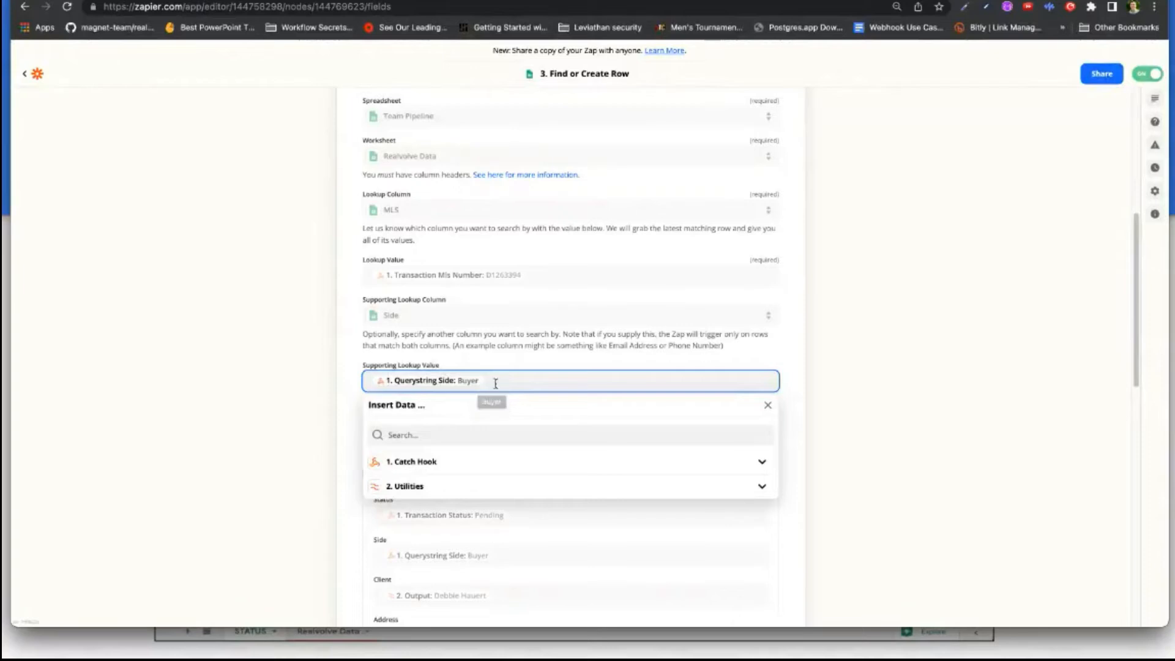
left_click(347, 387)
left_click(339, 380)
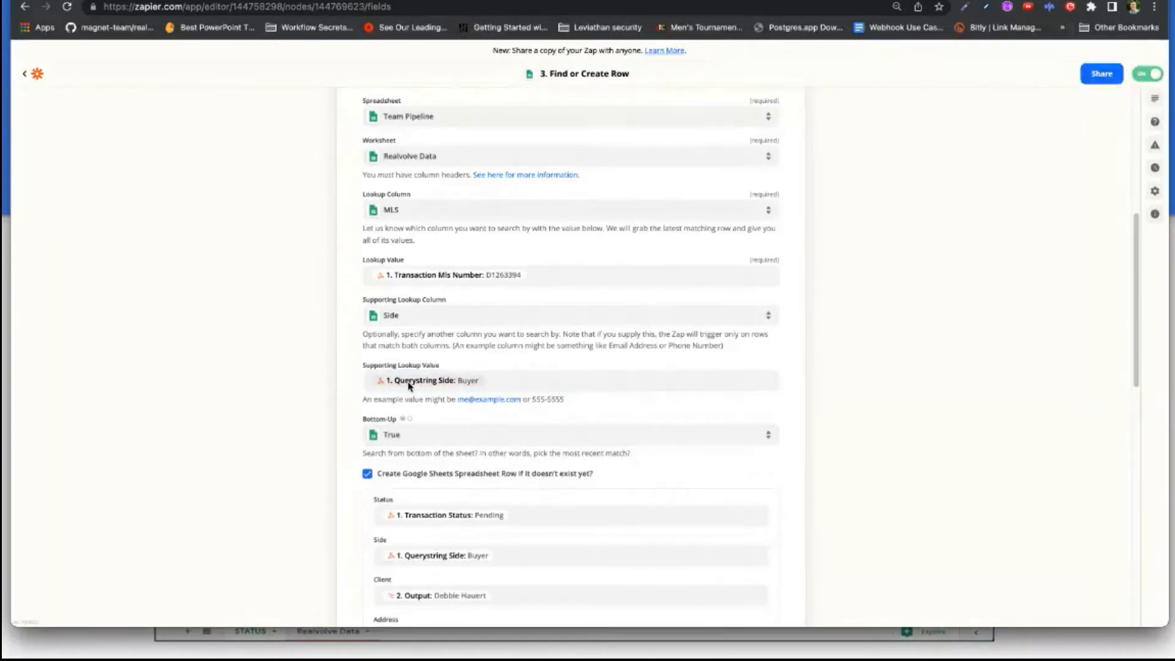
left_click(580, 380)
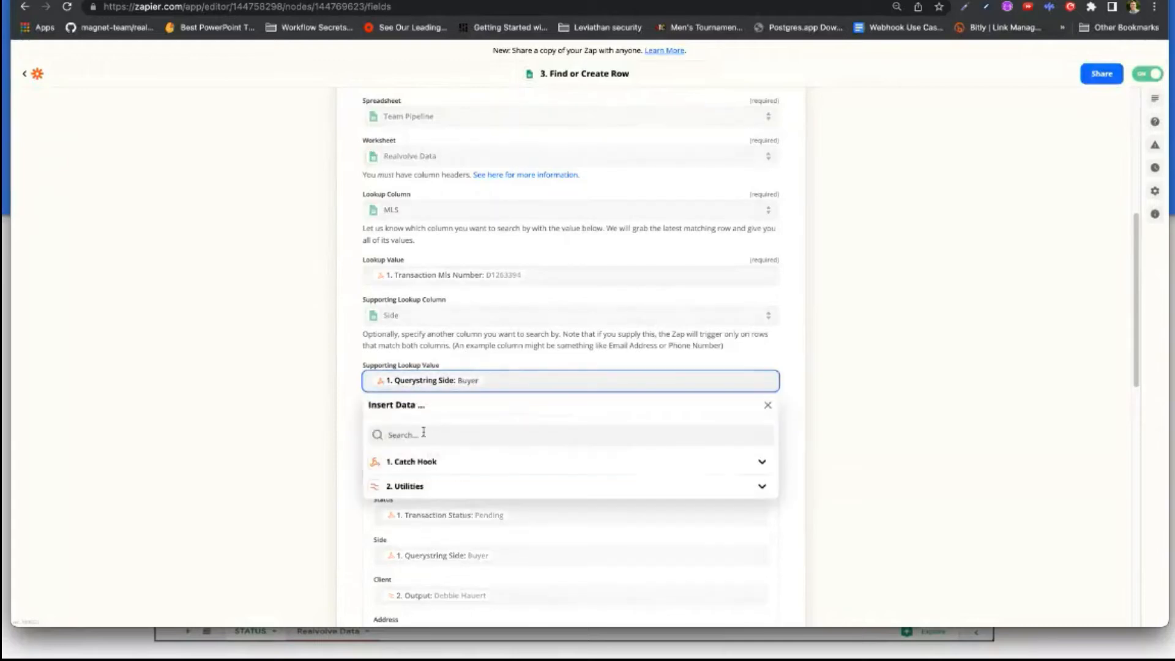
left_click(427, 464)
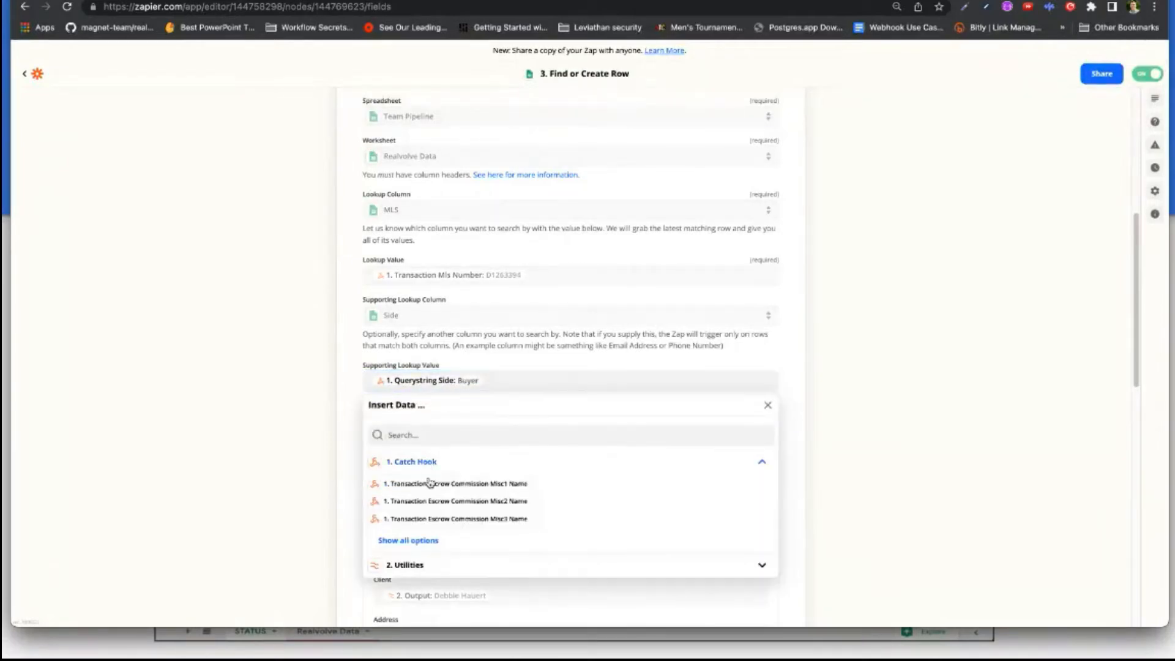
scroll(432, 507, "down", 2)
scroll(433, 507, "down", 1)
left_click(417, 406)
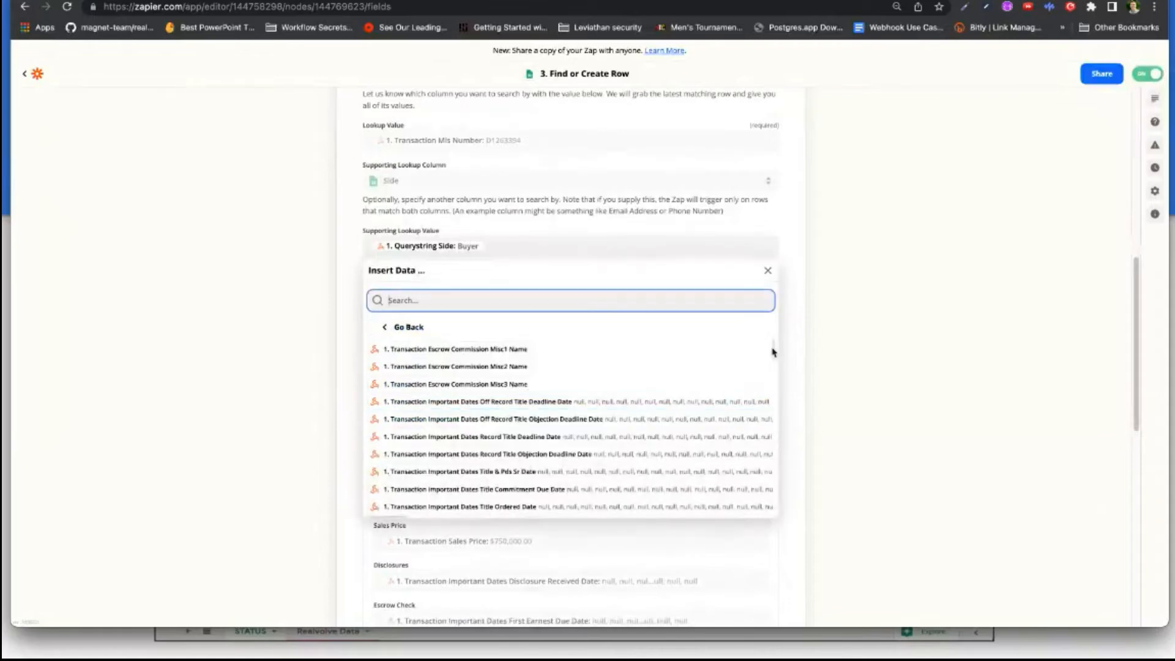
left_click_drag(773, 347, 780, 521)
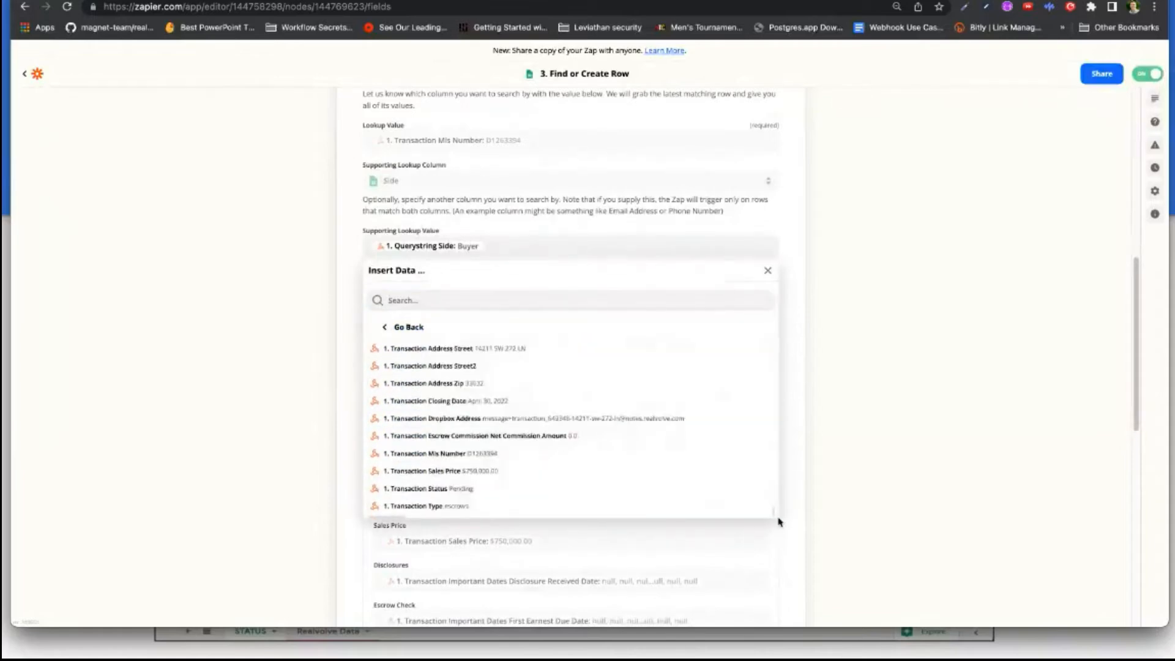
scroll(572, 446, "down", 5)
scroll(893, 307, "up", 2)
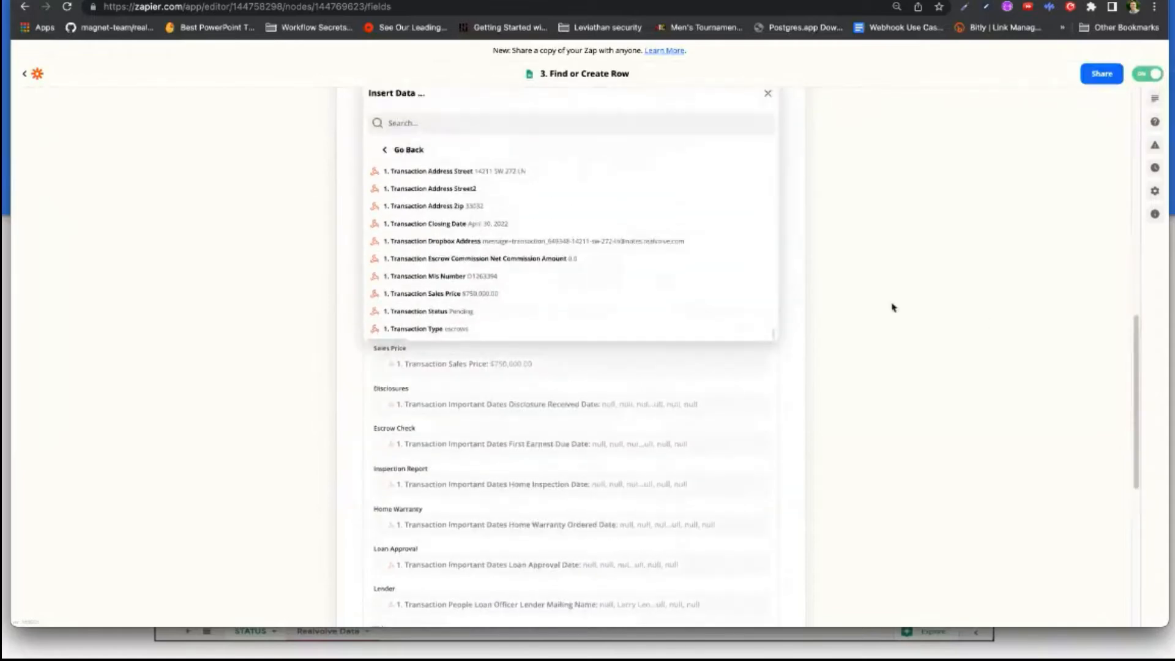
left_click(862, 303)
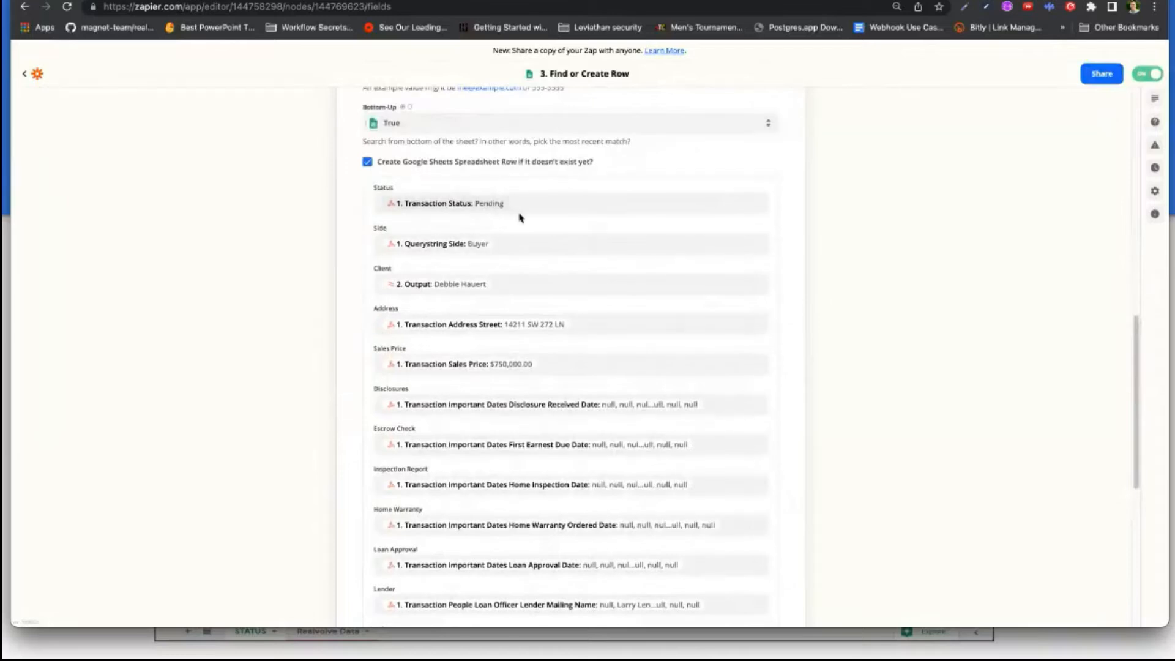
Step: Search the Supporting Lookup Value data for "side", replace the search with "quer", and choose the Catch Hook field Querystring Side
scroll(516, 225, "up", 1)
scroll(520, 216, "up", 3)
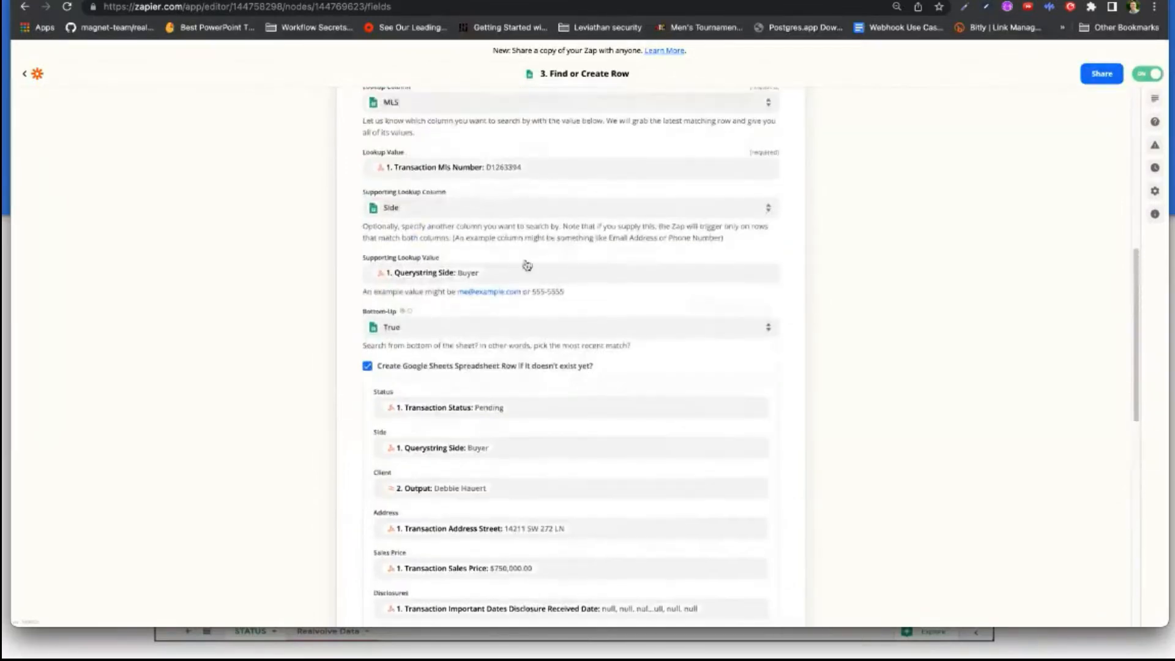
left_click(499, 272)
left_click(423, 327)
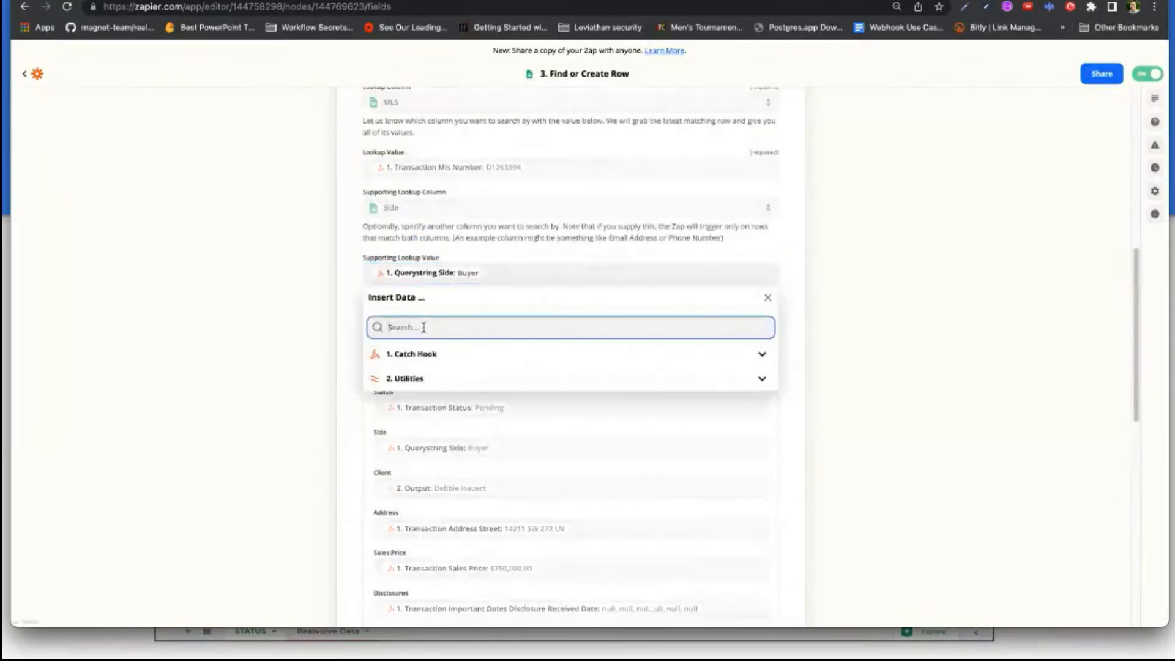
type("side")
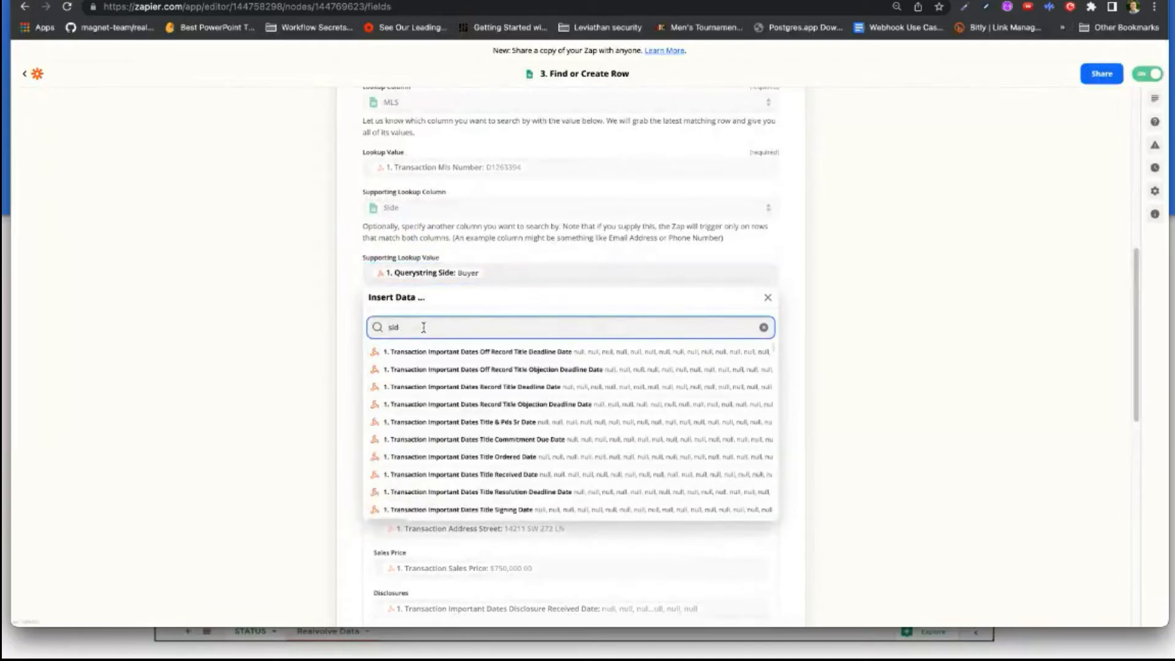
key("BackSpace")
key("BackSpace")
key("BackSpace")
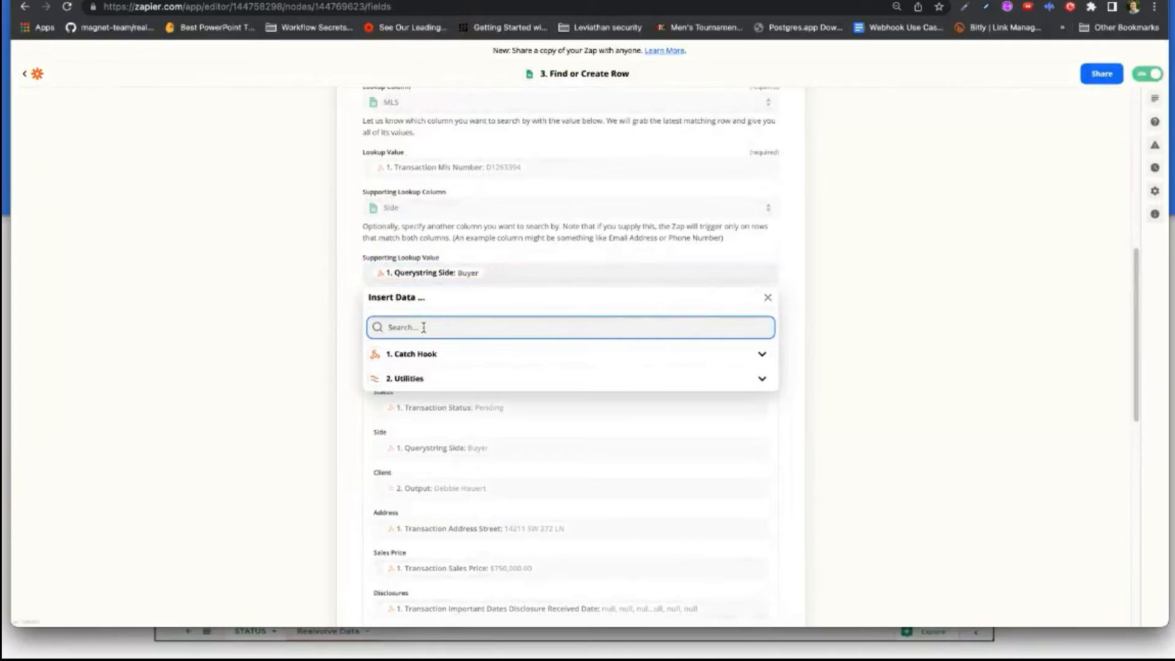
type("quer")
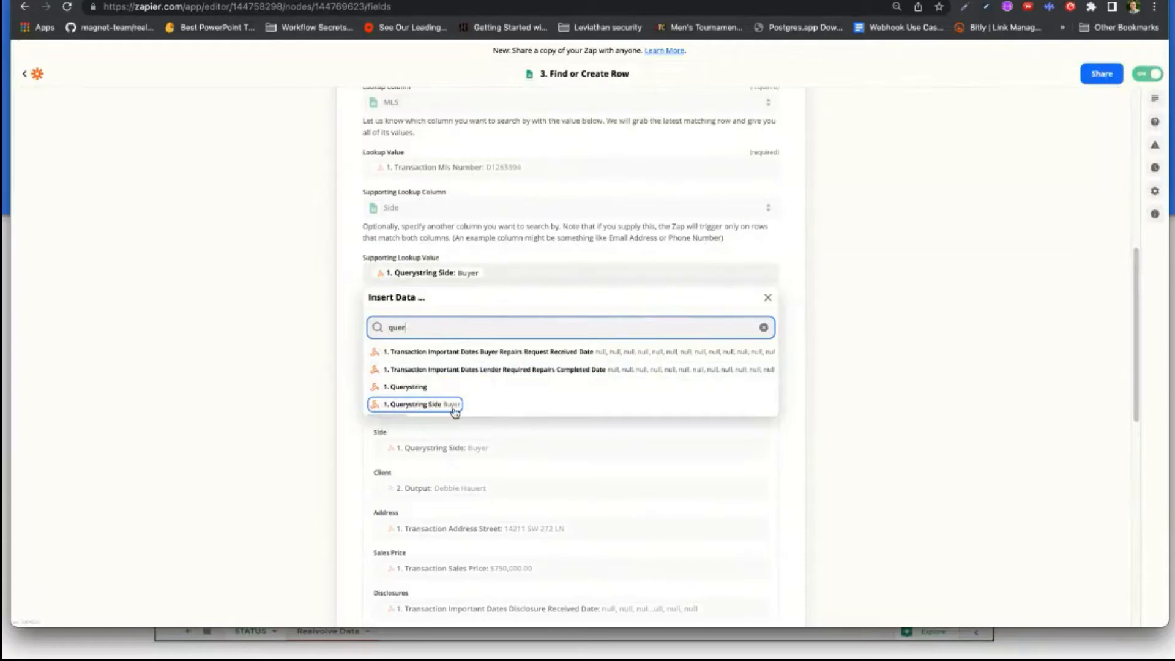
left_click(453, 405)
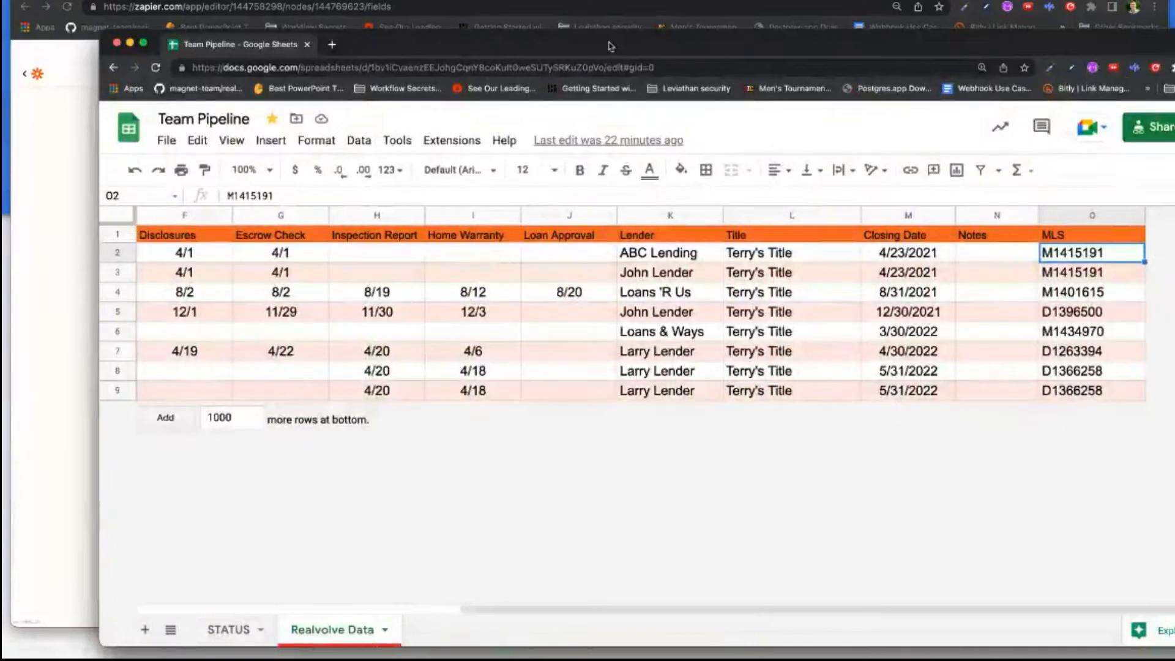
Step: Examine the MLS column in the Team Pipeline spreadsheet, and return to Find or Create Row to review its lookup and row-creation settings
left_click_drag(611, 46, 523, 46)
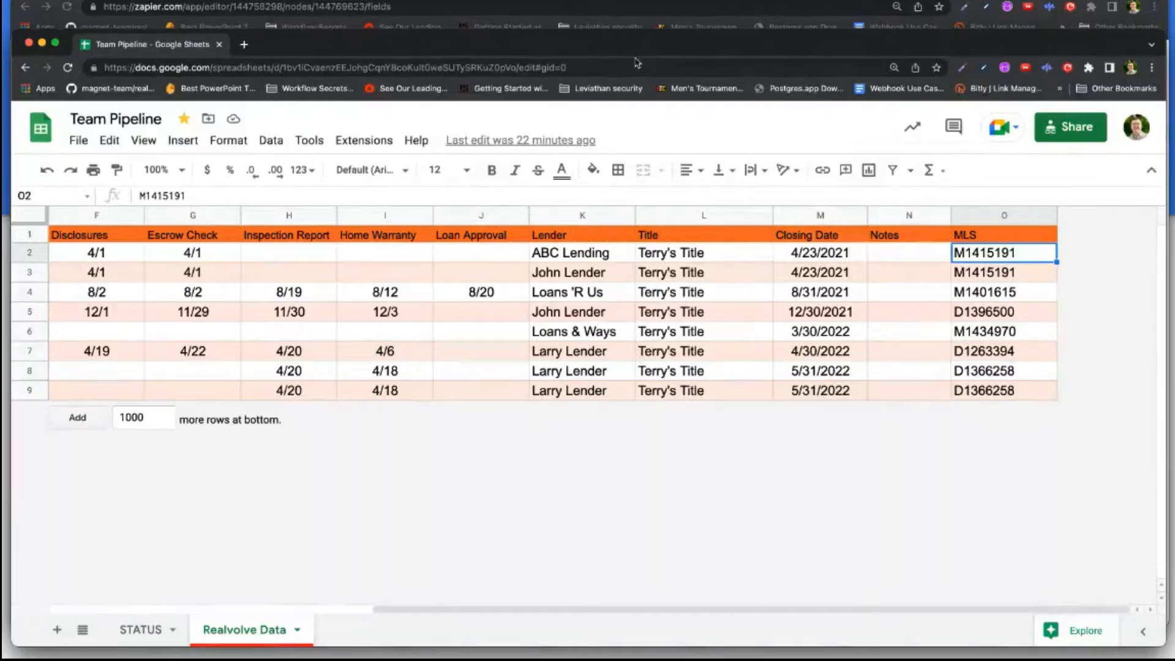
left_click_drag(636, 49, 1174, 51)
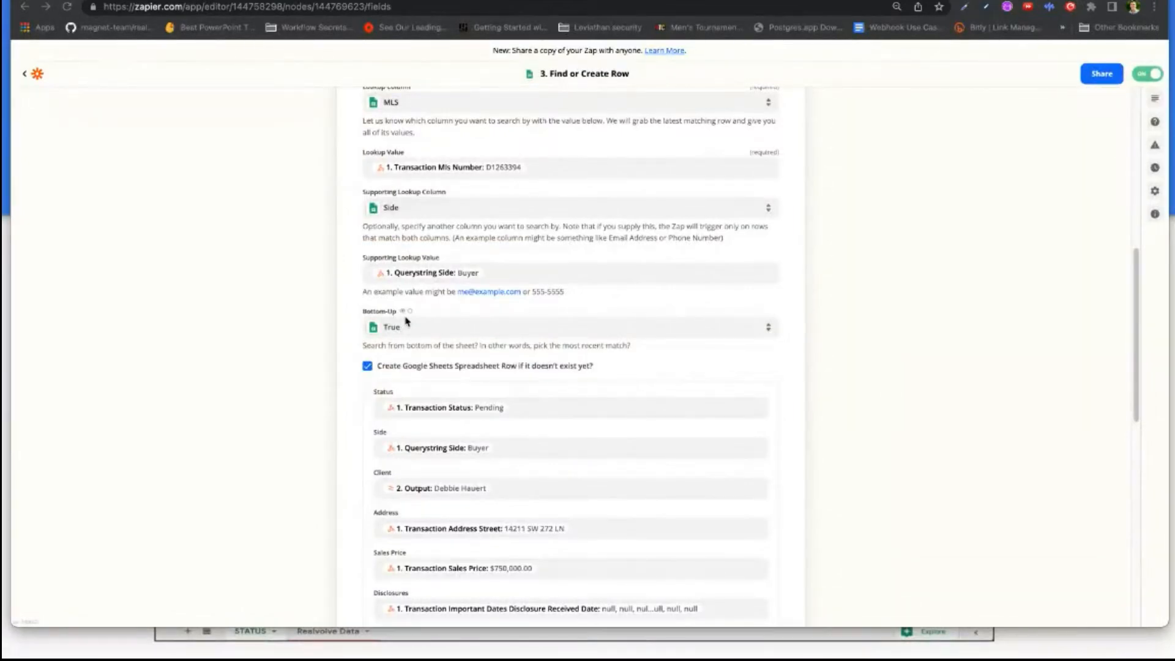
scroll(436, 336, "down", 3)
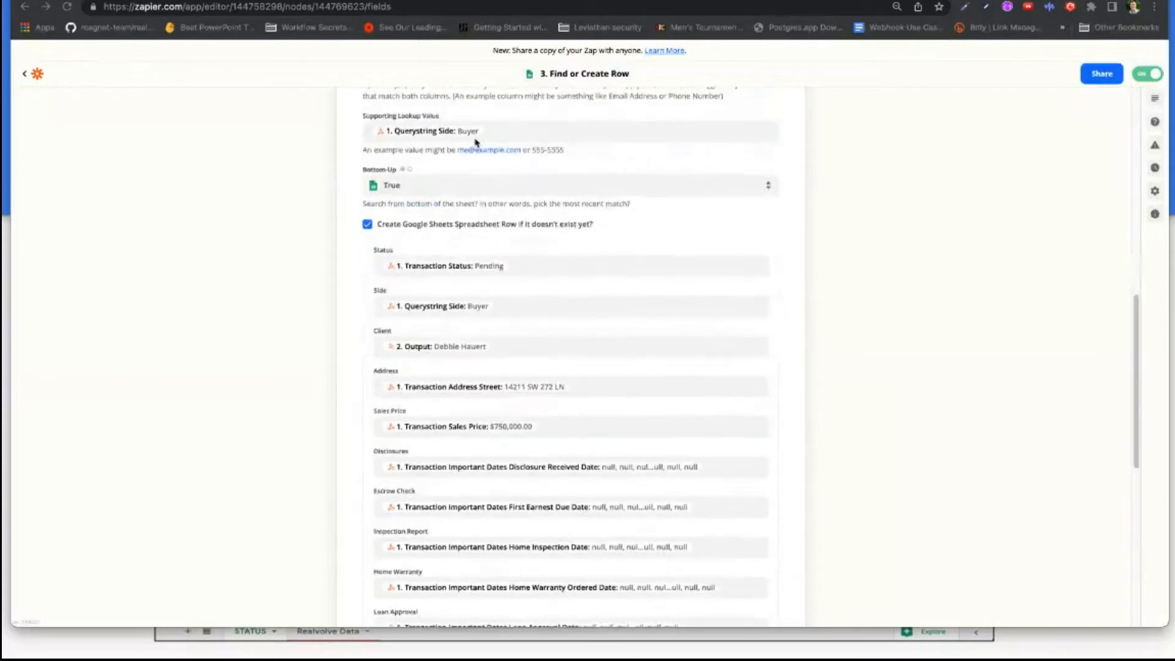
scroll(483, 144, "up", 4)
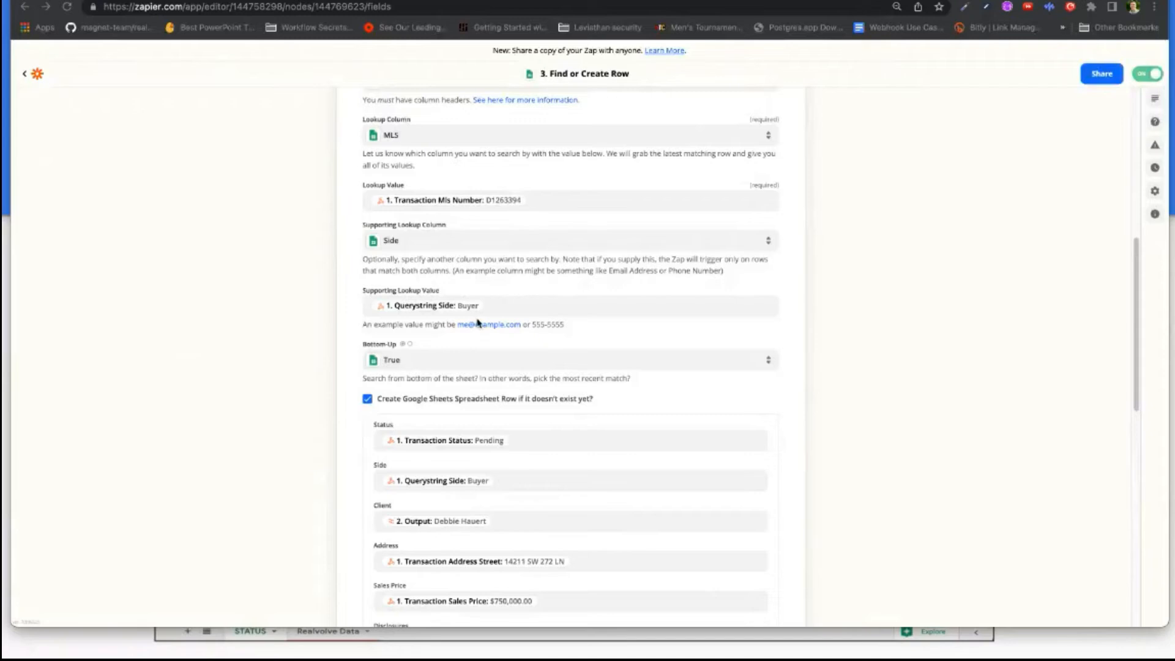
scroll(478, 323, "down", 3)
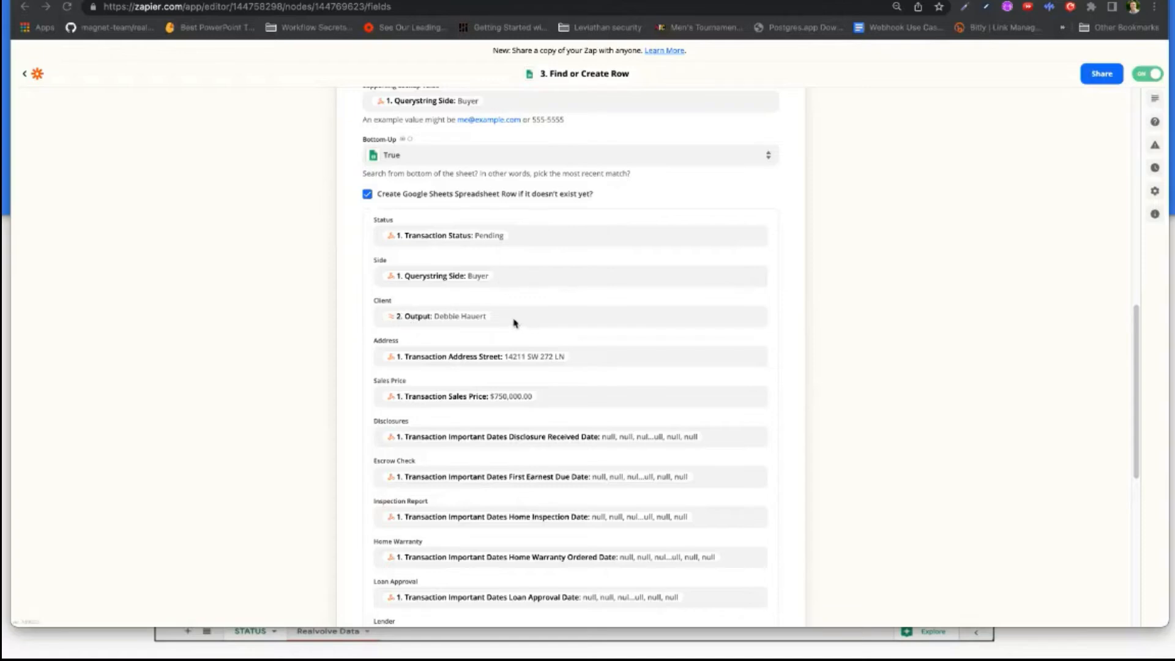
Step: Compare the first columns of the Realvolve Data sheet, starting at Status, with the row-creation fields in Find or Create Row
key("super+grave")
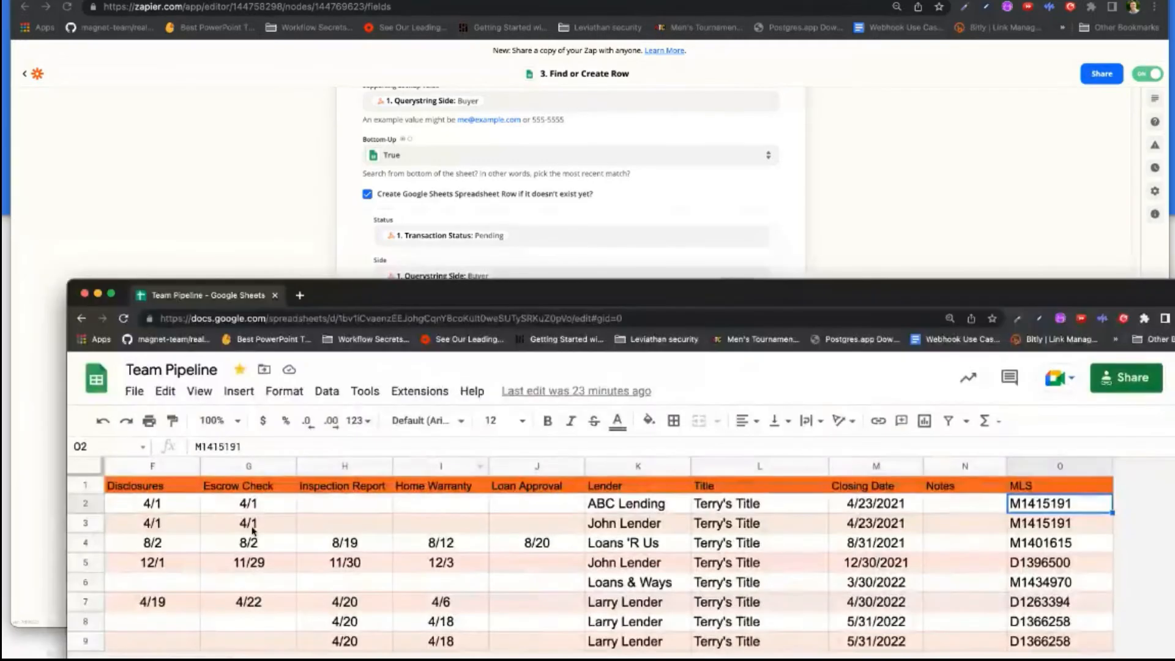
scroll(253, 530, "left", 10)
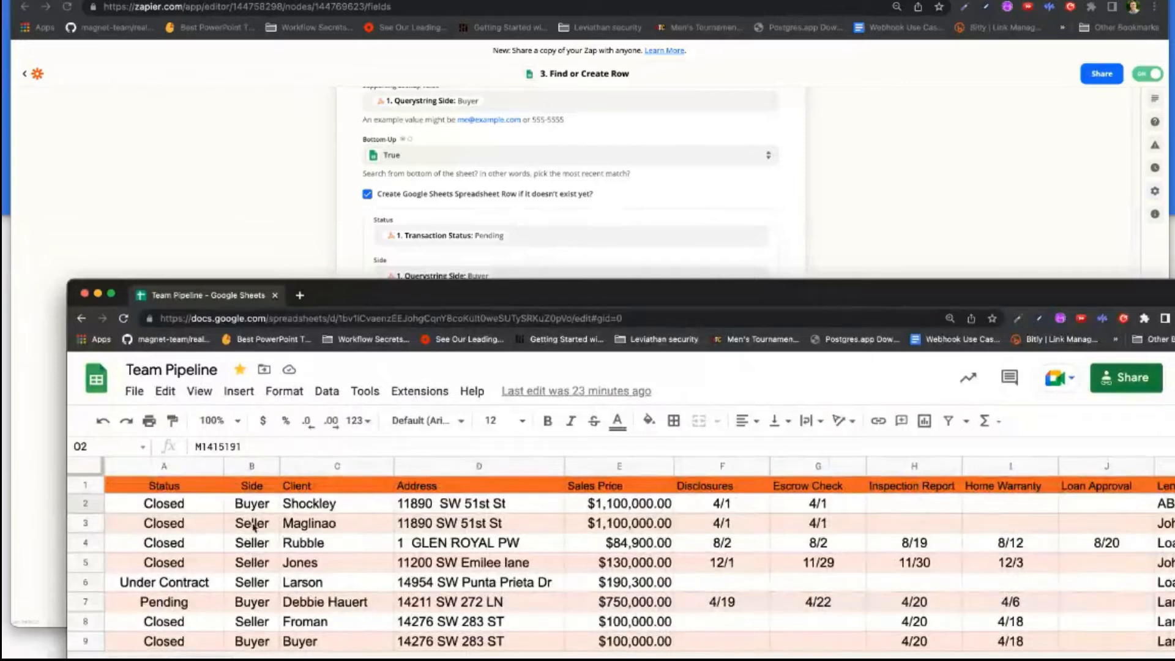
left_click_drag(405, 298, 1174, 361)
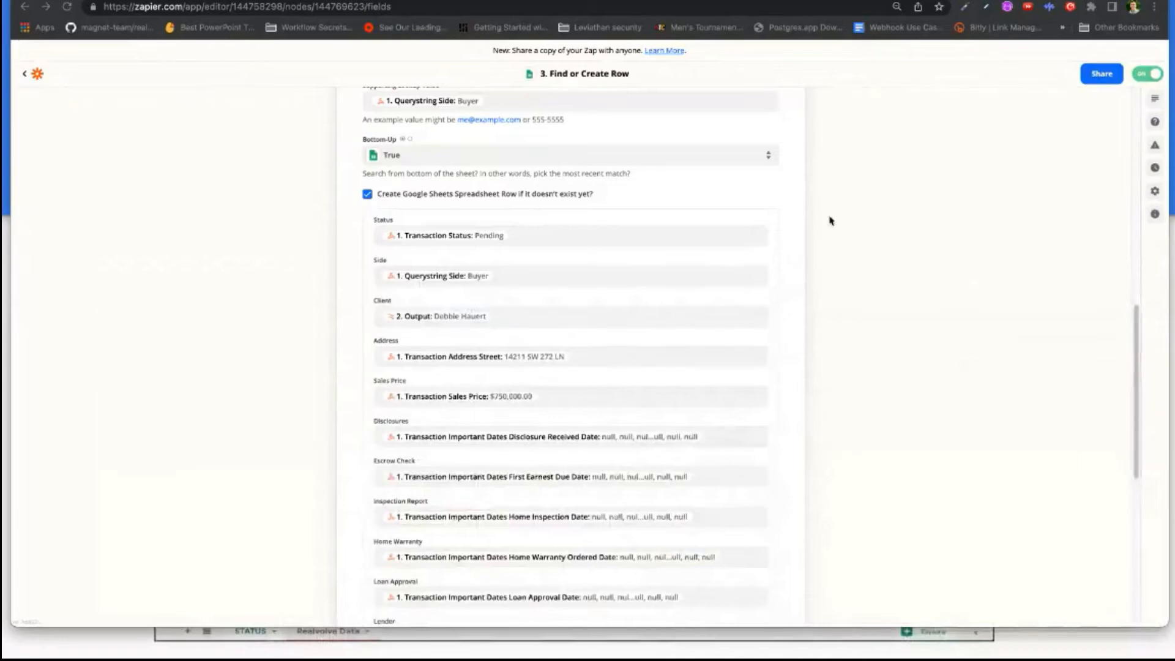
Step: Check the zap's Utilities action against the Client field's Output mapping in the Find or Create Row setup
scroll(538, 245, "up", 10)
scroll(471, 261, "up", 2)
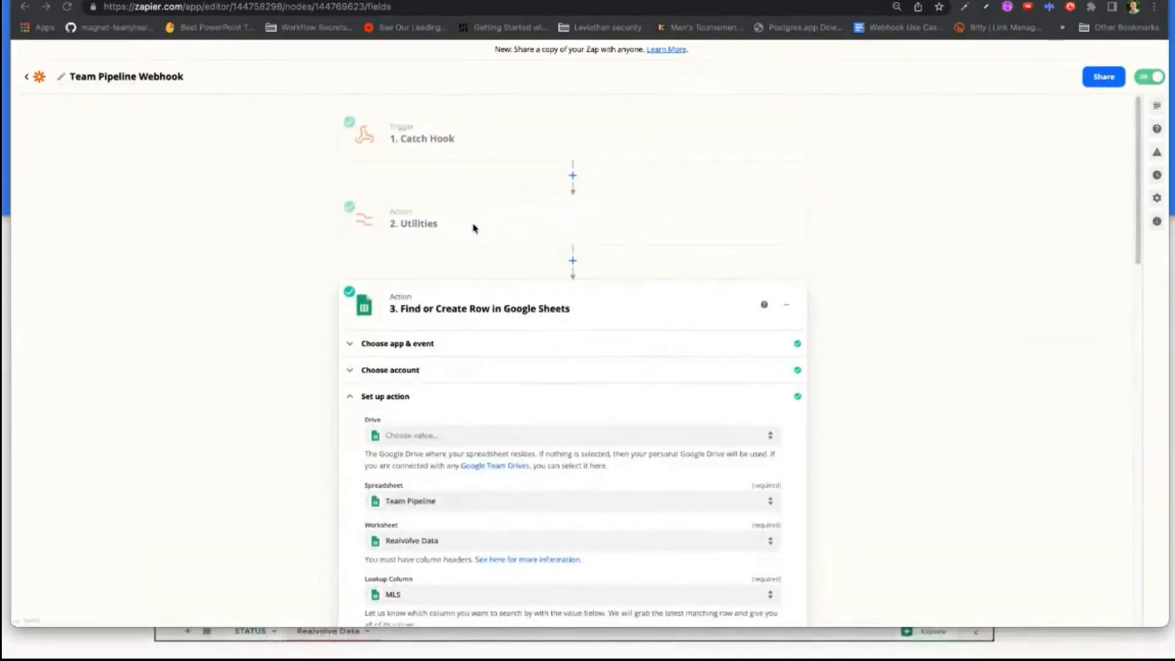
scroll(485, 327, "down", 7)
scroll(485, 442, "down", 3)
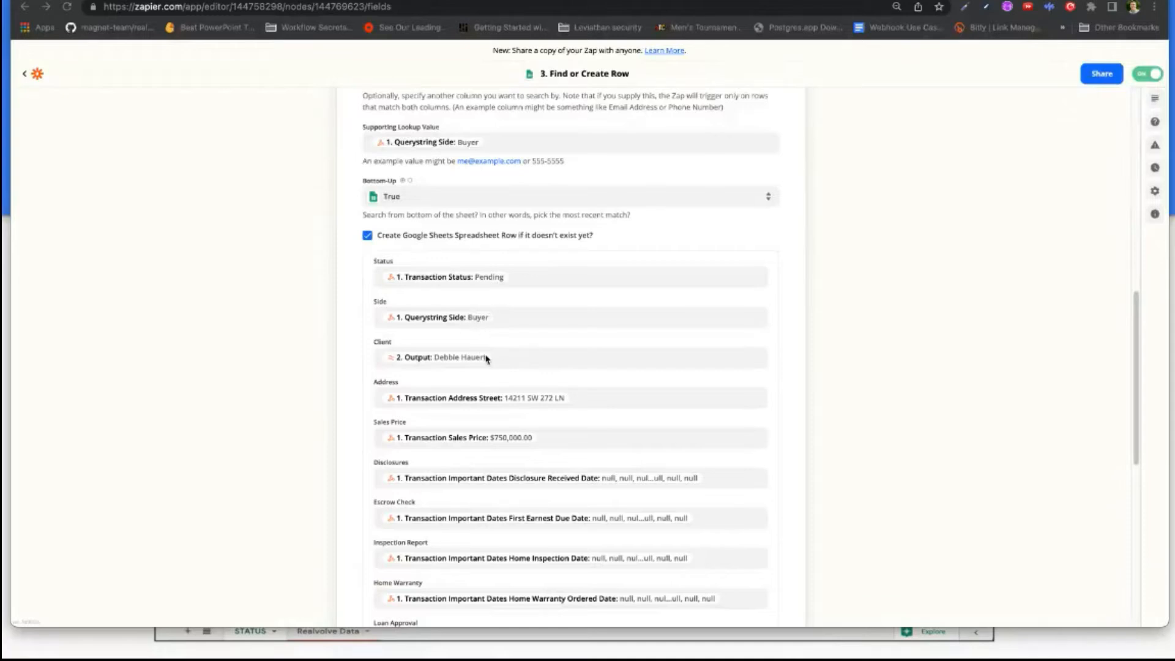
scroll(487, 359, "up", 9)
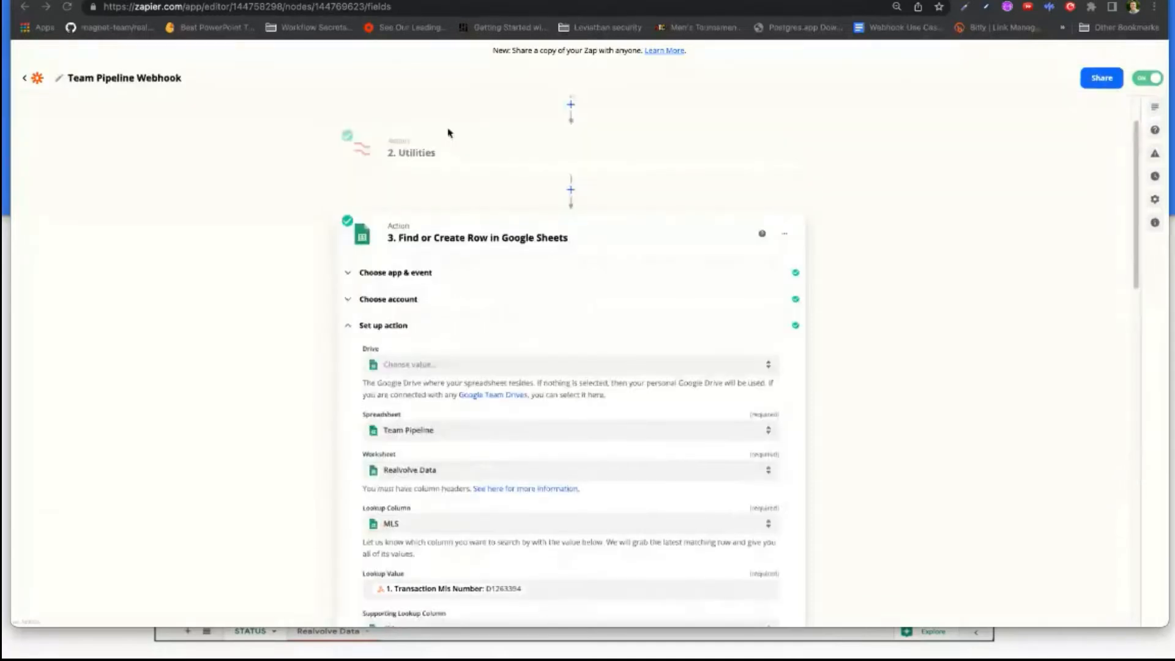
scroll(464, 166, "down", 8)
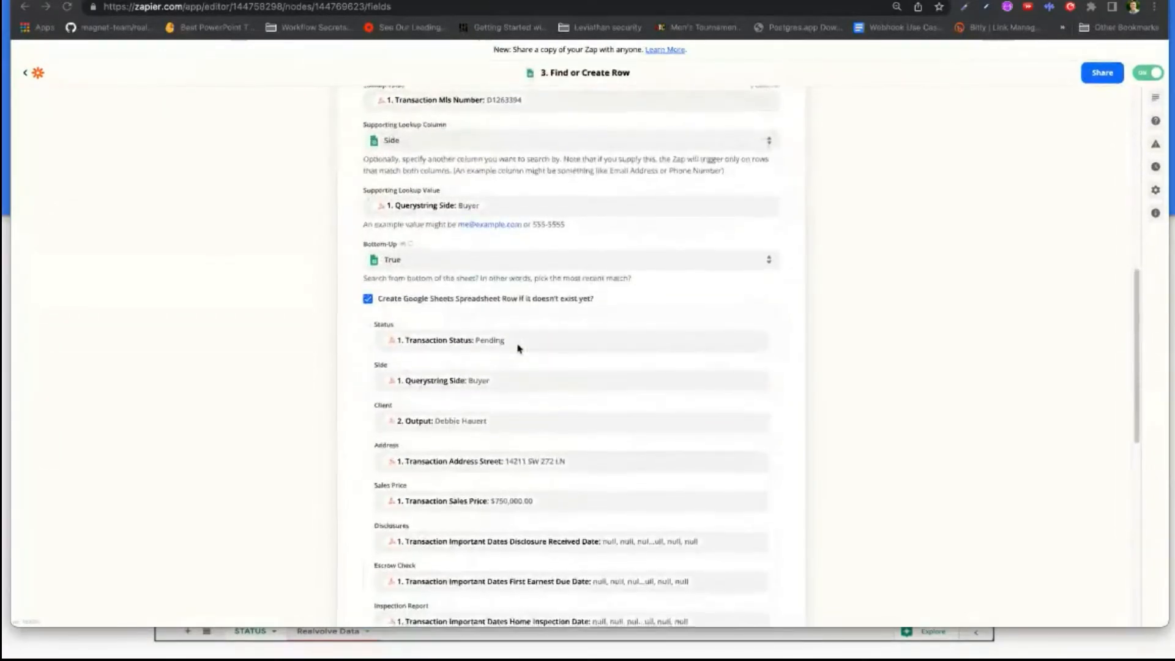
Step: Review all row-creation field mappings in Find or Create Row down to MLS, together with the lookup settings above them
scroll(517, 347, "down", 4)
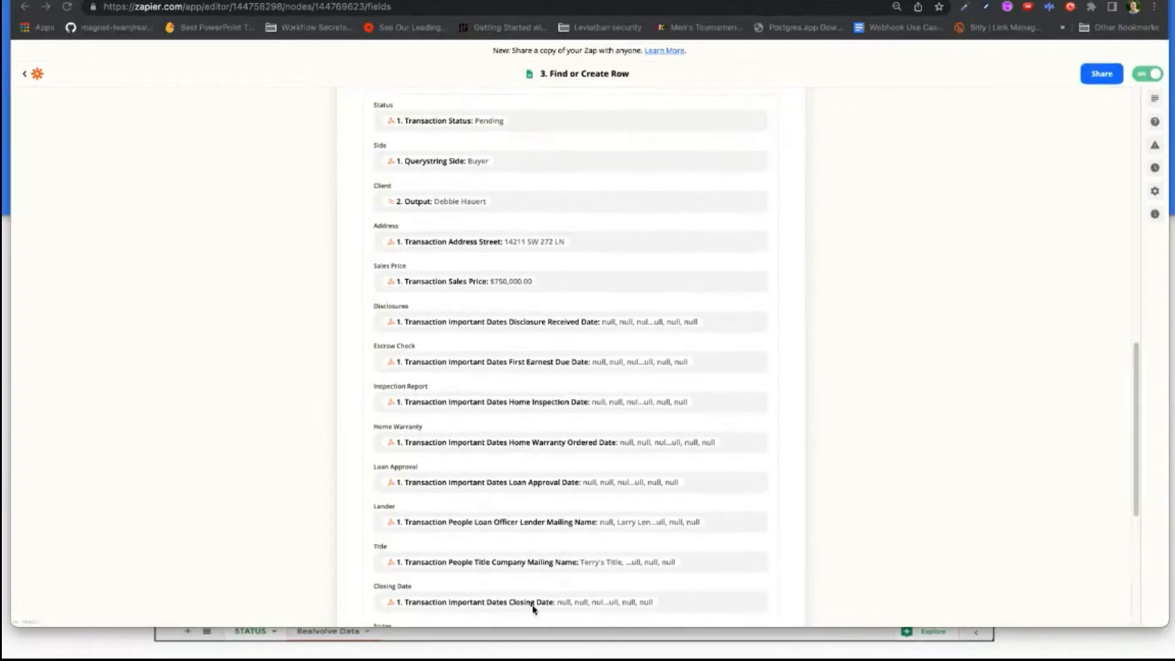
scroll(533, 609, "down", 5)
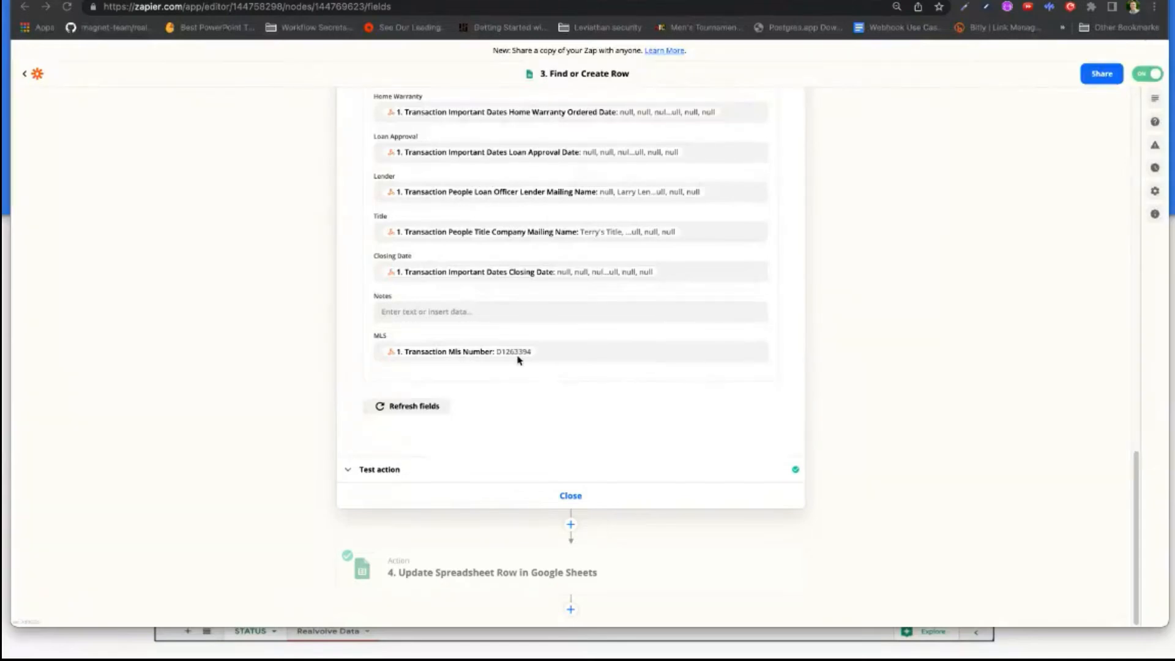
scroll(517, 360, "up", 10)
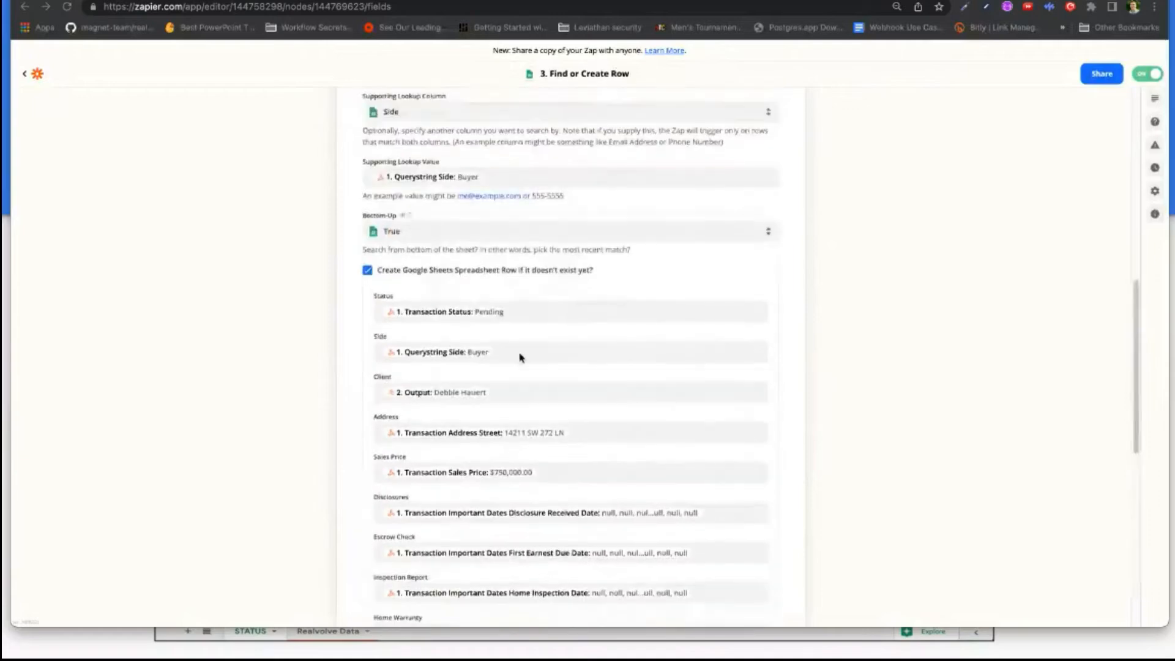
scroll(522, 357, "up", 5)
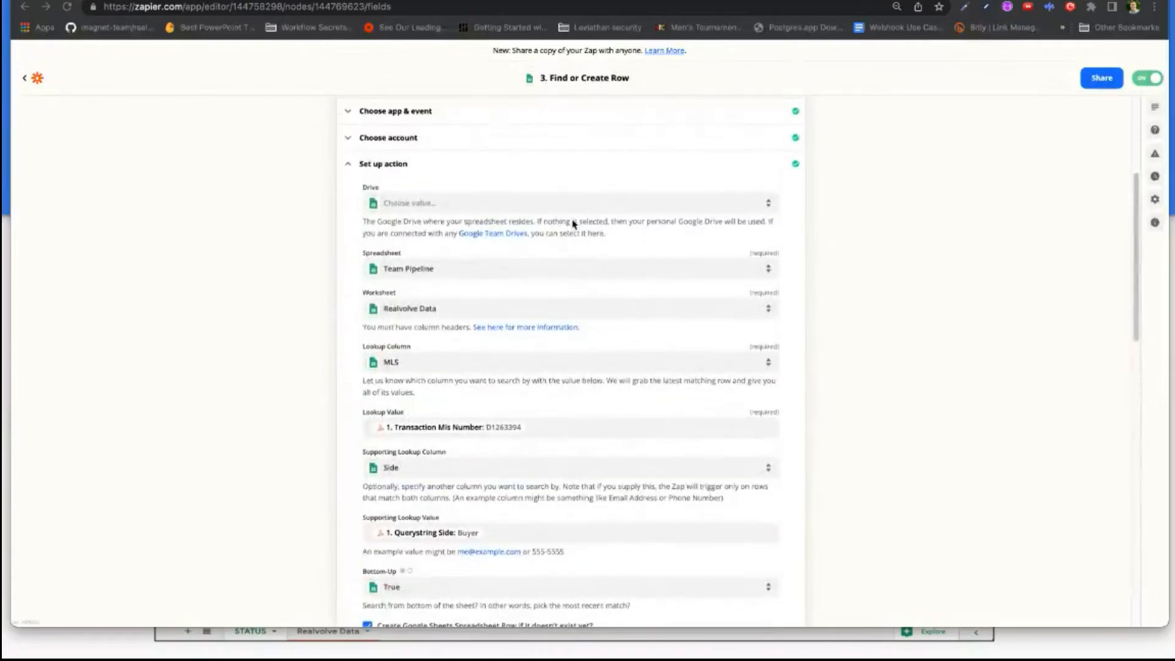
scroll(573, 224, "down", 7)
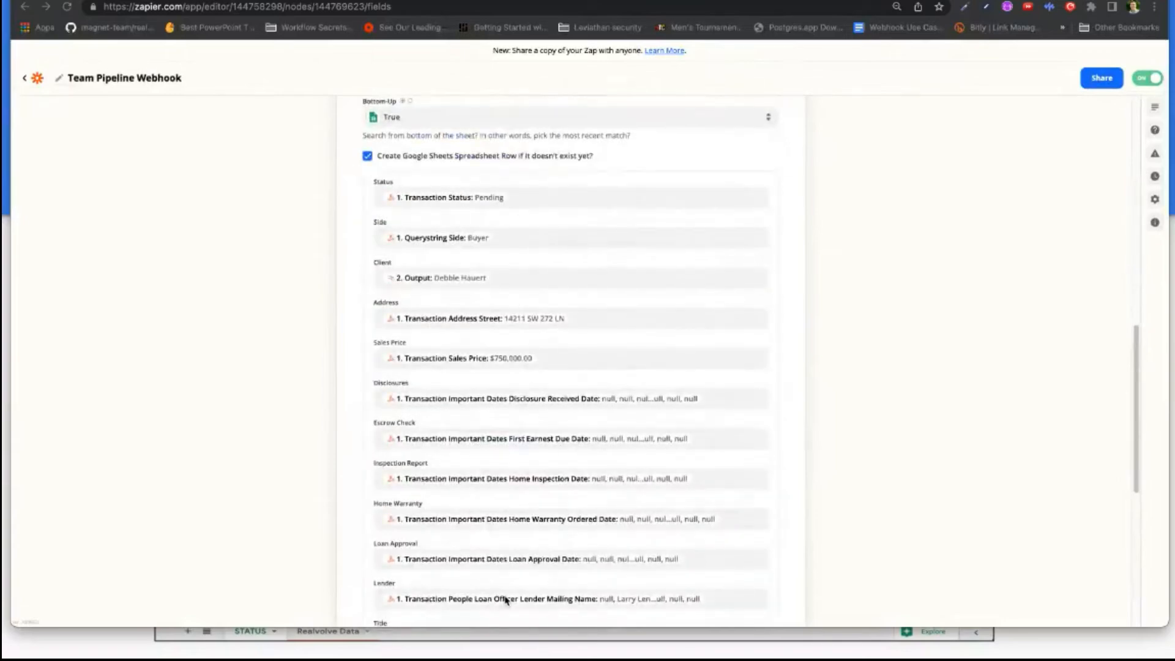
scroll(502, 598, "down", 4)
scroll(506, 598, "down", 3)
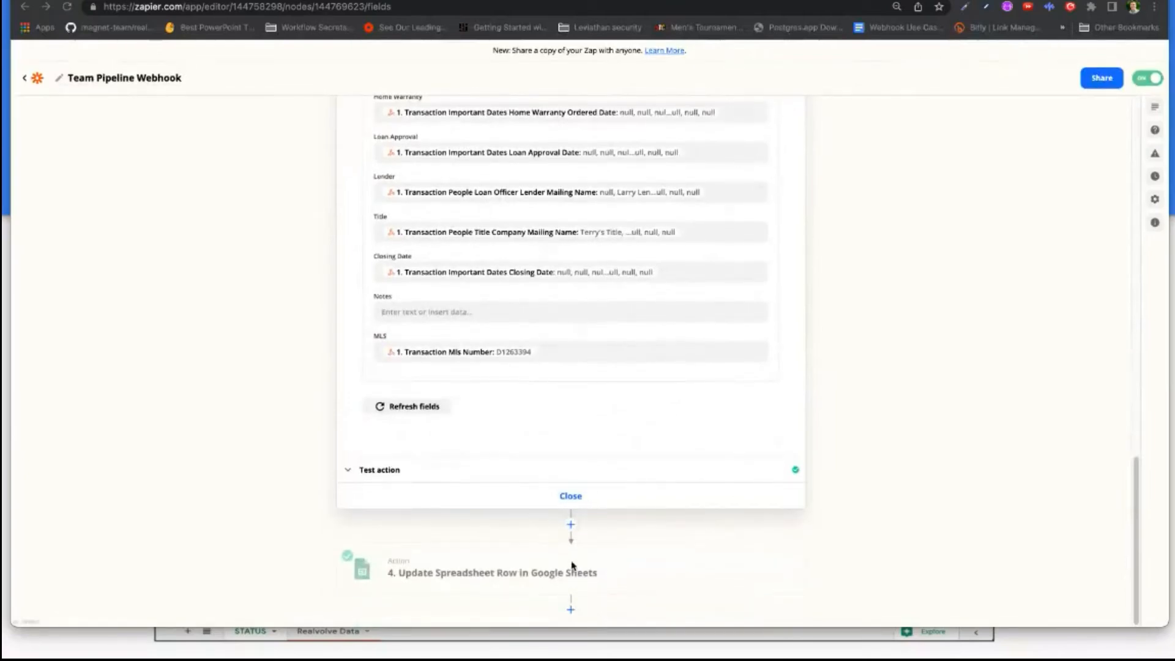
Step: Open the test results of Find or Create Row and compare the returned row data with the Realvolve Data sheet
left_click(494, 469)
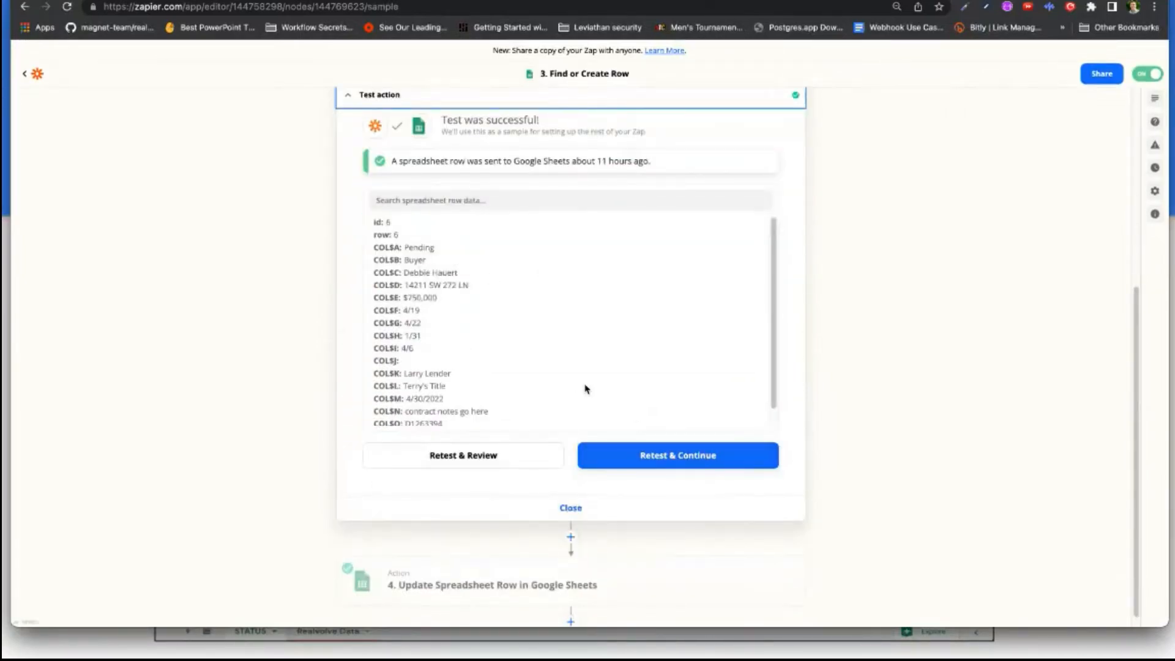
scroll(454, 323, "up", 1)
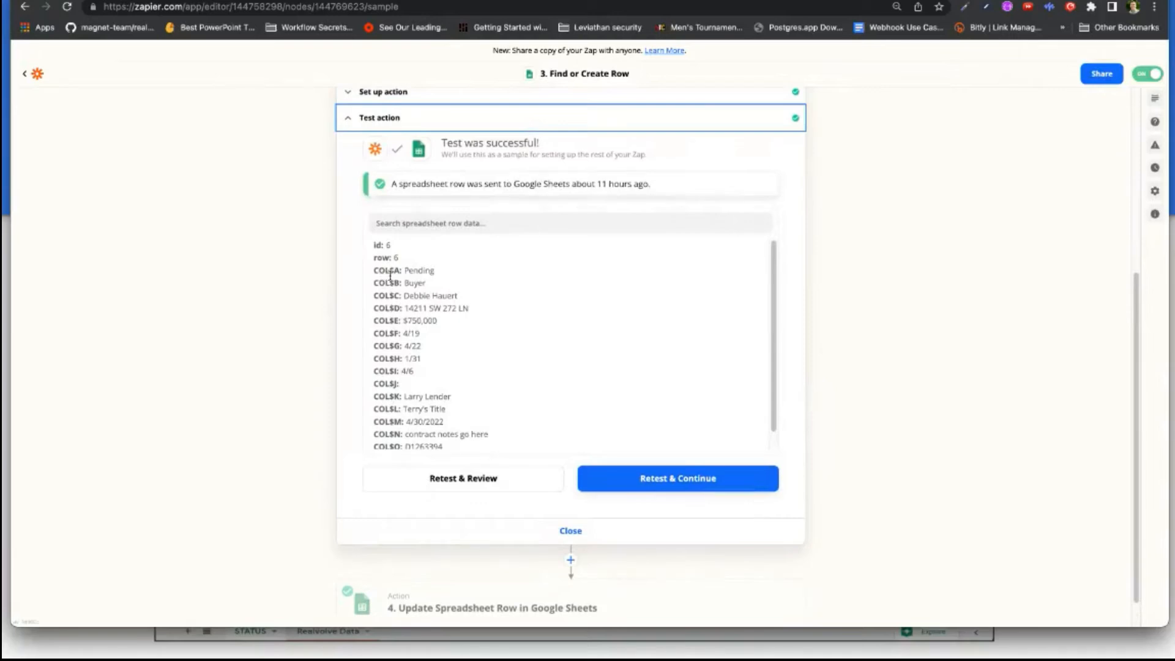
key("super+grave")
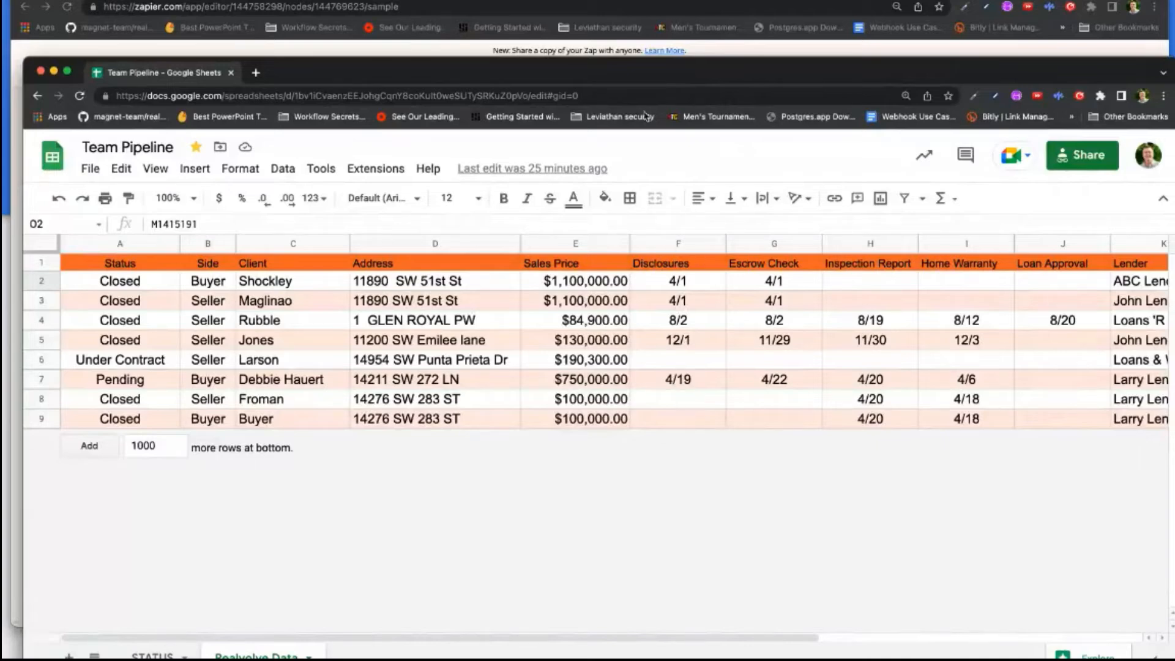
left_click_drag(603, 75, 1174, 80)
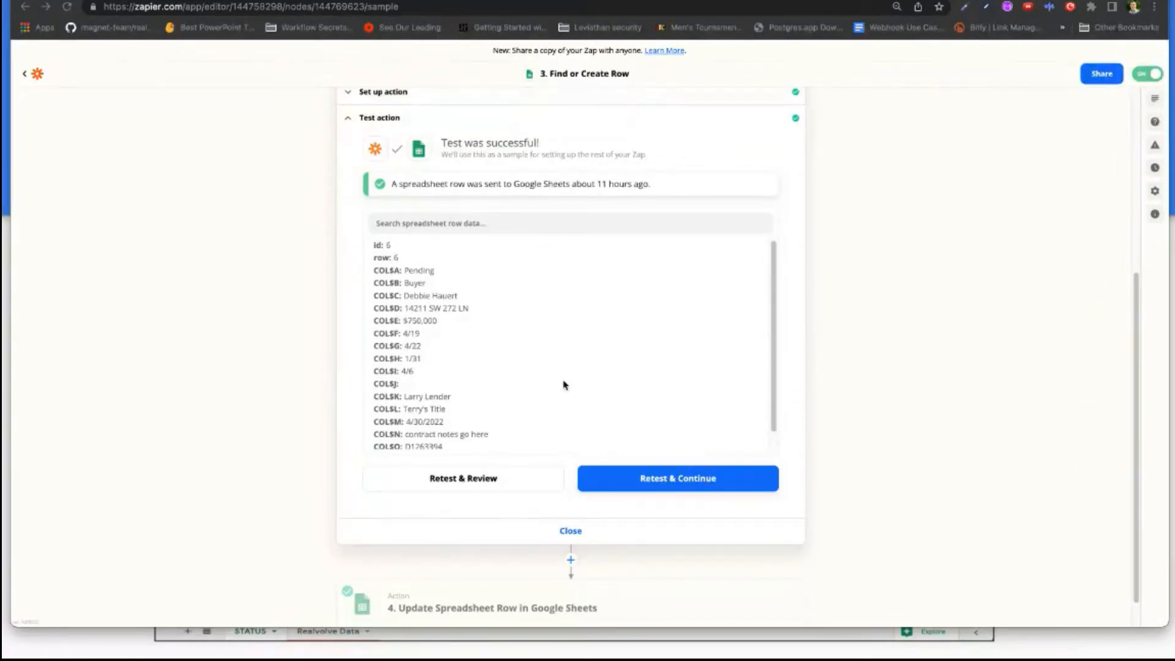
Step: Examine the Realvolve Data sheet's columns through to MLS, and return to the Find or Create Row test results
left_click_drag(564, 385, 591, 68)
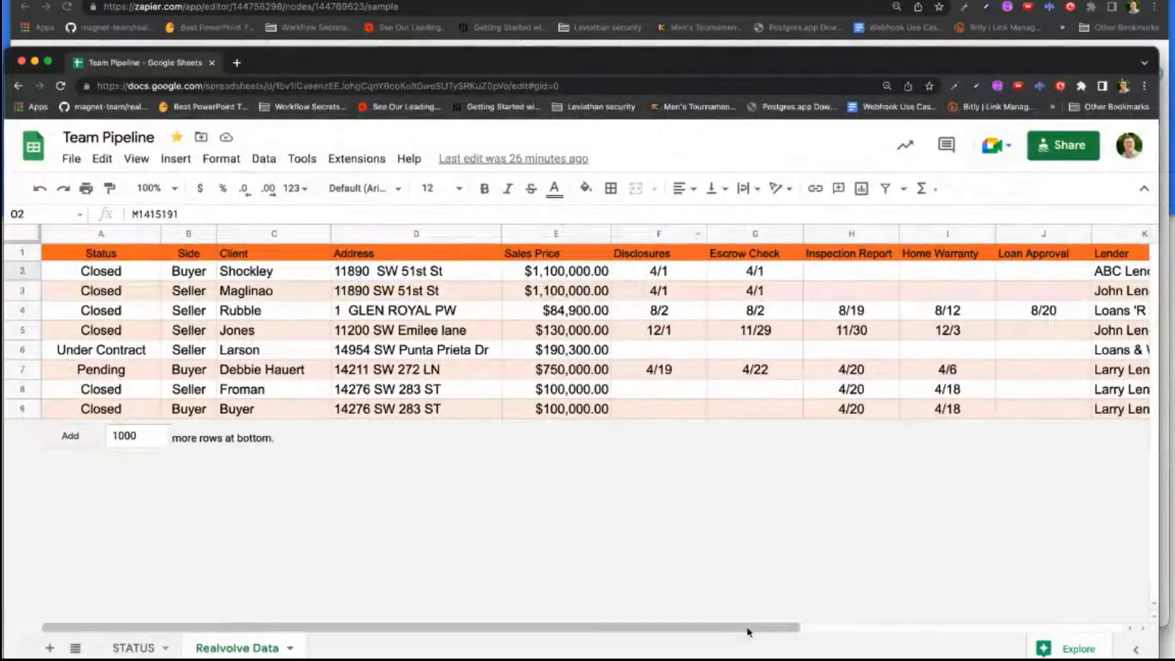
left_click_drag(748, 632, 1102, 621)
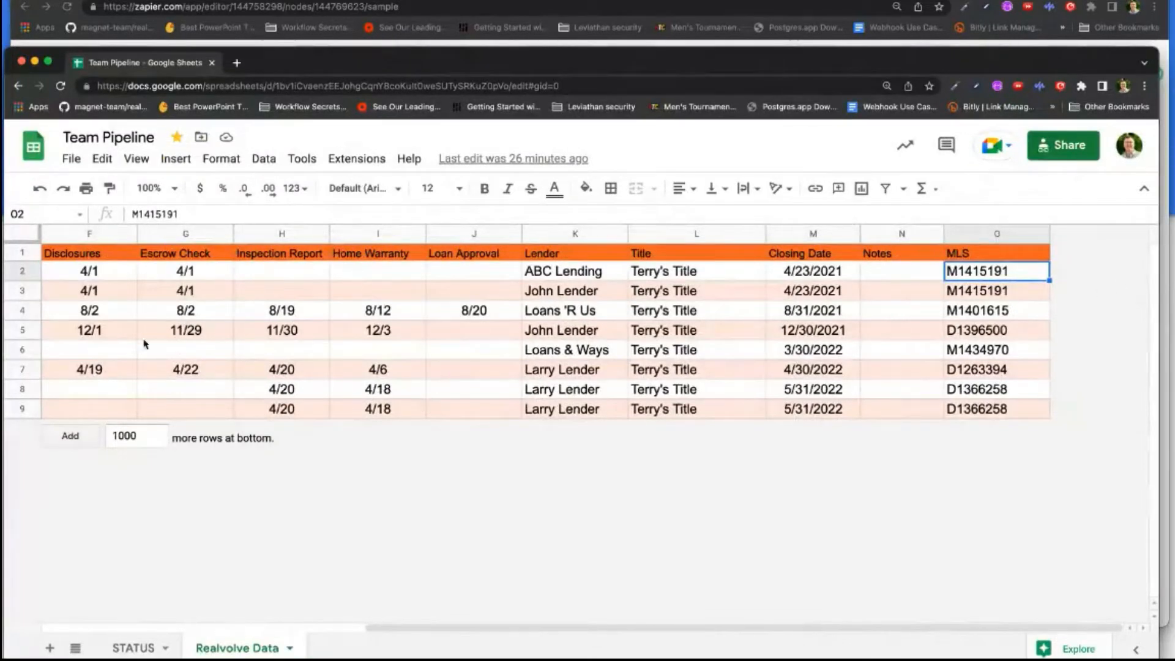
left_click_drag(380, 628, 224, 624)
left_click_drag(409, 69, 1174, 110)
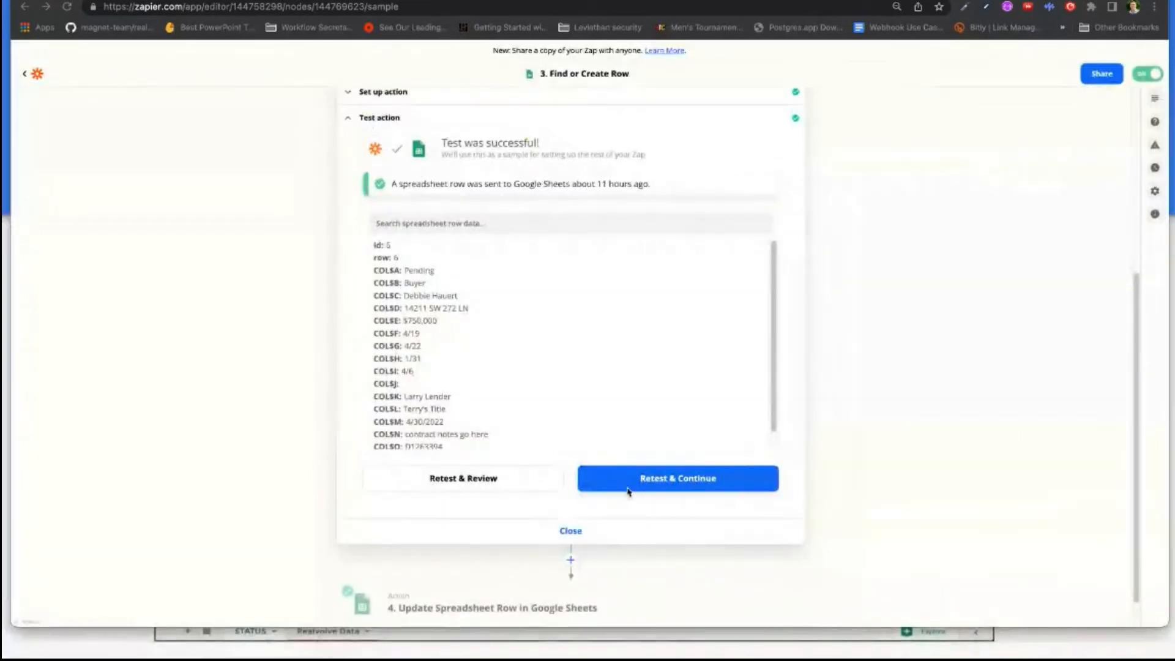
Step: Close Find or Create Row and open Update Spreadsheet Row, going through its app and event, account and action setup
left_click(572, 532)
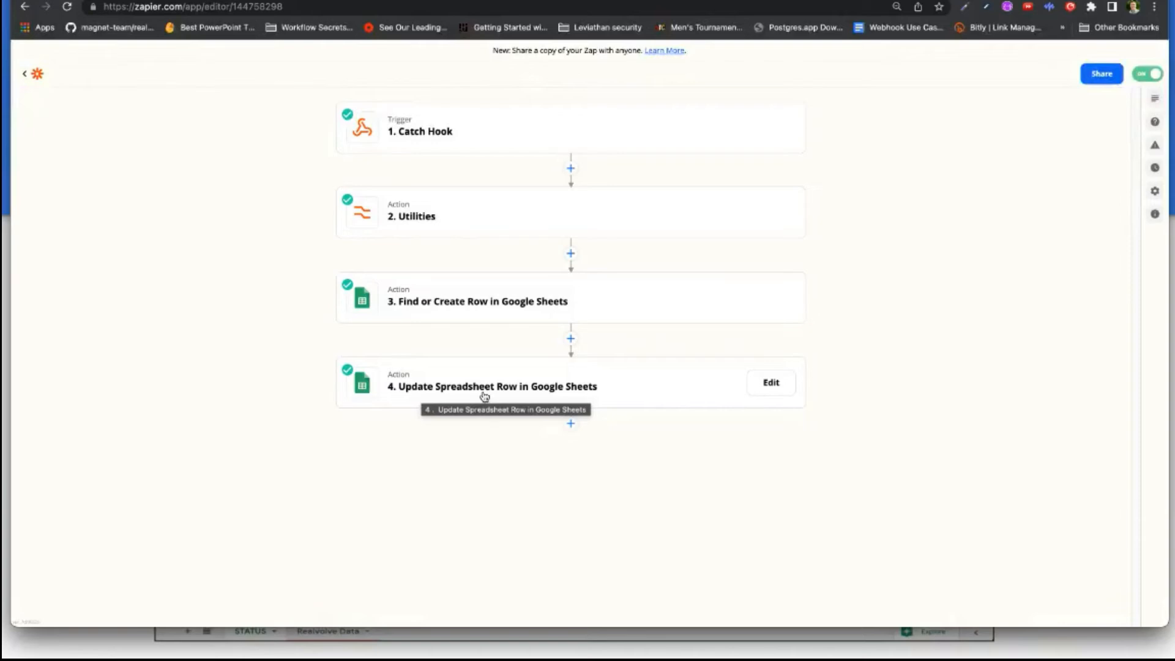
left_click(483, 395)
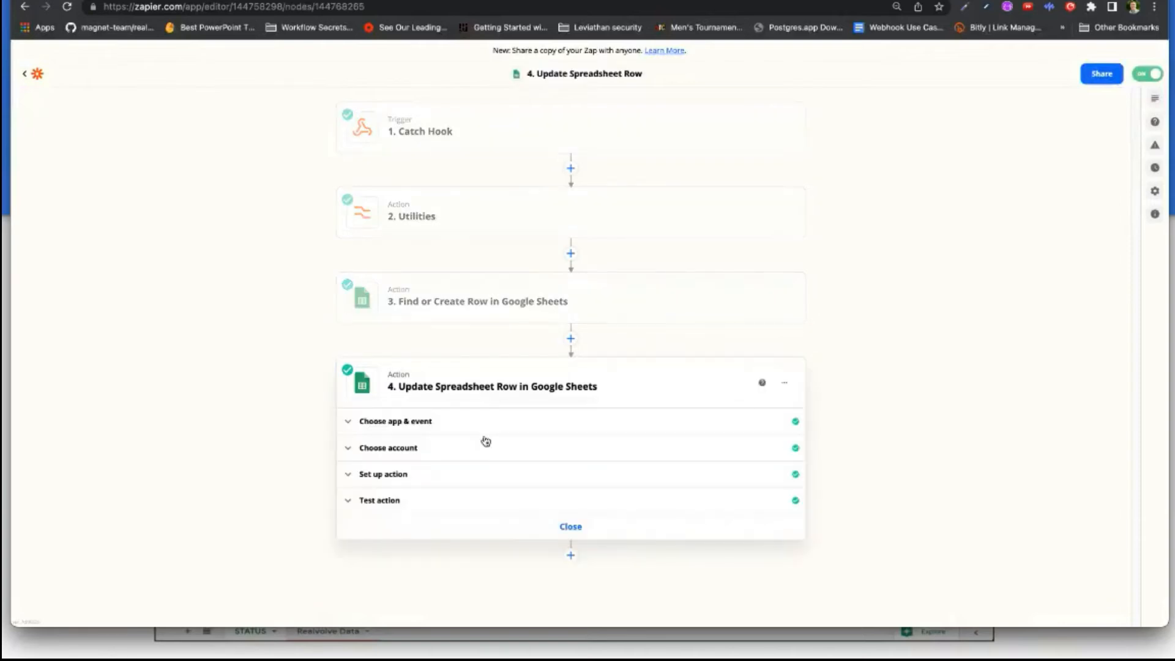
left_click(484, 426)
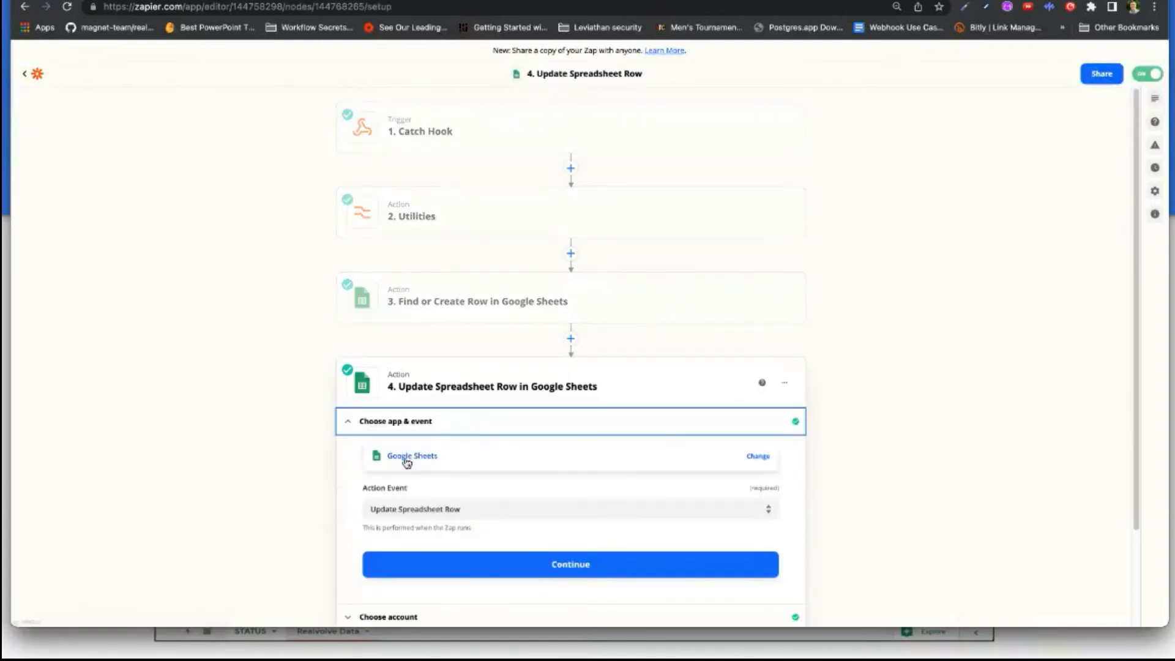
scroll(467, 514, "down", 3)
left_click(473, 508)
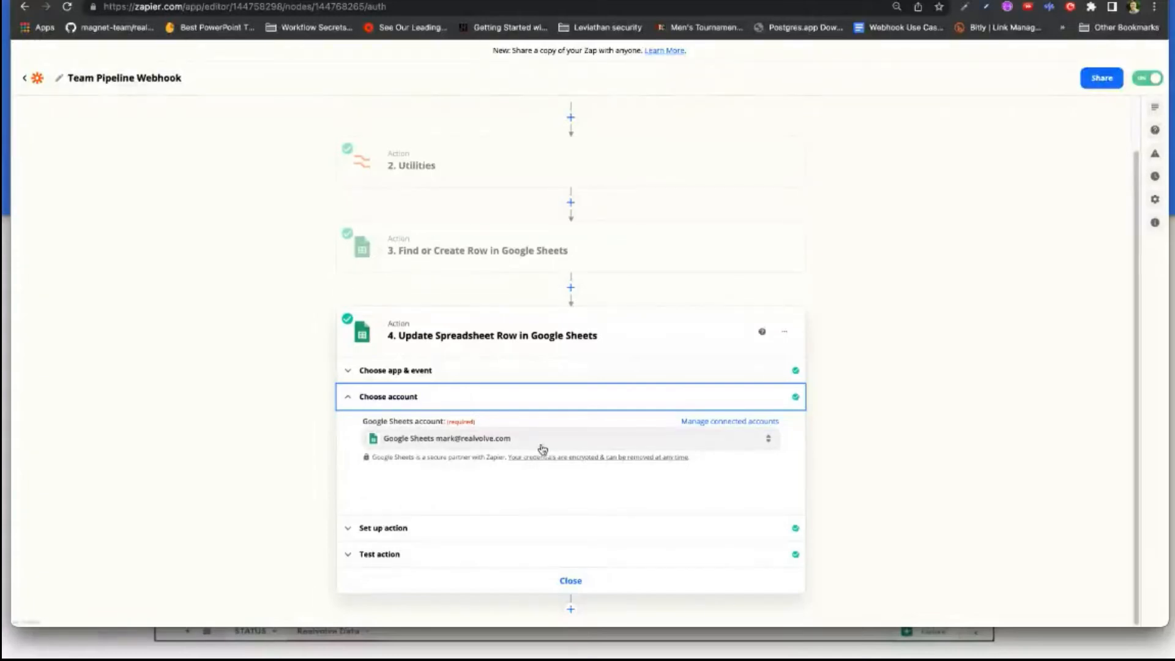
left_click(472, 529)
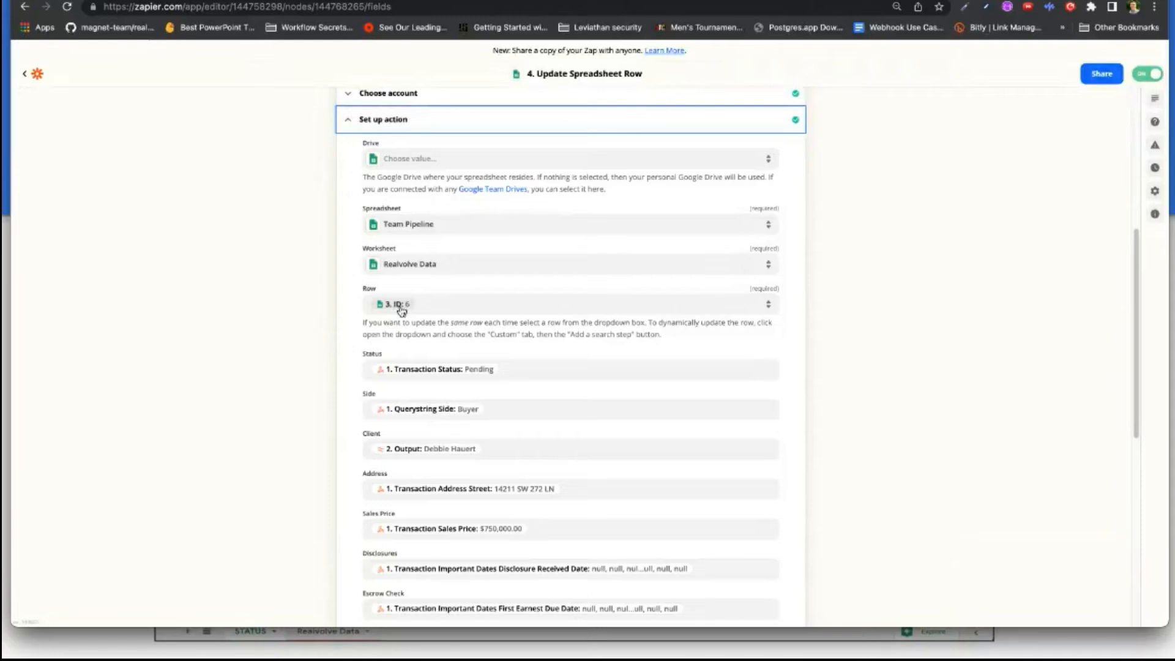
Step: Check the Row field's link to the Find or Create Row ID and review the field mappings in Update Spreadsheet Row
scroll(402, 311, "up", 5)
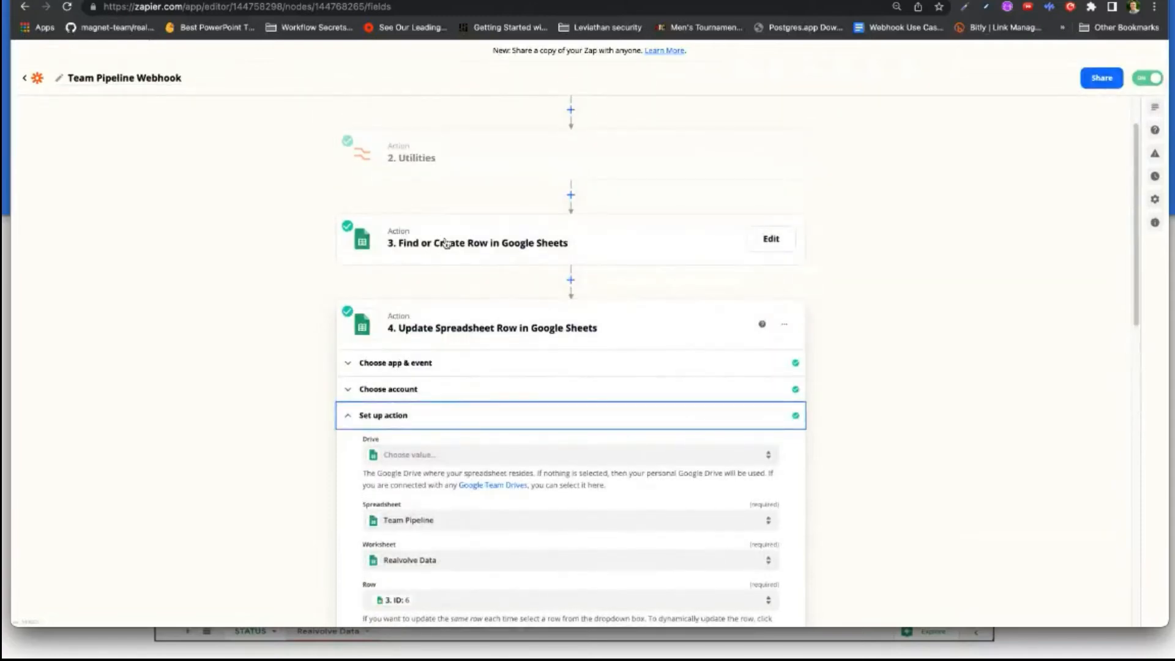
scroll(448, 244, "down", 5)
scroll(483, 235, "up", 4)
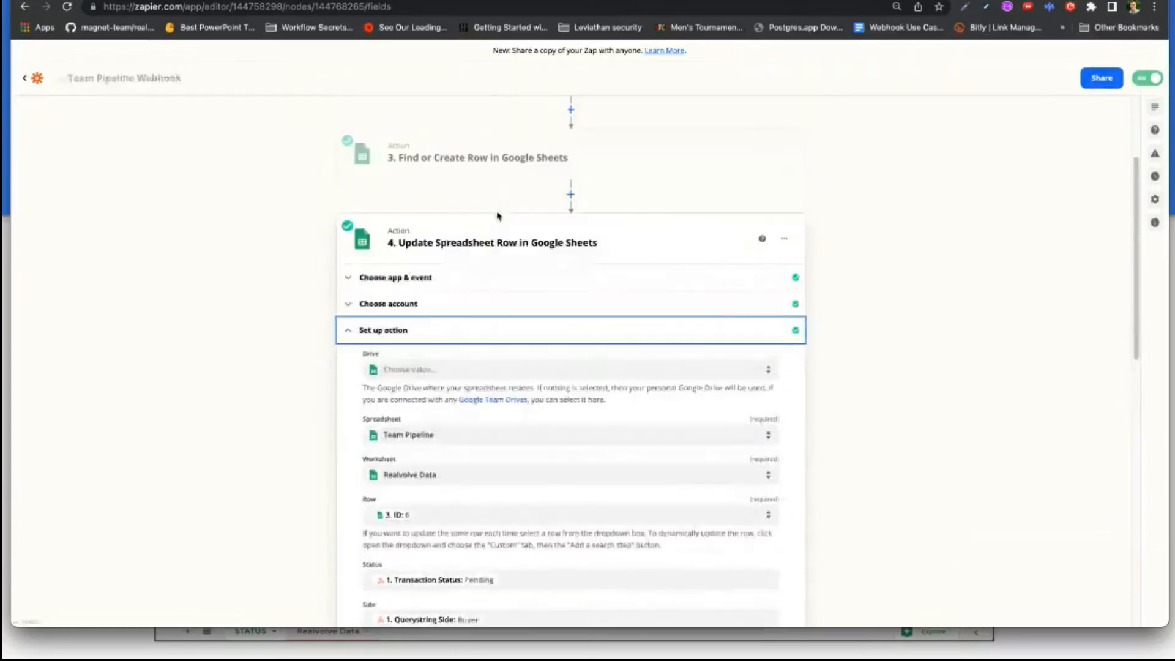
scroll(497, 216, "up", 1)
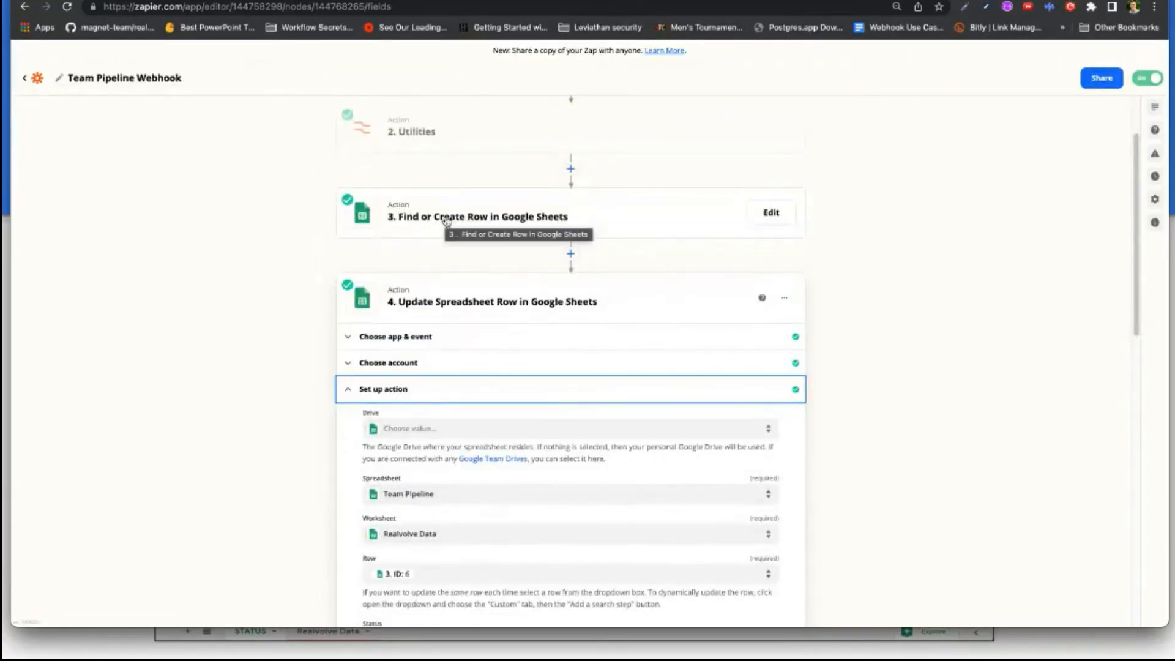
scroll(447, 221, "down", 5)
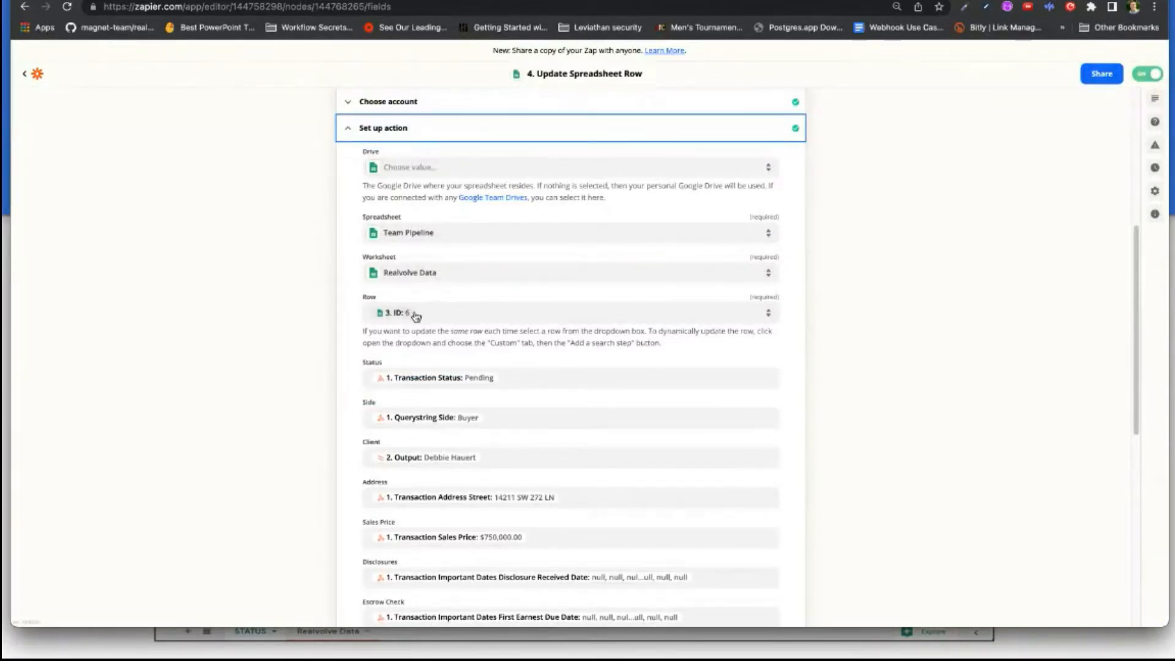
scroll(408, 244, "down", 2)
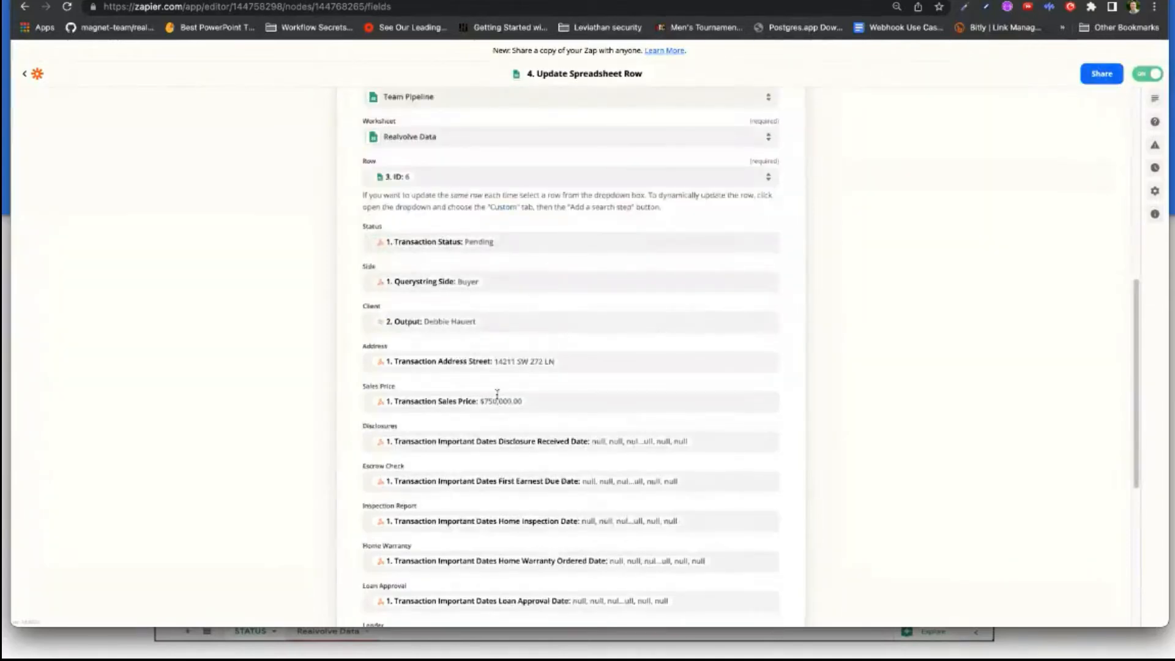
Step: Examine the Update Spreadsheet Row field mappings from the spreadsheet and row settings through Status, the important dates and MLS
scroll(502, 427, "down", 2)
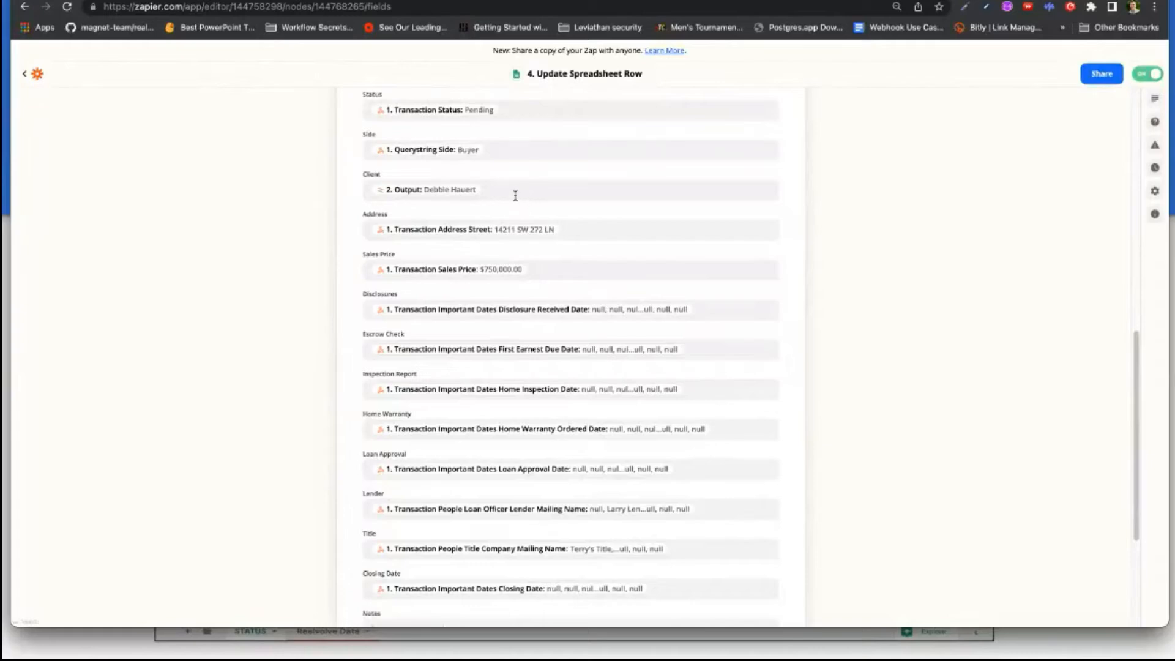
scroll(535, 324, "down", 5)
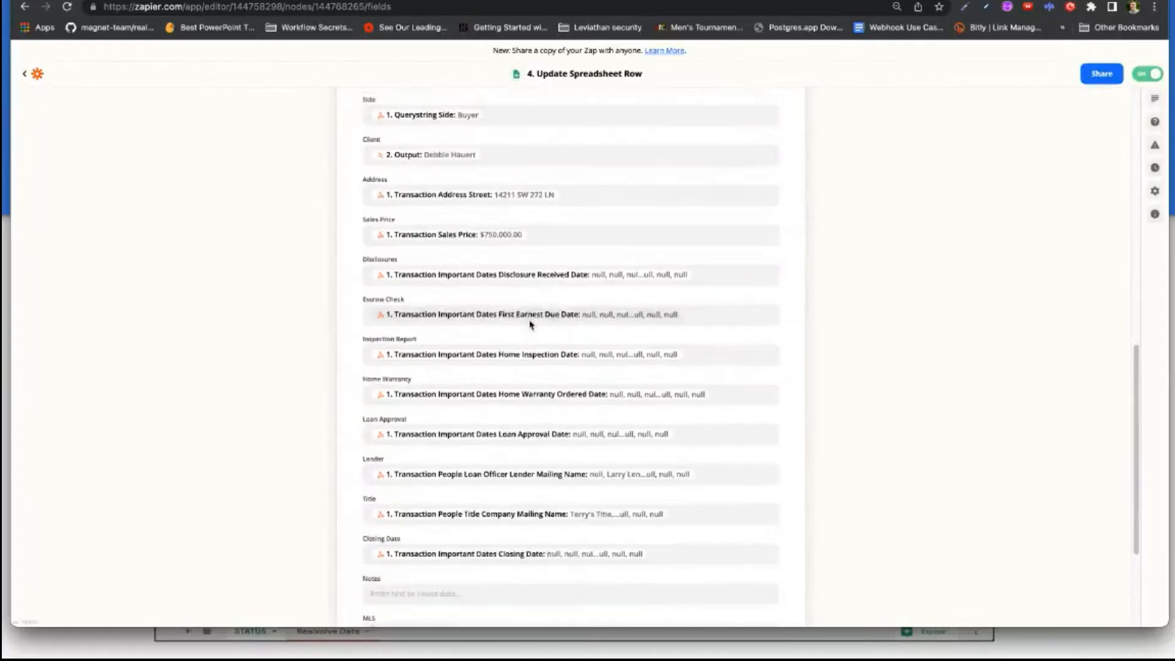
scroll(521, 308, "down", 1)
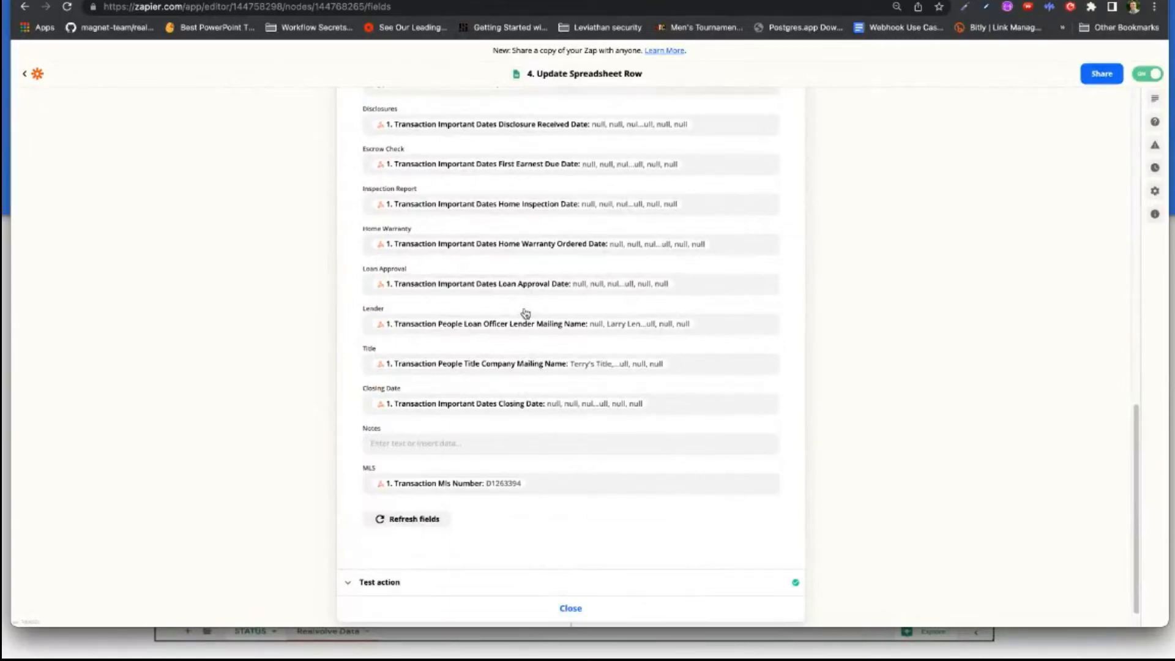
scroll(895, 291, "up", 2)
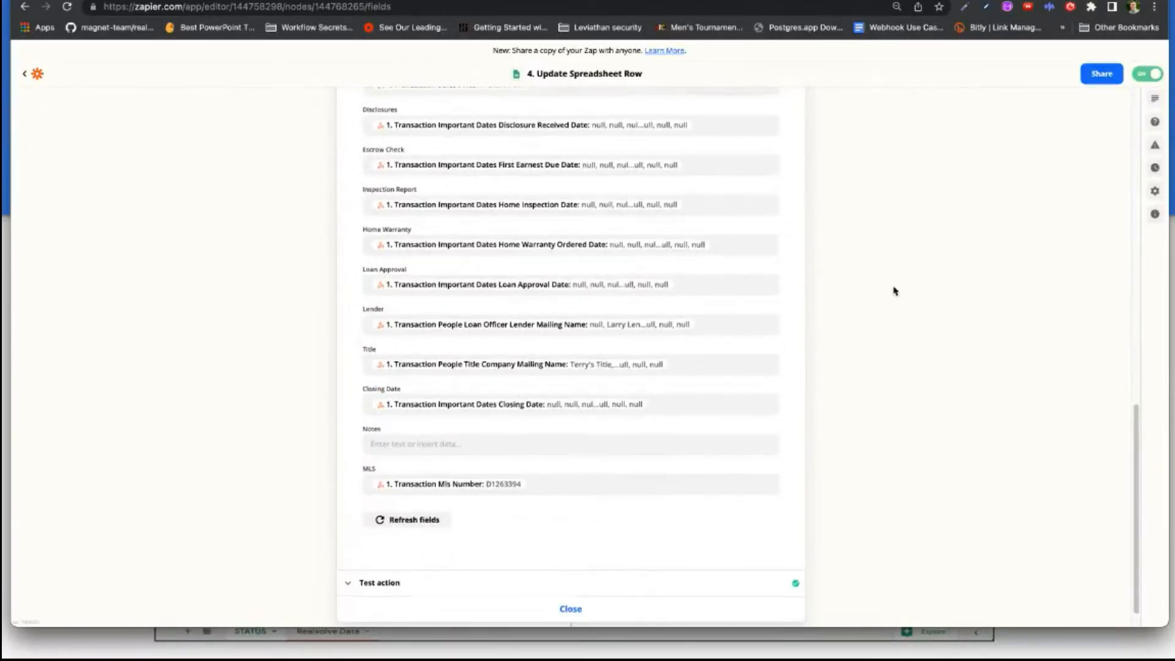
scroll(895, 290, "up", 1)
scroll(893, 289, "up", 2)
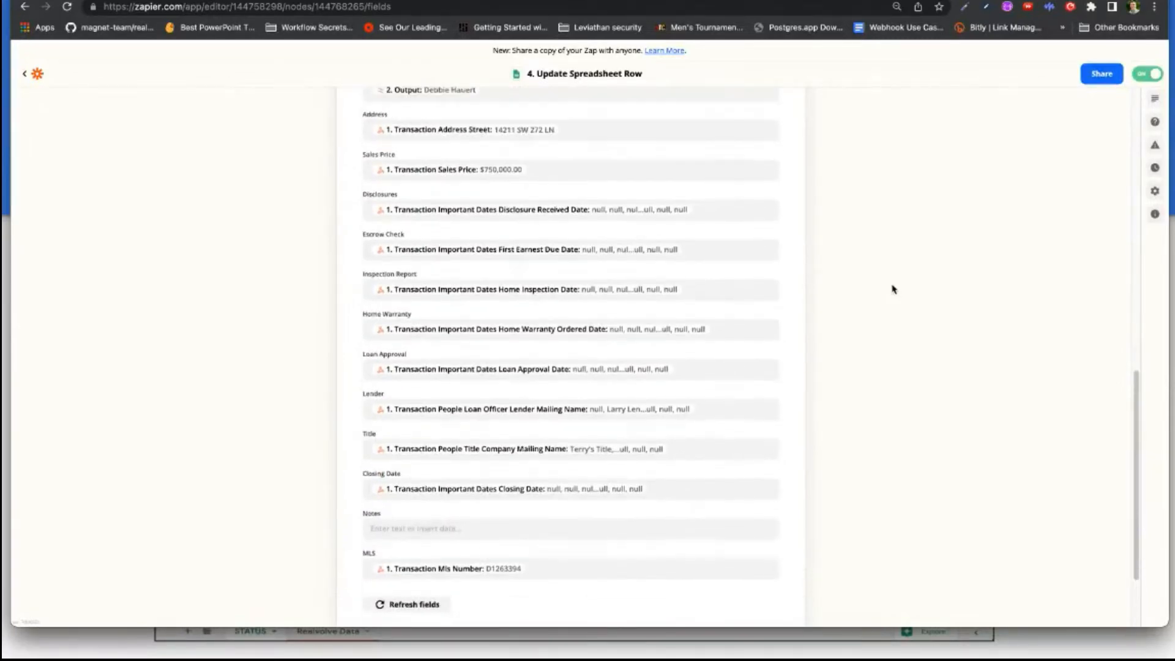
scroll(826, 196, "up", 9)
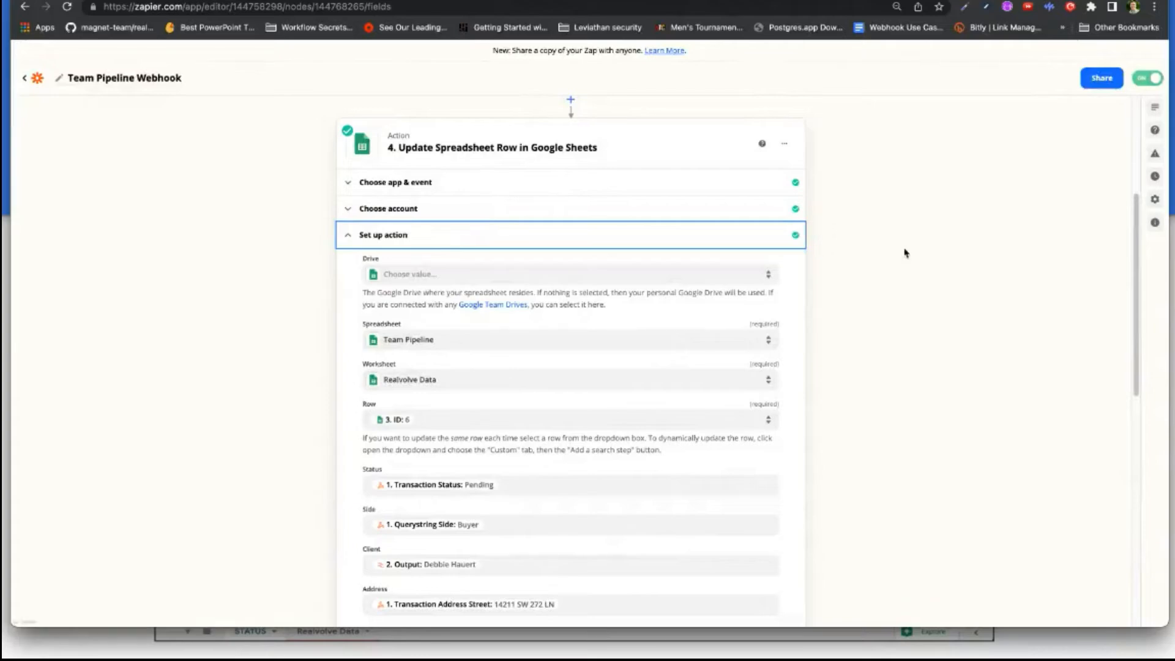
scroll(903, 254, "down", 10)
scroll(901, 255, "down", 1)
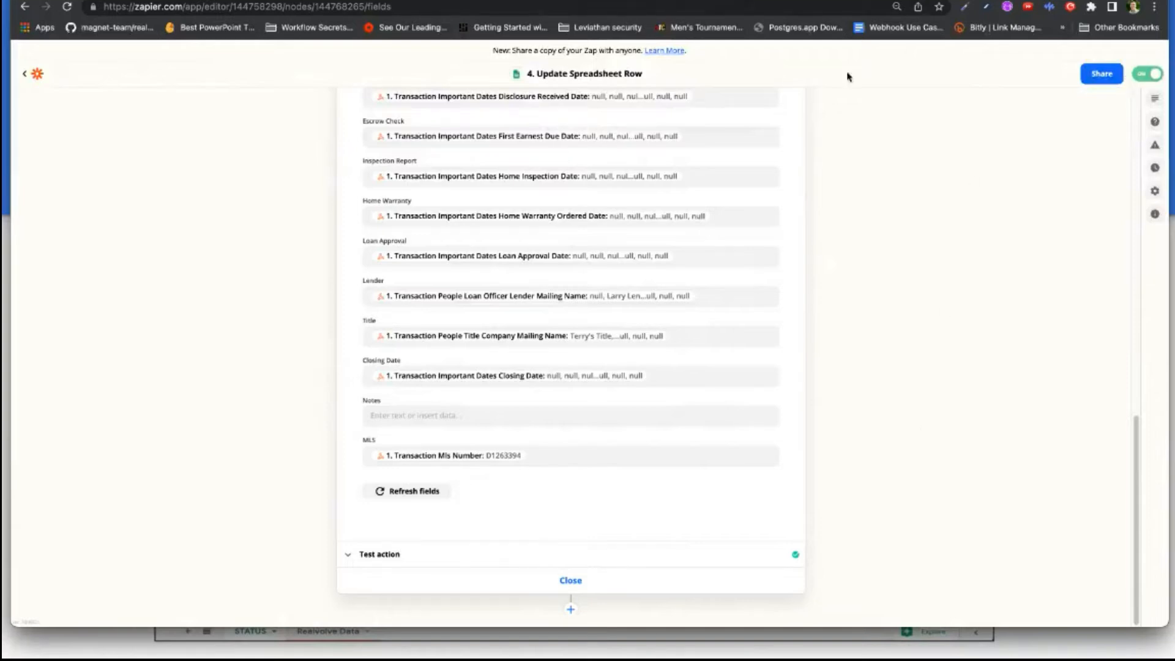
Step: Leave the slide presentation and switch to the Realvolve transaction page in front of the Team Pipeline spreadsheet
key("super+Tab")
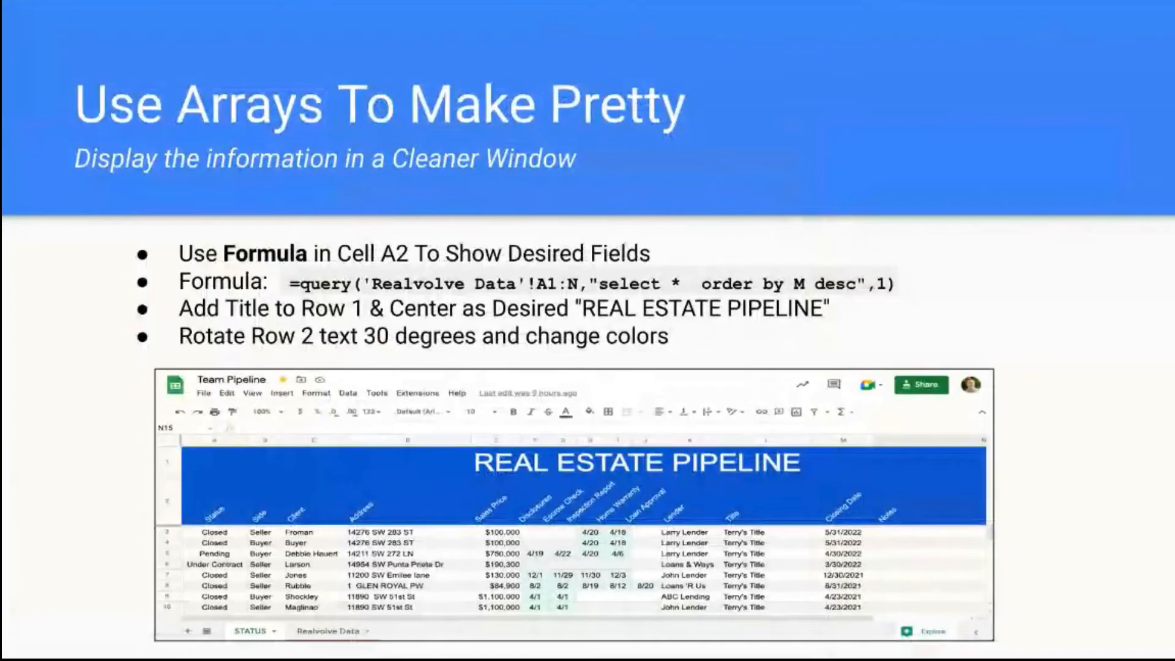
key("super+Tab")
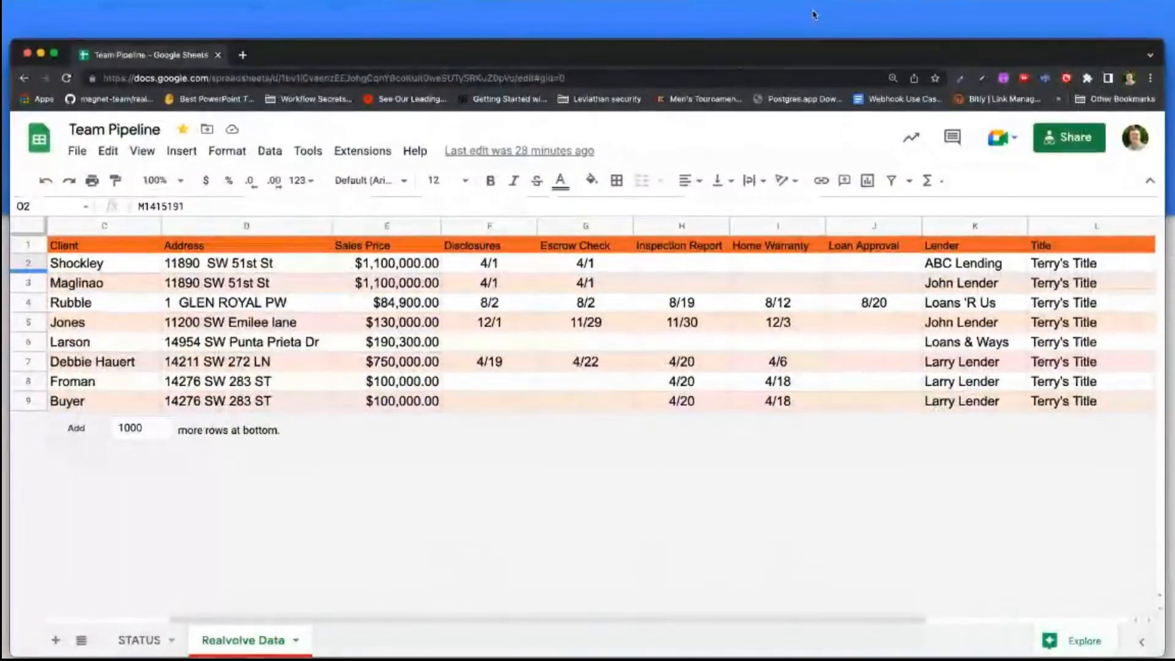
left_click(791, 54)
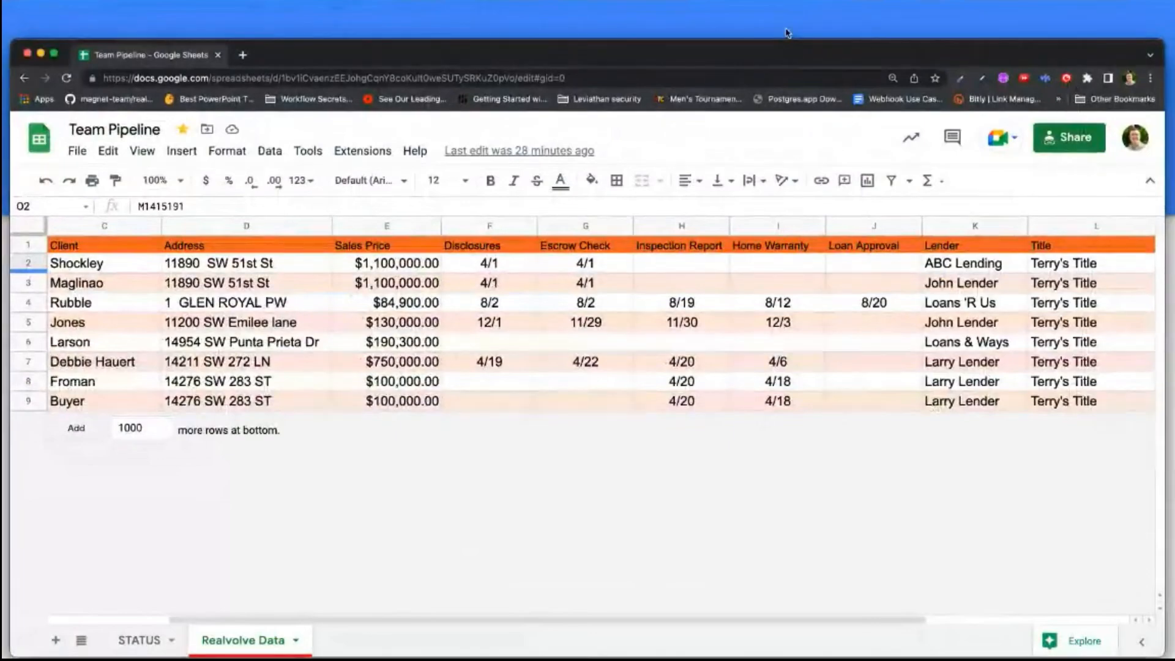
left_click(789, 28)
key("Escape")
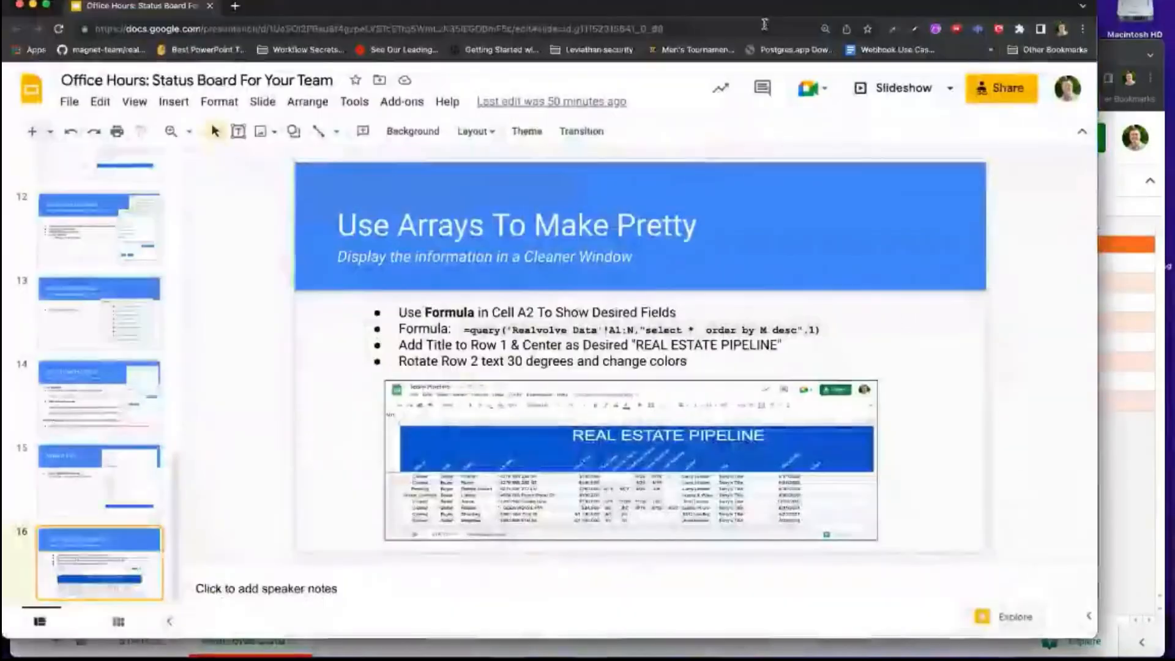
key("super+Tab")
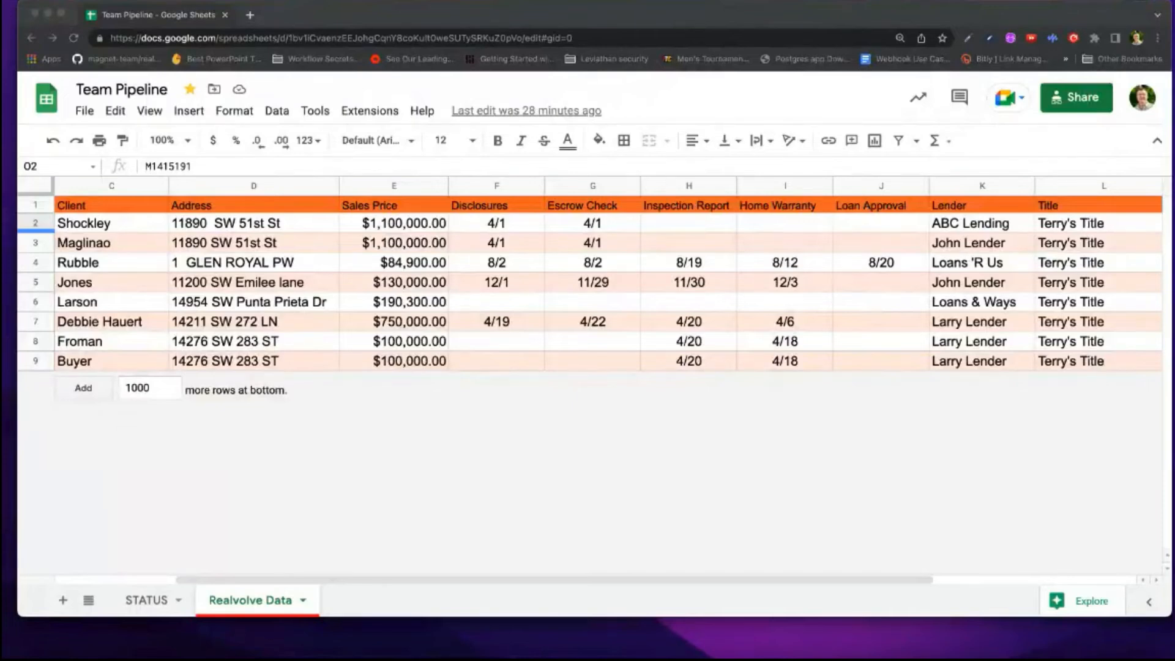
left_click_drag(1174, 159, 555, 60)
left_click(179, 60)
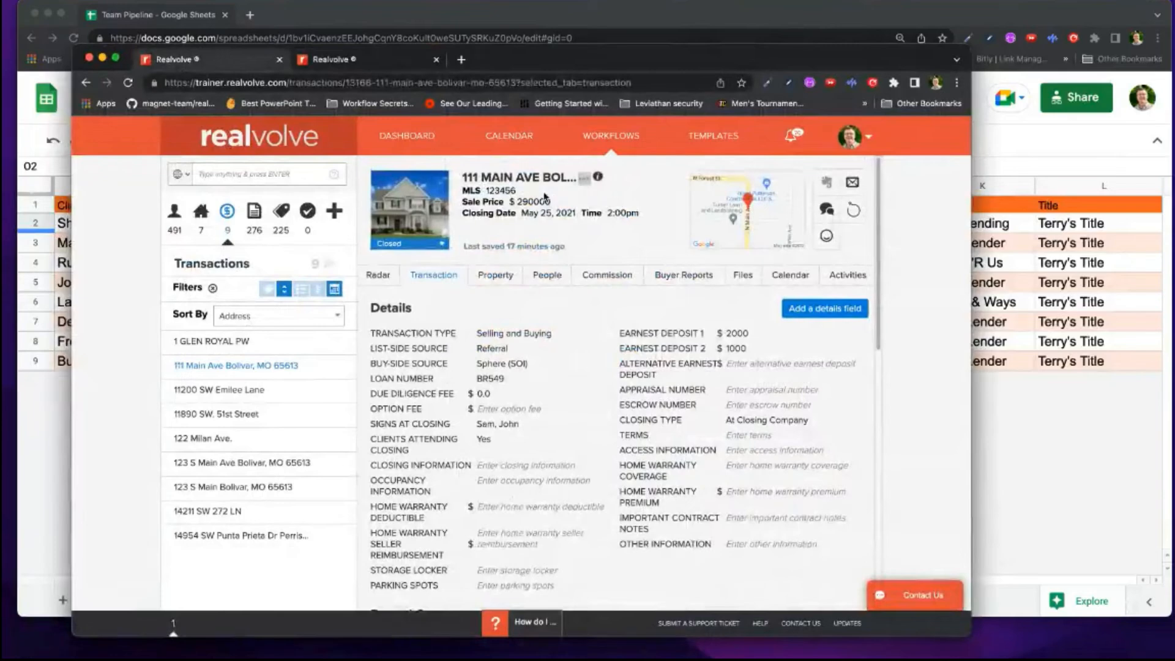
left_click(379, 276)
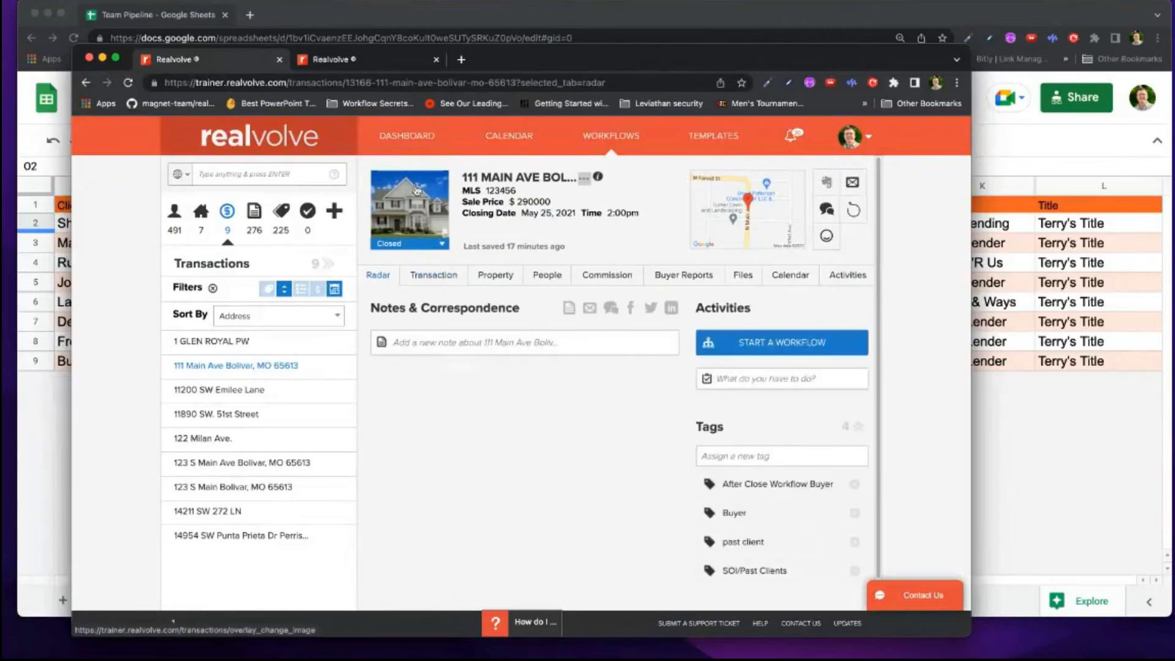
left_click(781, 348)
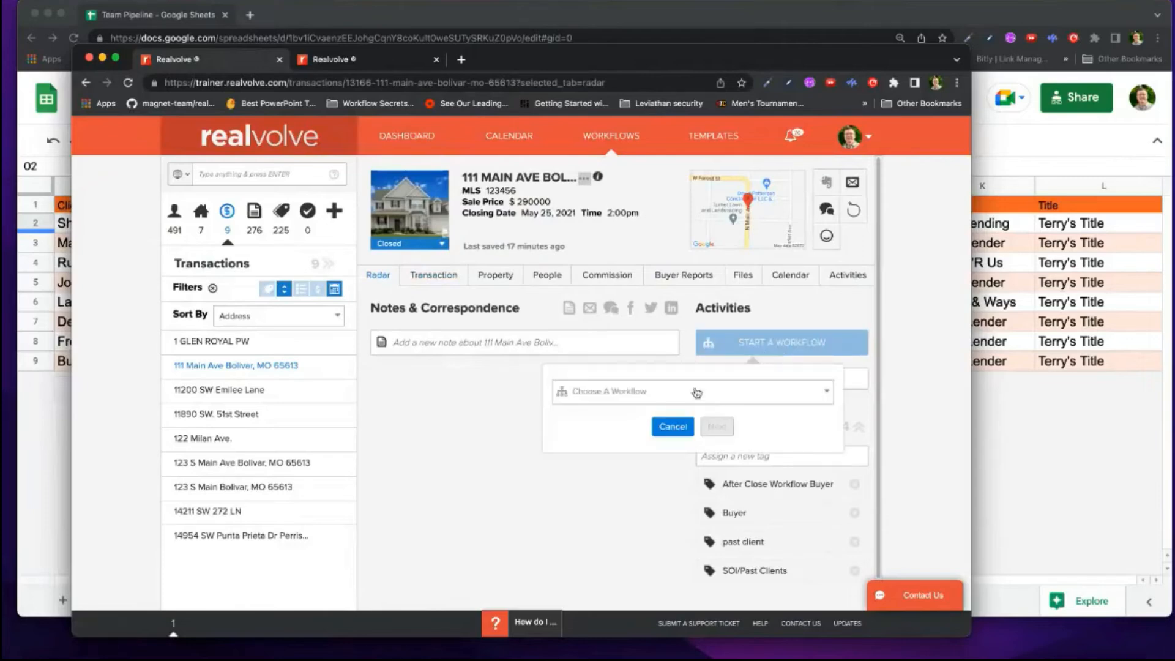
left_click(442, 278)
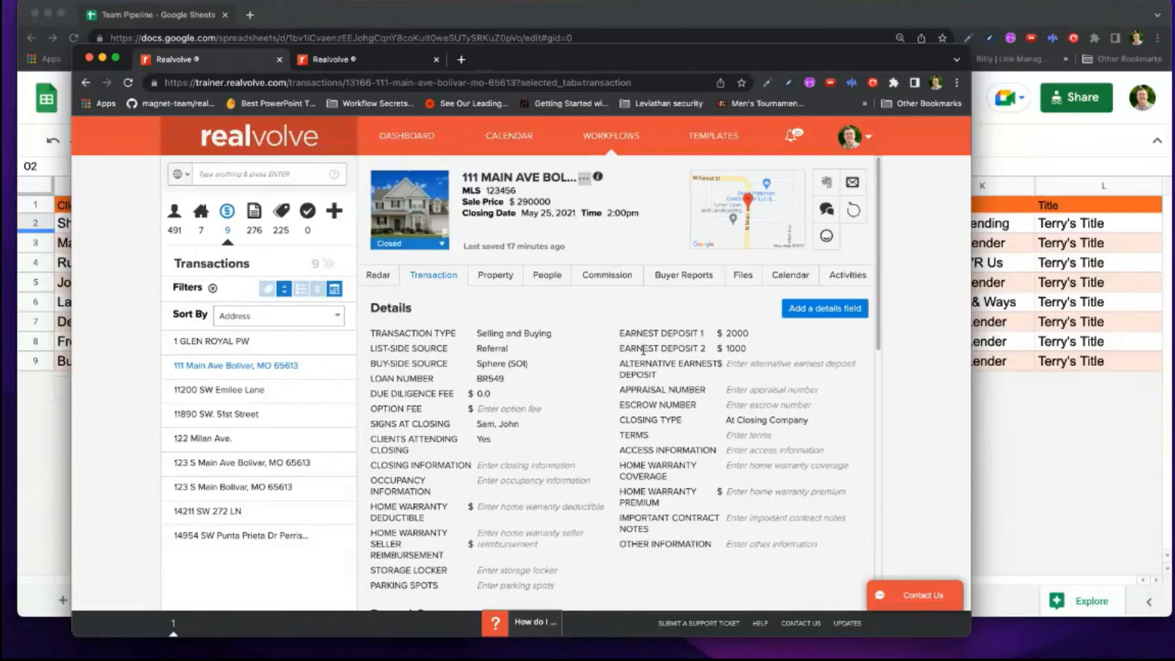
Step: Begin a new workflow from the transaction's Radar view and choose Team Pipeline Update - Seller
left_click(392, 279)
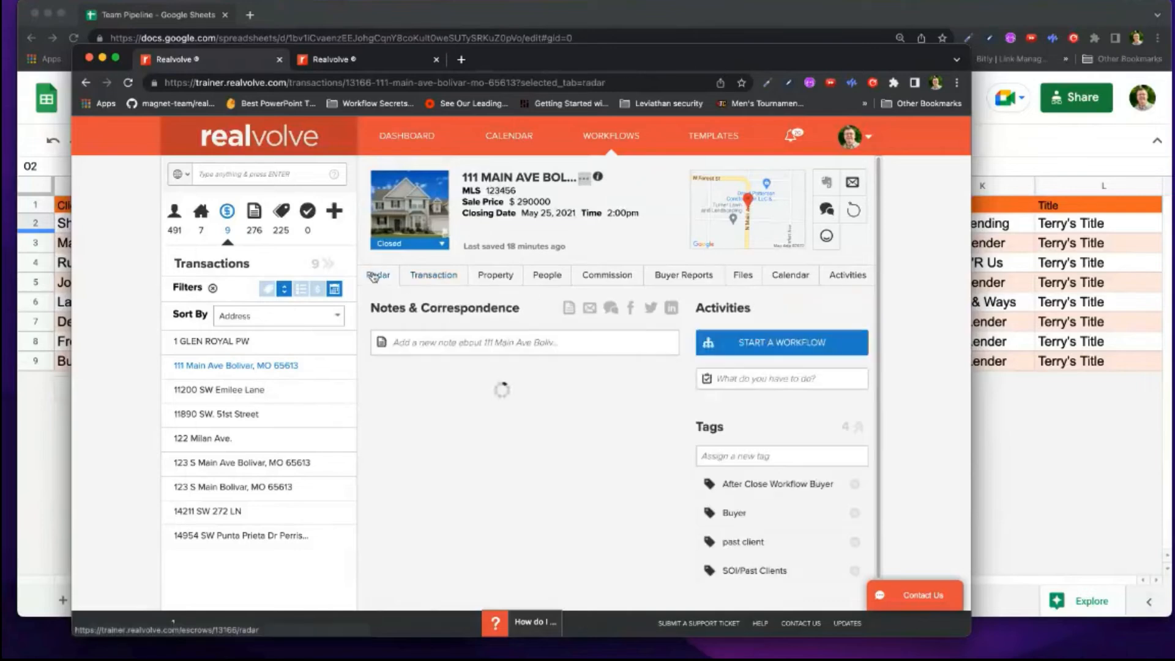
left_click(733, 341)
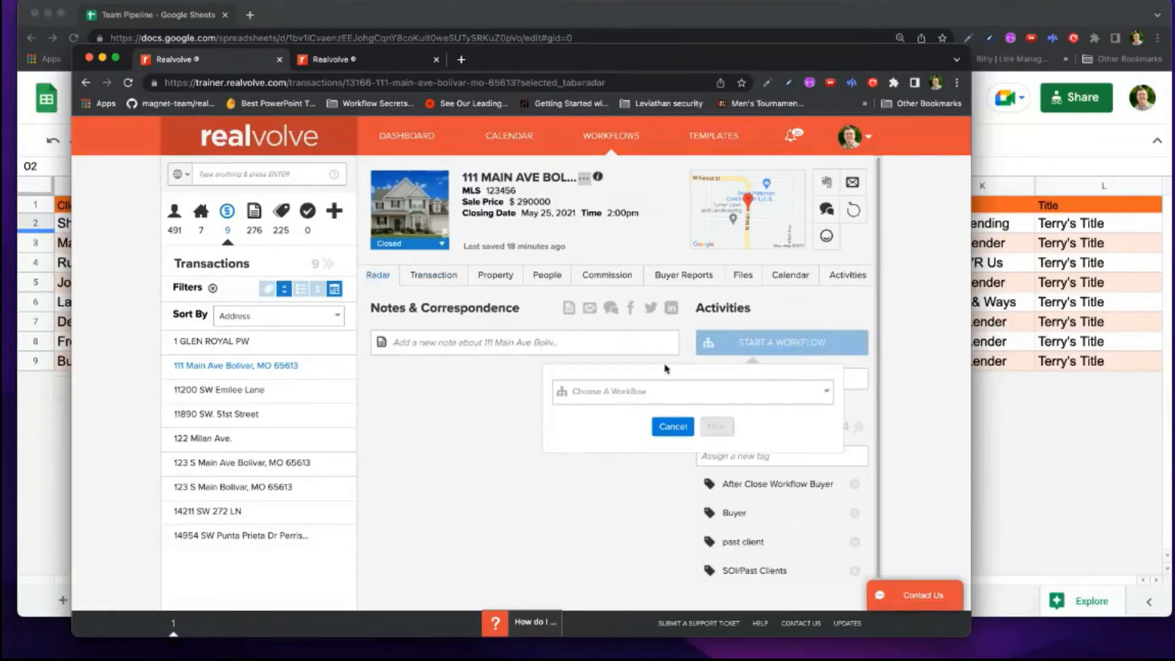
left_click(639, 396)
type("pip")
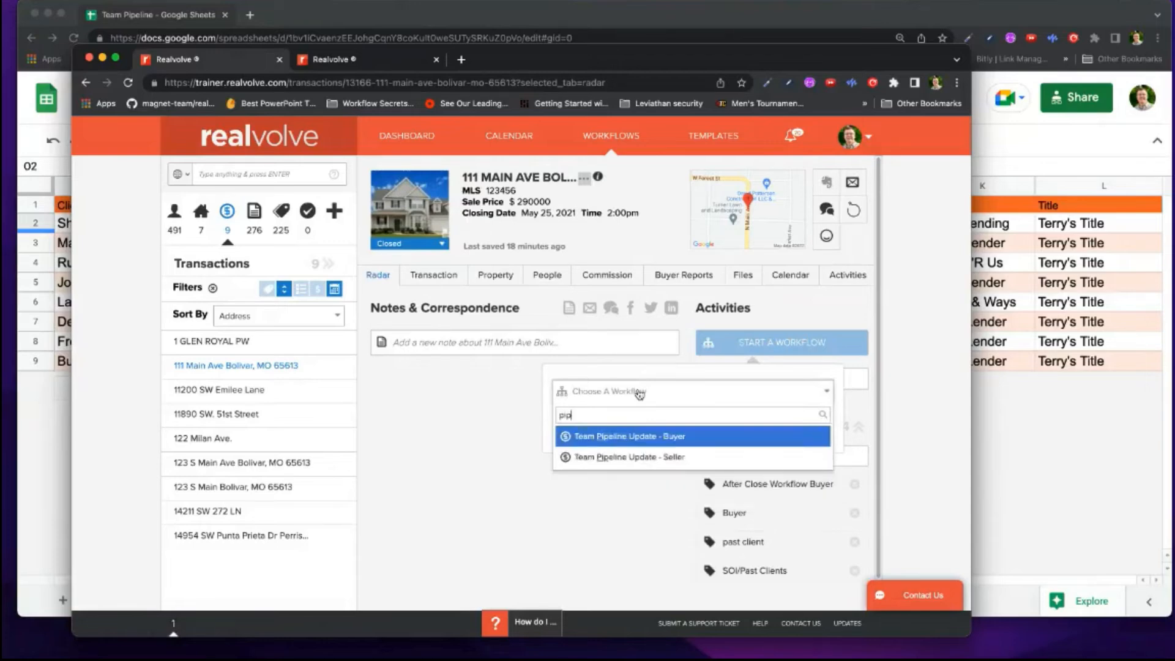
left_click(703, 456)
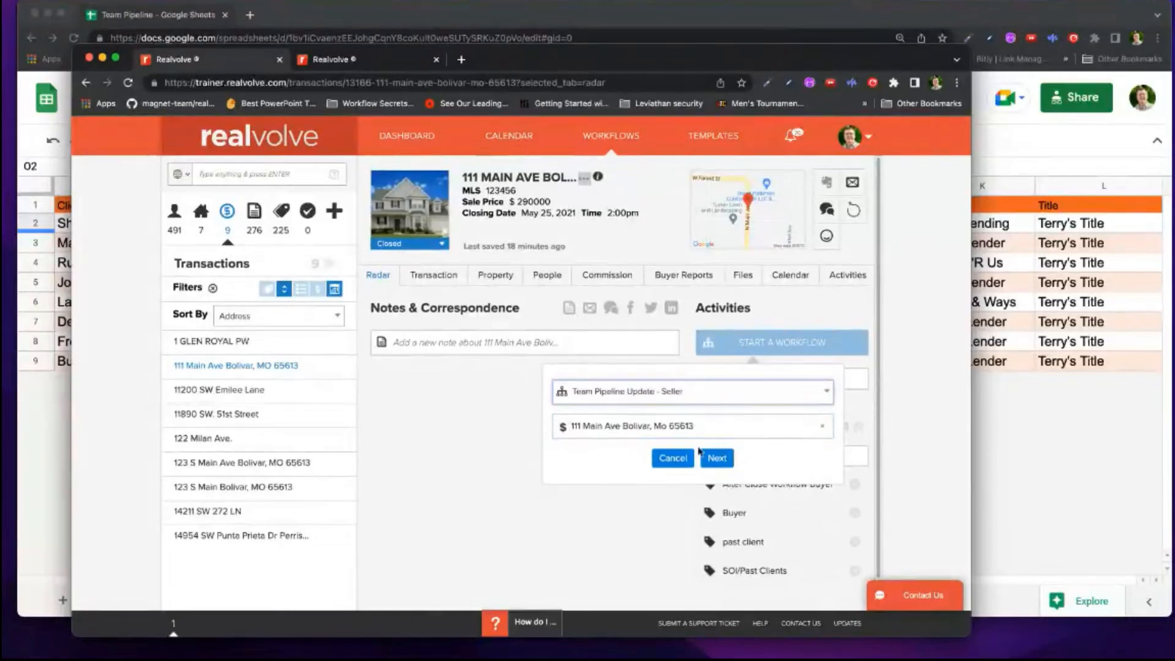
Step: Launch the seller workflow with all of its General activities kept and the proposed milestone and activity dates accepted
left_click(718, 460)
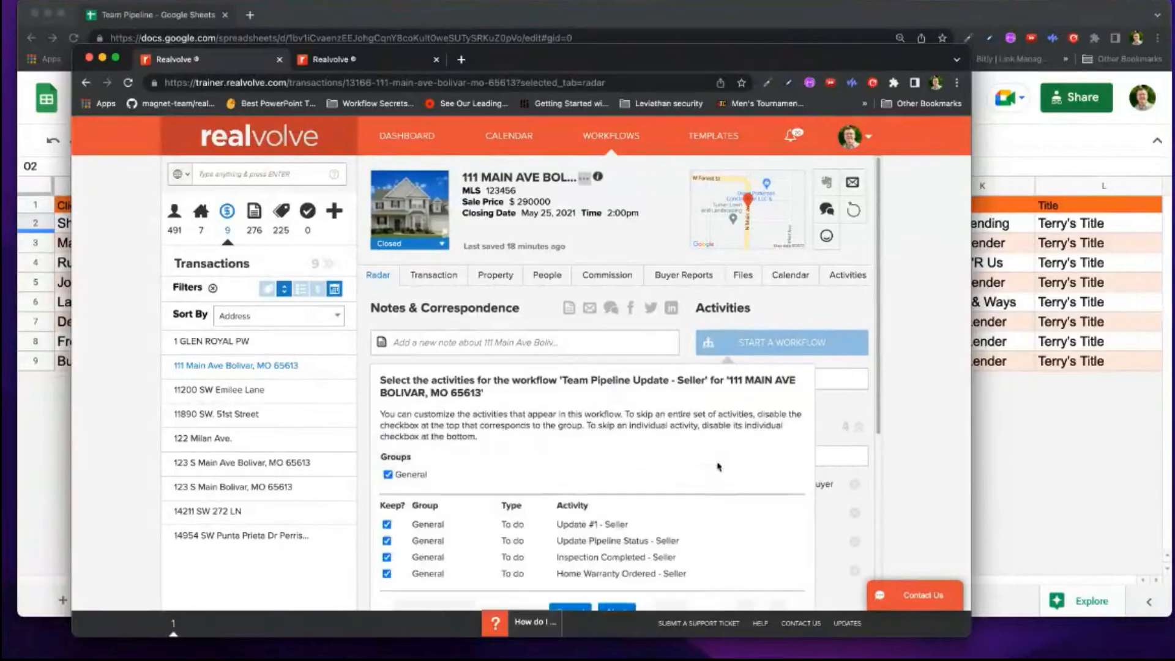
scroll(565, 469, "down", 5)
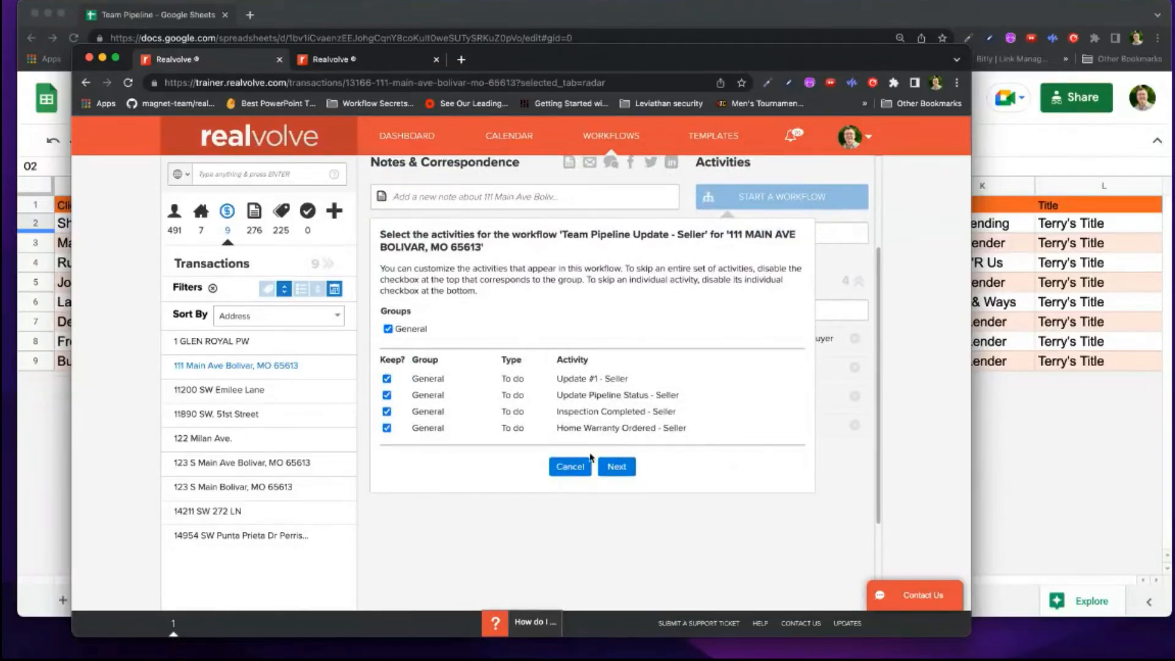
left_click(621, 469)
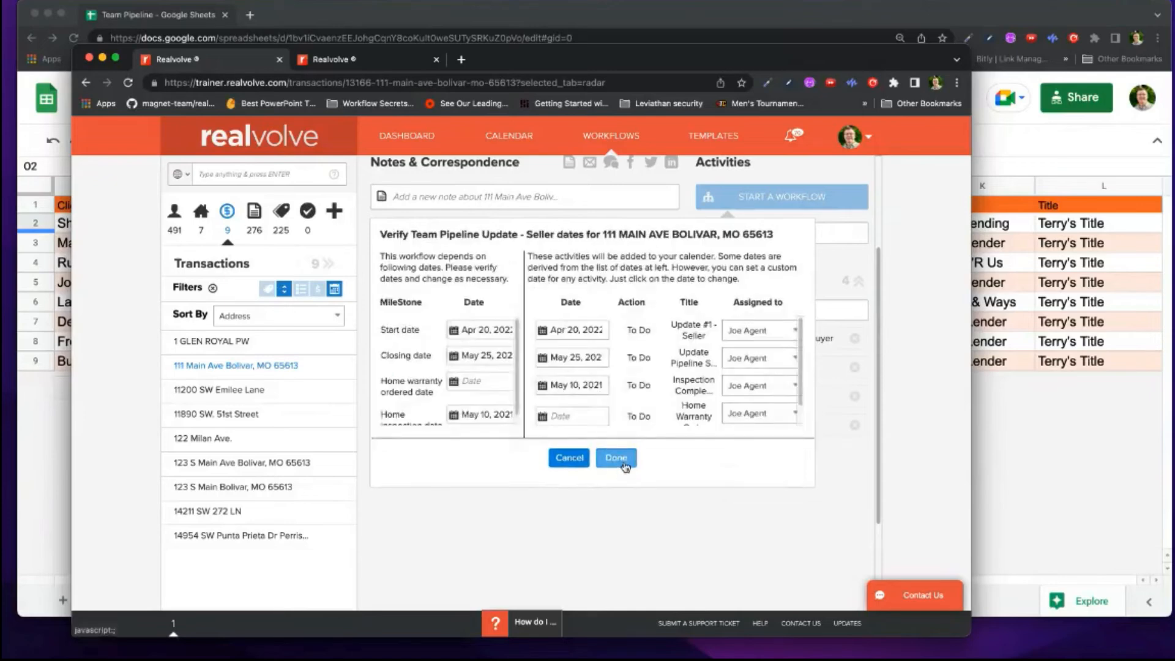
left_click(617, 459)
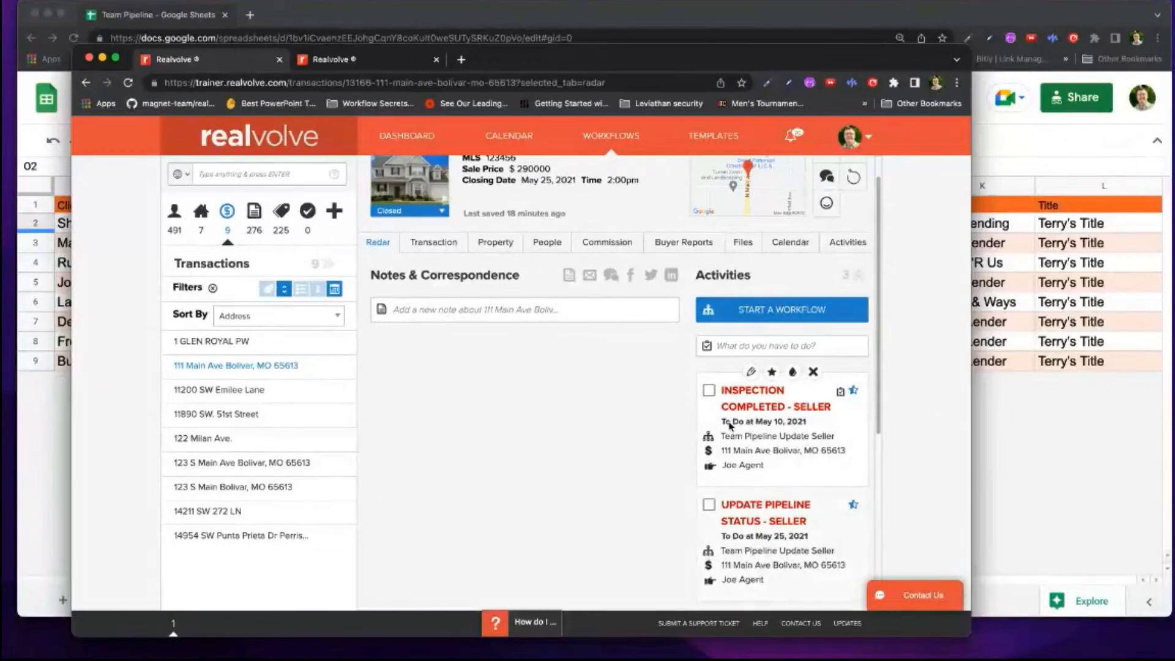
Step: Show the transaction's incomplete activities and open the checklist of Update #1 - Seller
scroll(729, 427, "down", 5)
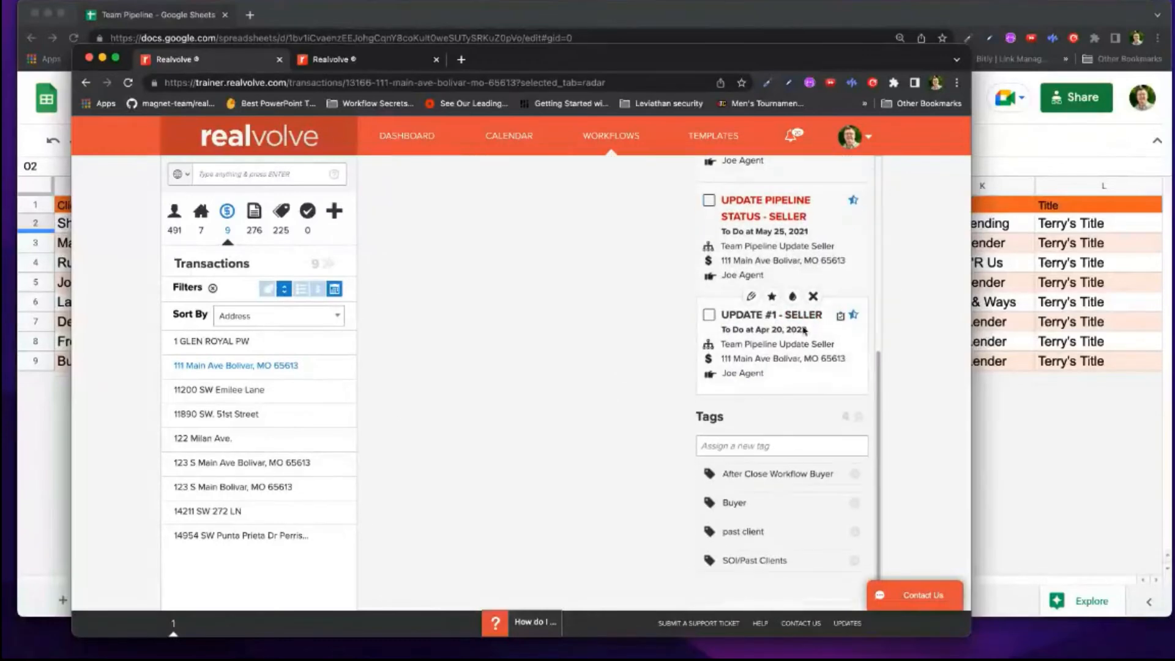
left_click(711, 317)
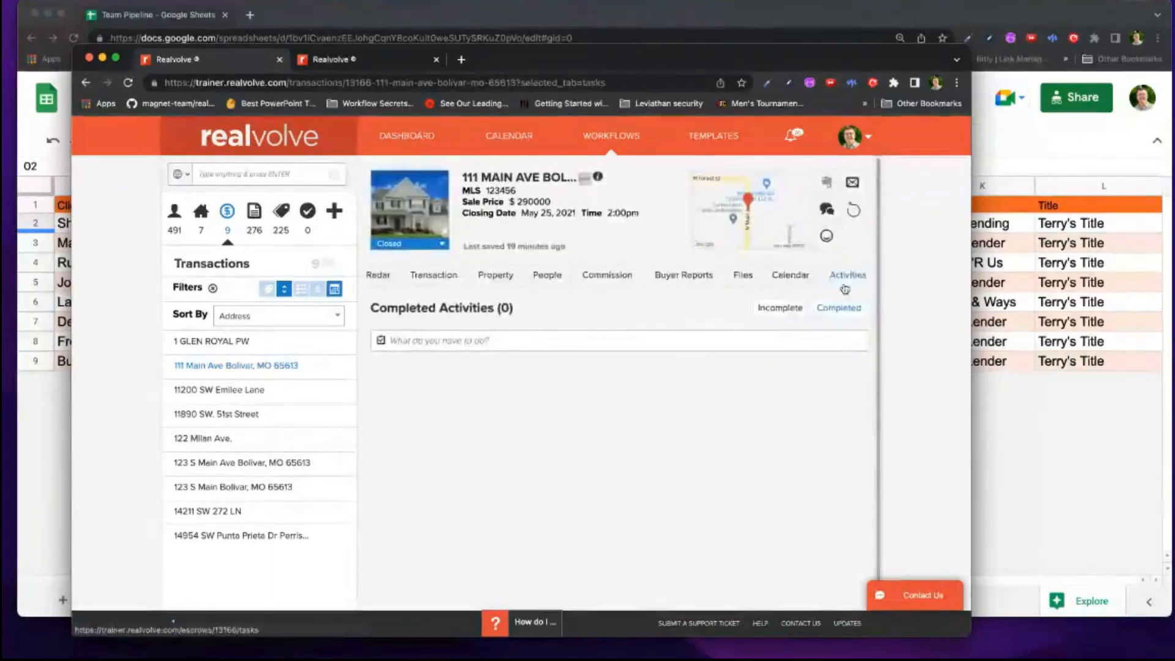
left_click(783, 309)
scroll(666, 424, "down", 3)
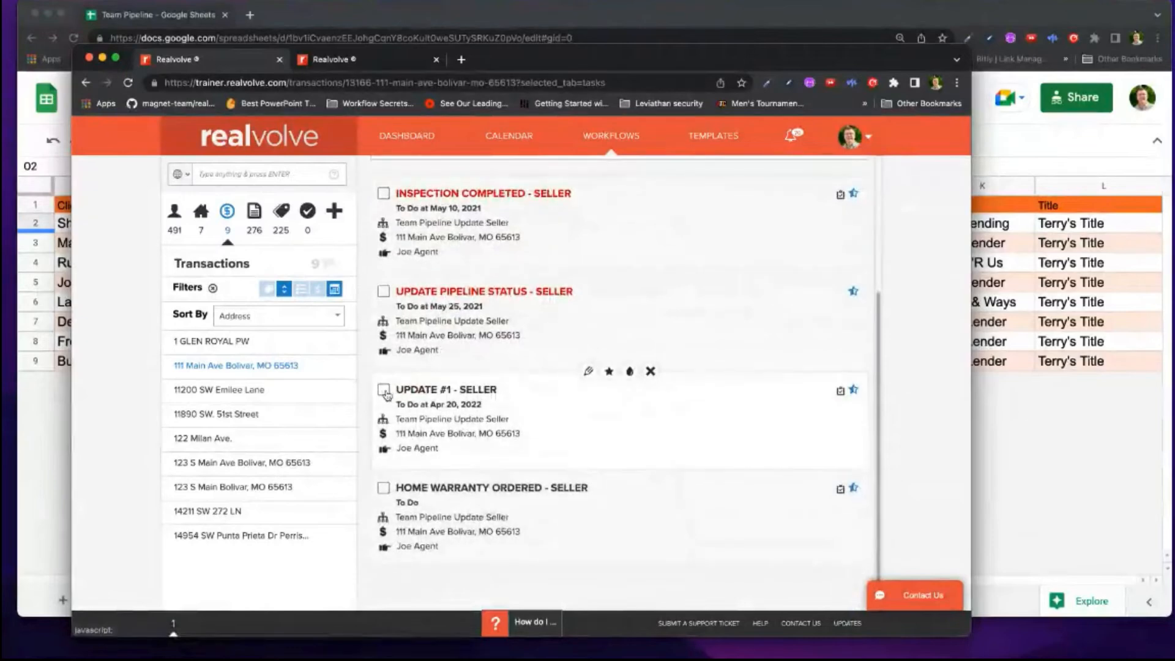
left_click(383, 390)
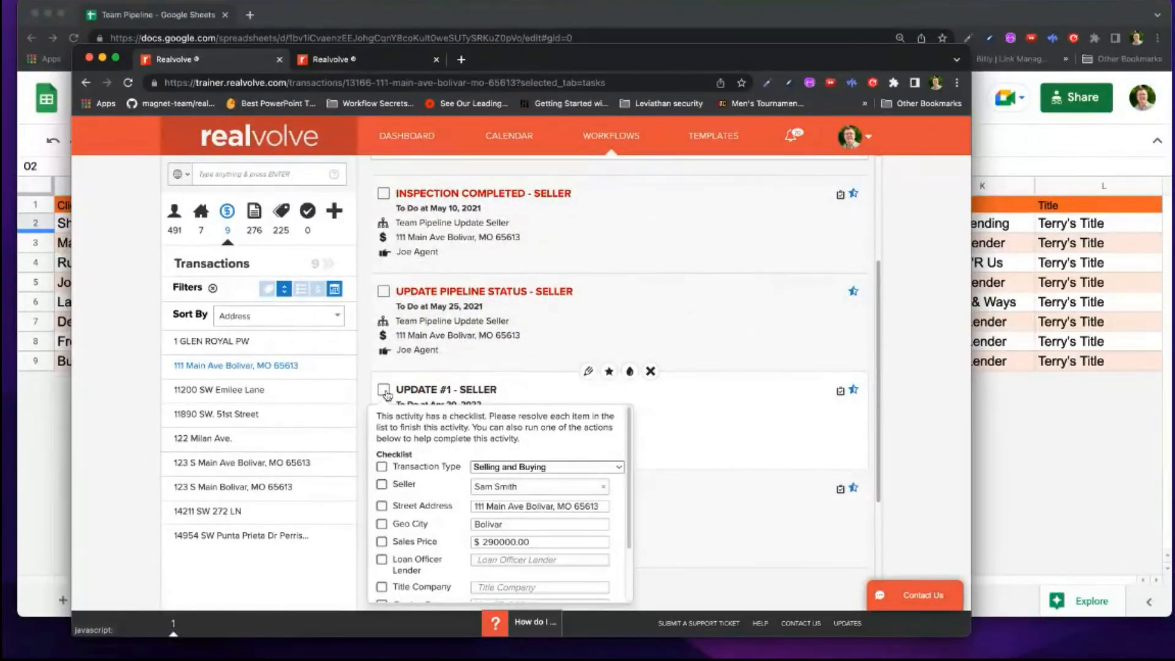
Step: Review the Update #1 - Seller checklist fields against the workflow template's checklist and its Update Spreadsheet webhook action
scroll(570, 301, "down", 3)
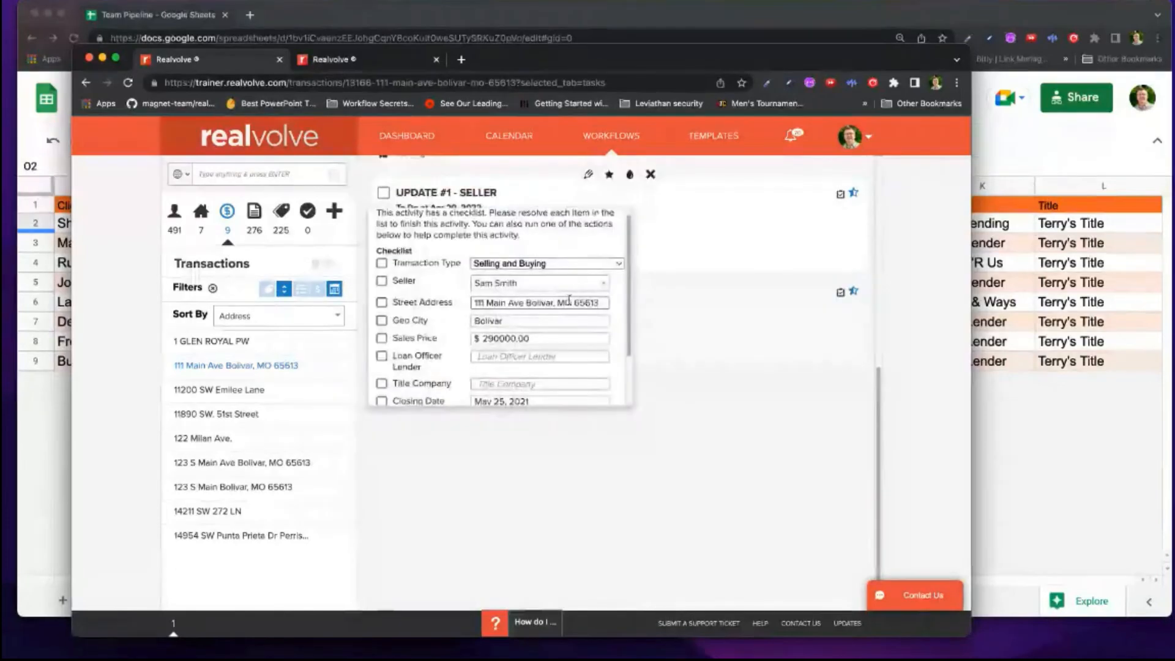
scroll(570, 301, "down", 2)
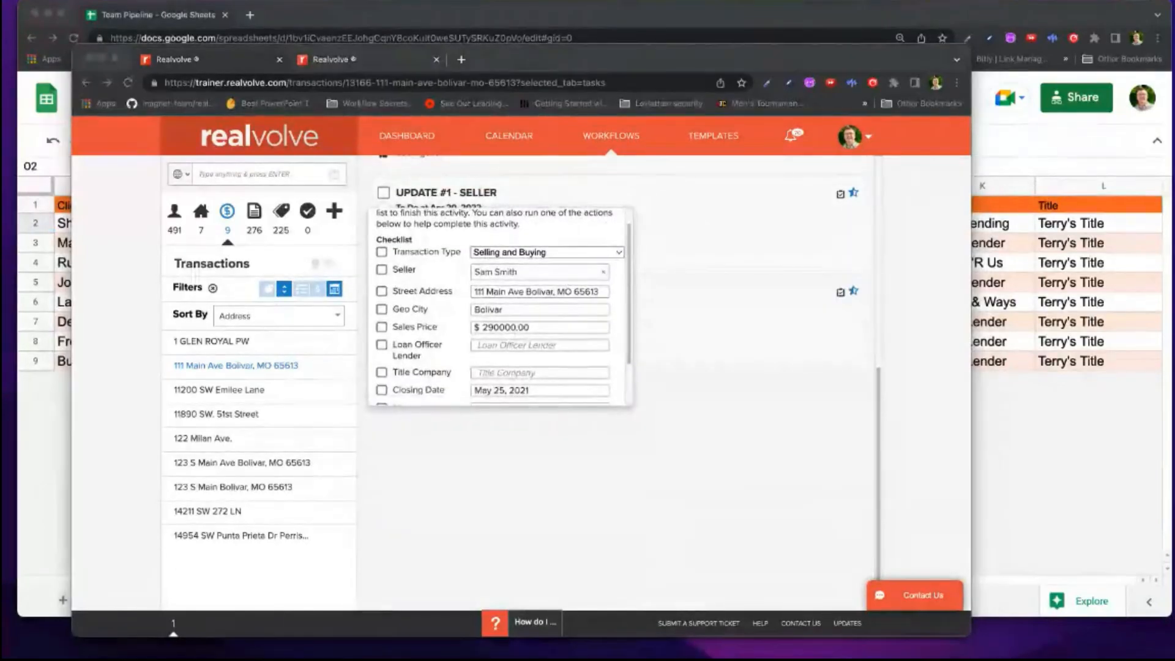
left_click(334, 60)
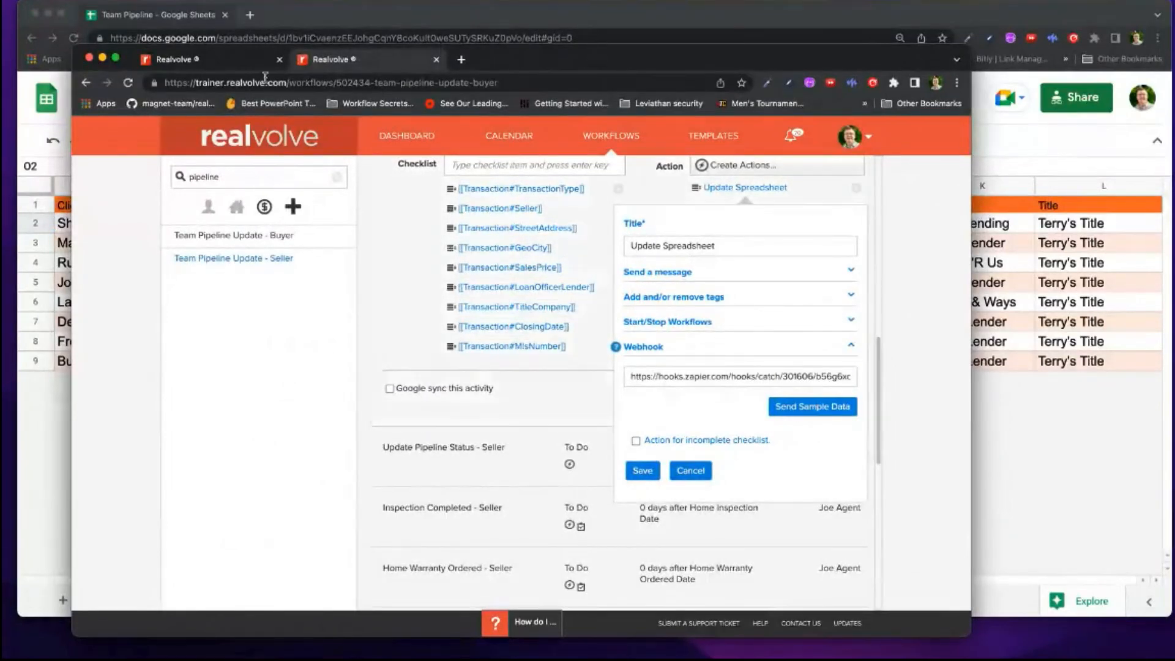
left_click(245, 60)
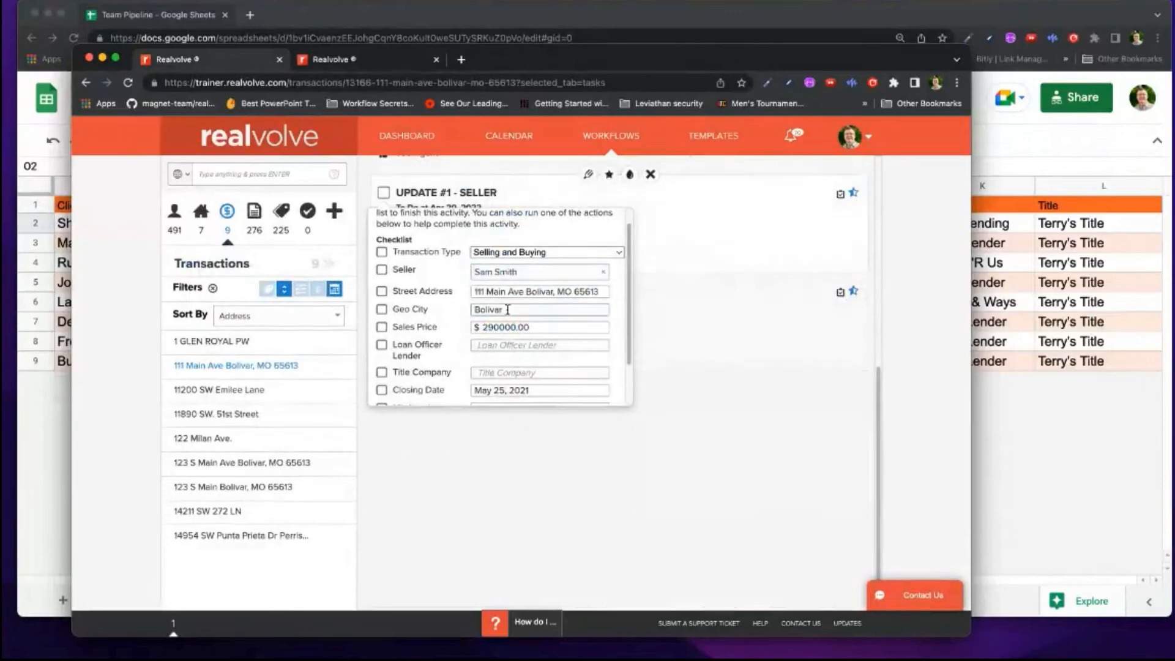
left_click_drag(630, 310, 637, 288)
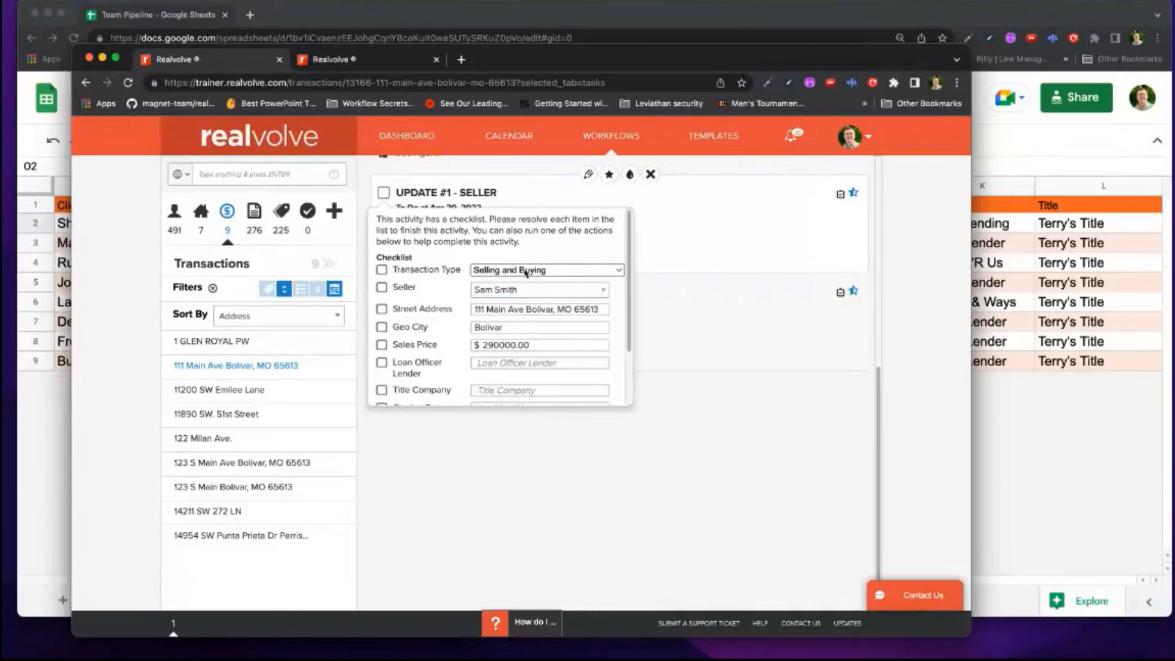
Step: Mark Transaction Type, Seller, Street Address, Geo City and Sales Price as resolved in the Update #1 - Seller checklist
left_click(381, 270)
left_click(382, 288)
left_click(382, 328)
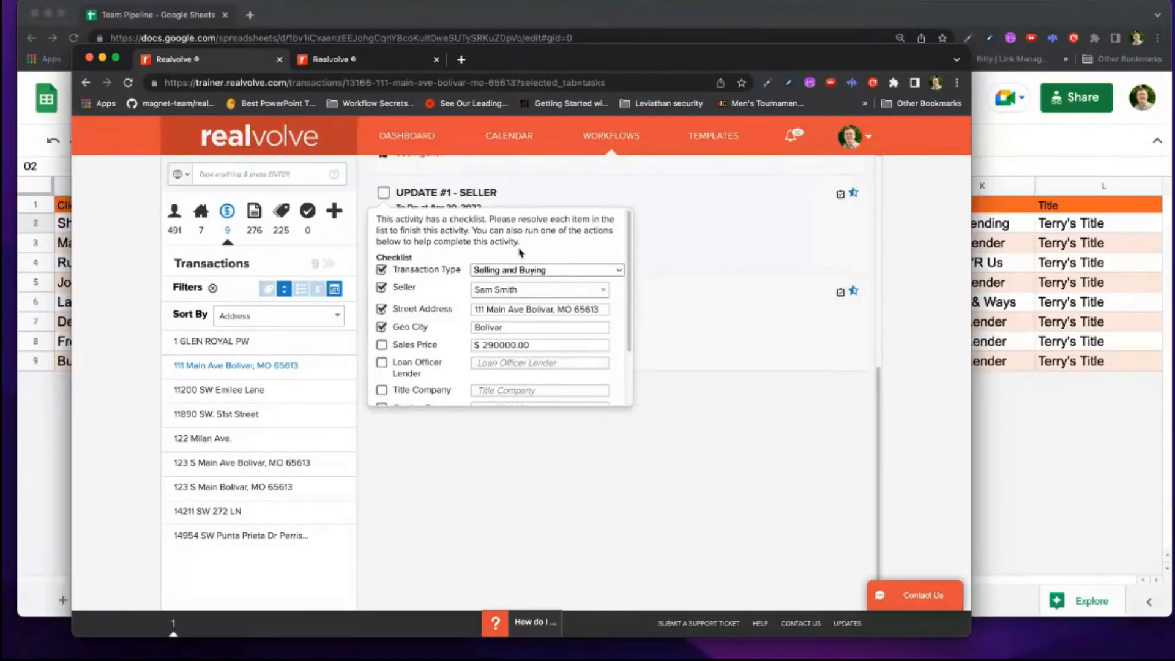
left_click(398, 348)
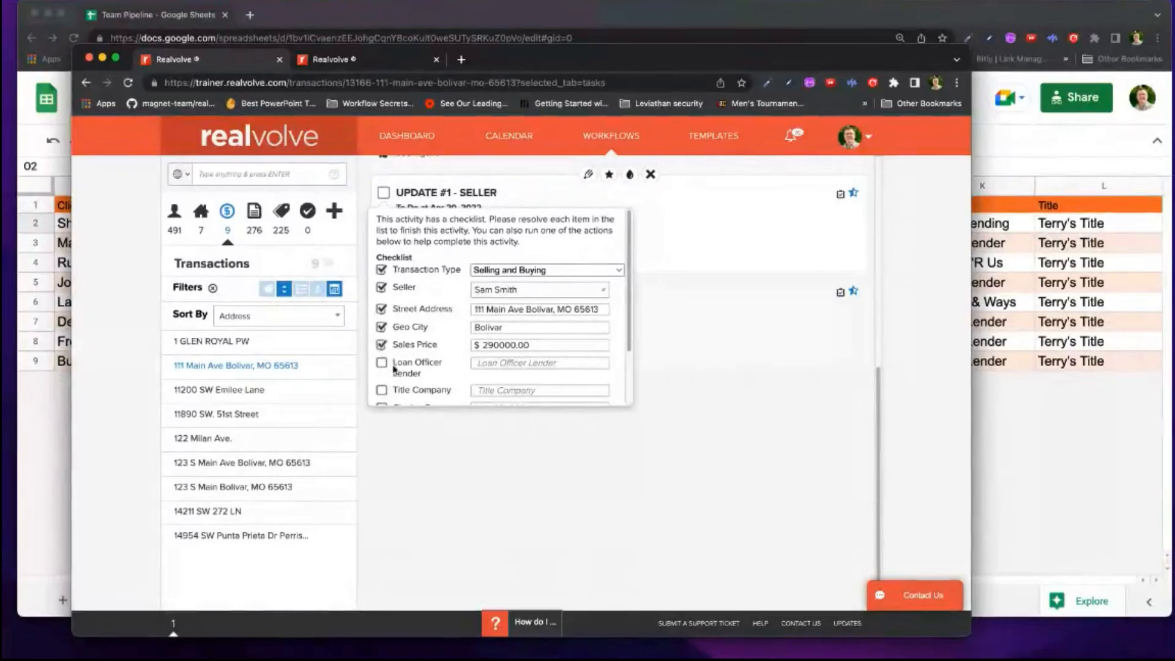
Step: Assign the second contact matching "lend" as Loan Officer Lender and Terry's Title as Title Company, and mark both items resolved
left_click(503, 364)
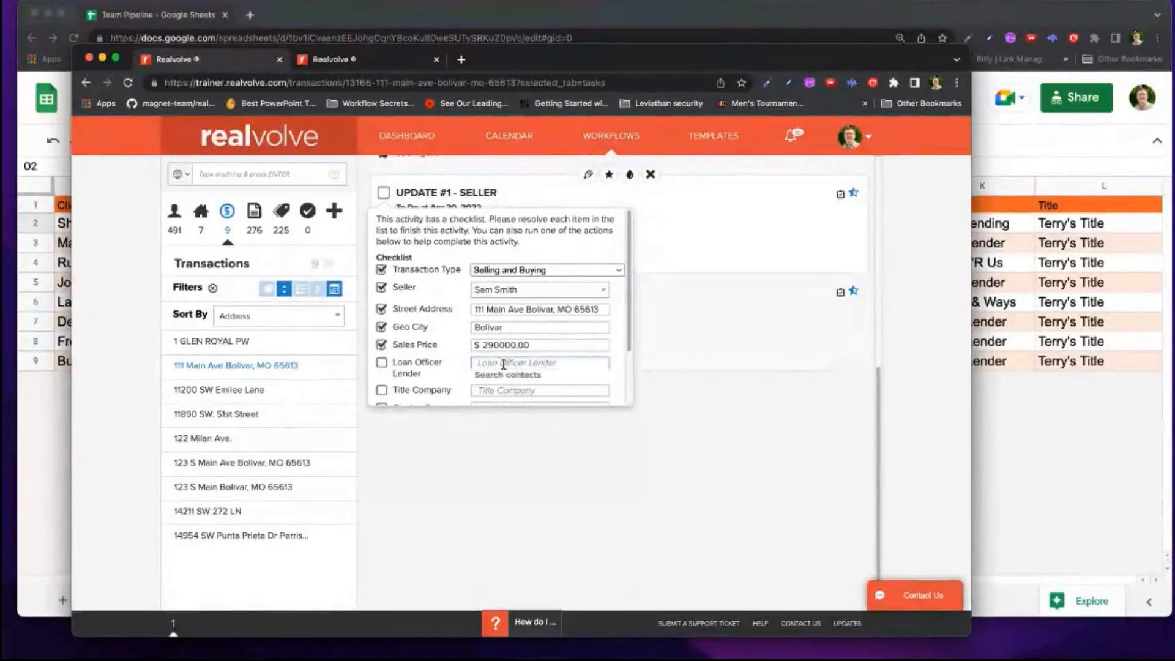
type("lend")
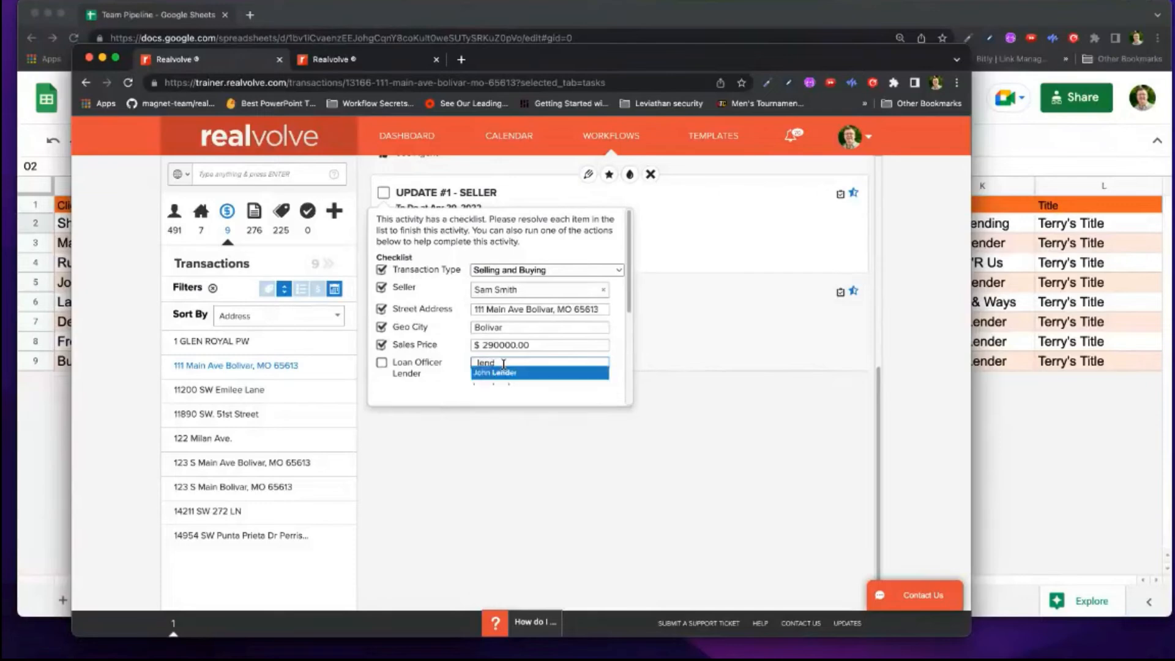
left_click(503, 385)
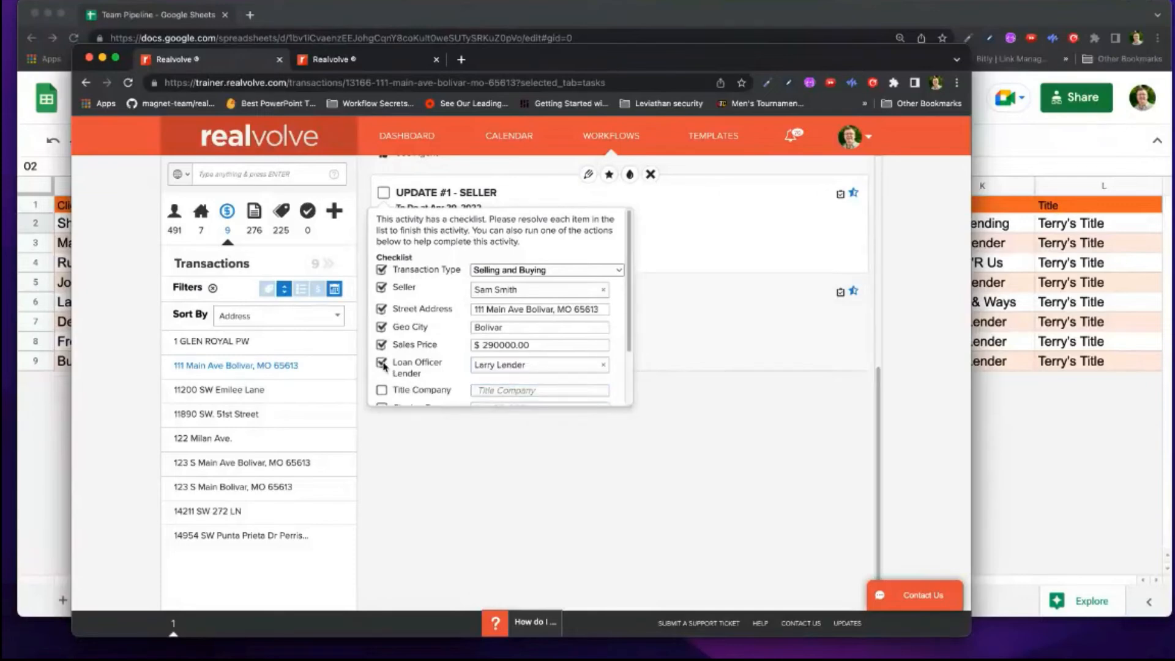
scroll(439, 368, "down", 2)
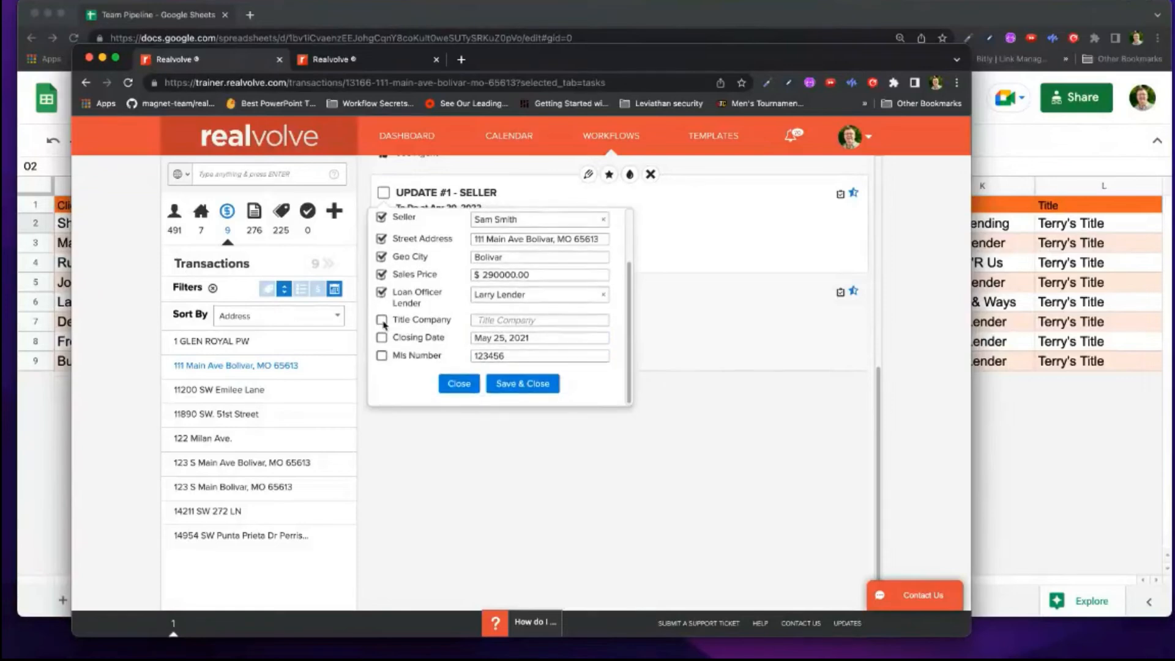
left_click(517, 319)
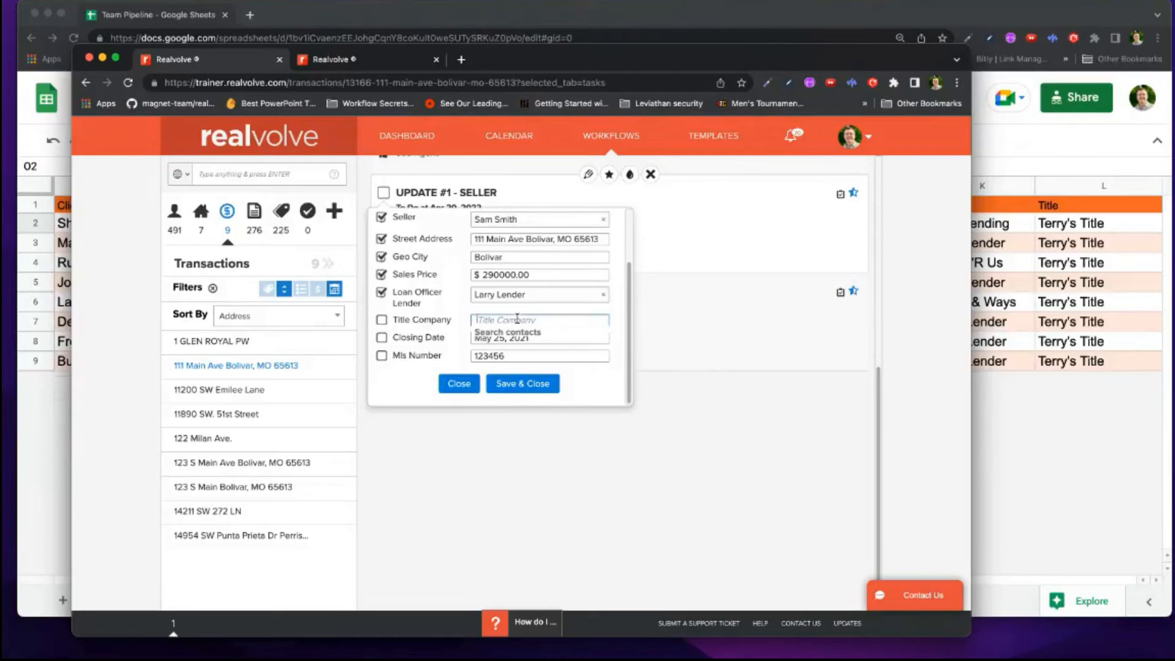
type("tit")
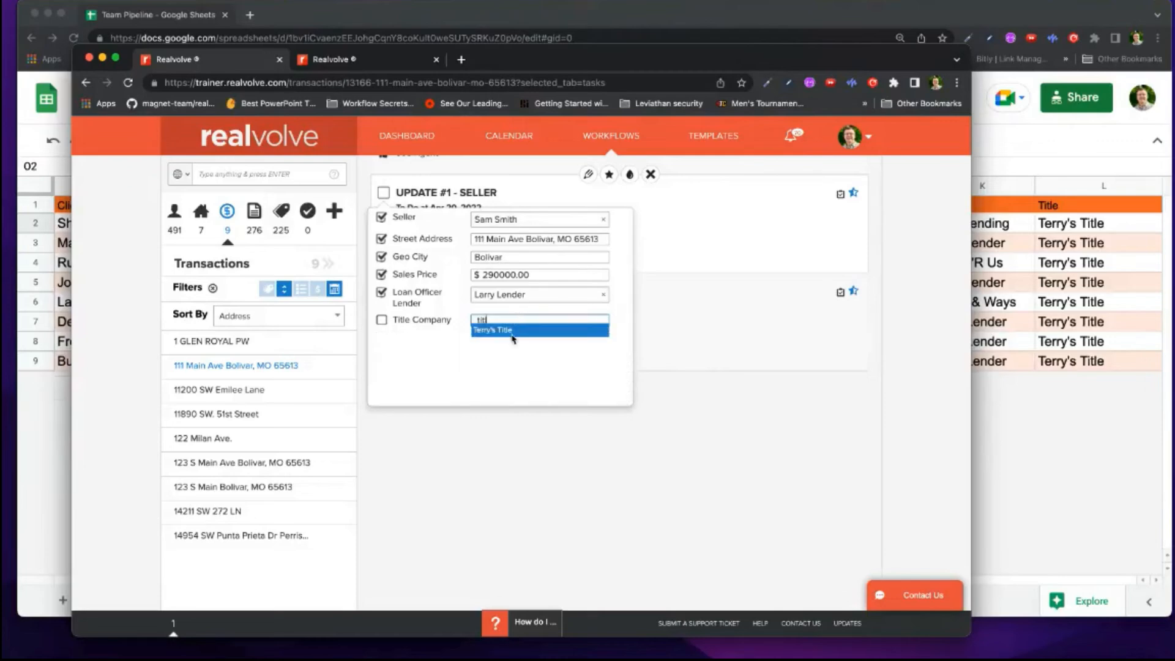
left_click(511, 331)
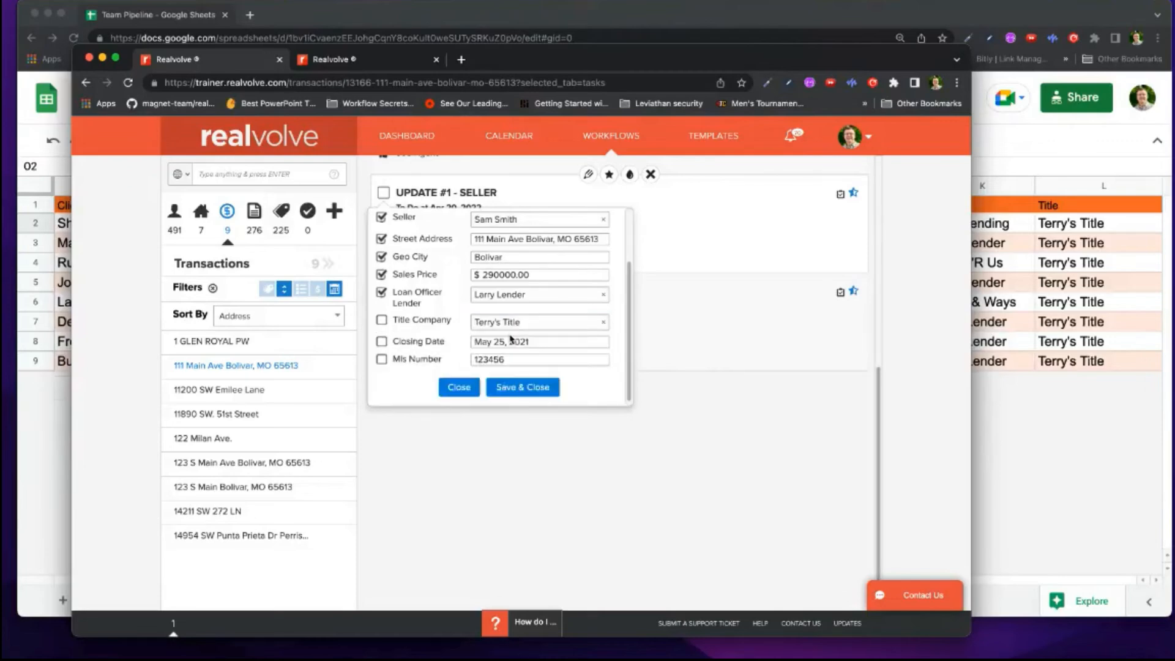
left_click(435, 329)
Step: Mark the remaining Closing Date and Mls Number items of the checklist as resolved
left_click(524, 344)
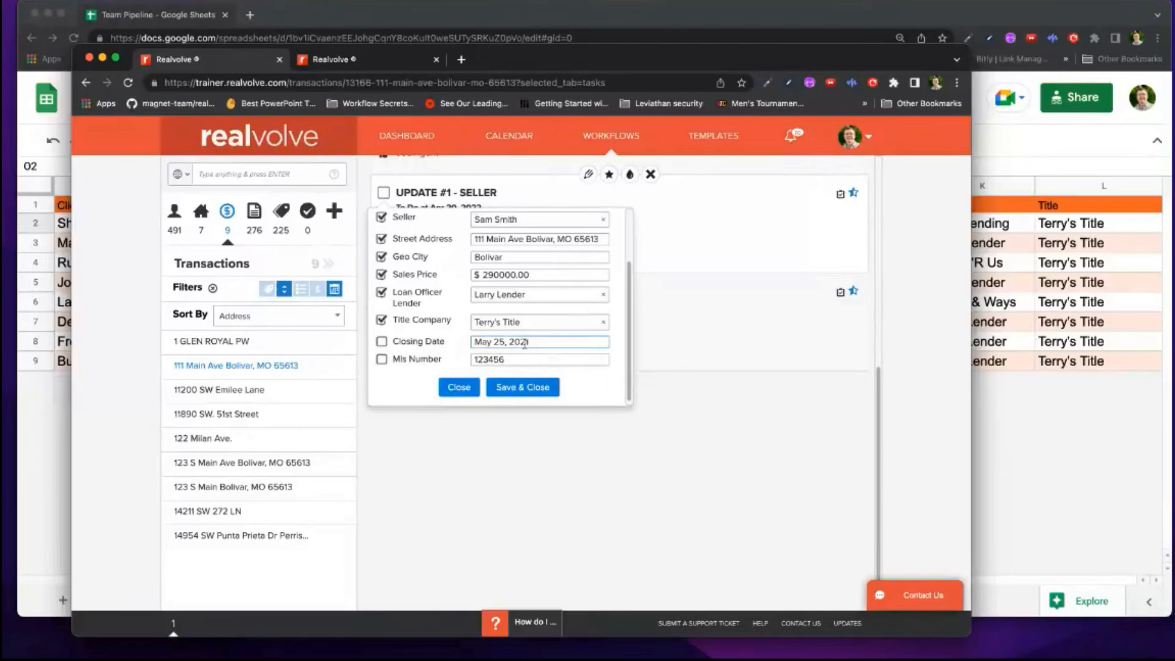
left_click(381, 343)
left_click(381, 359)
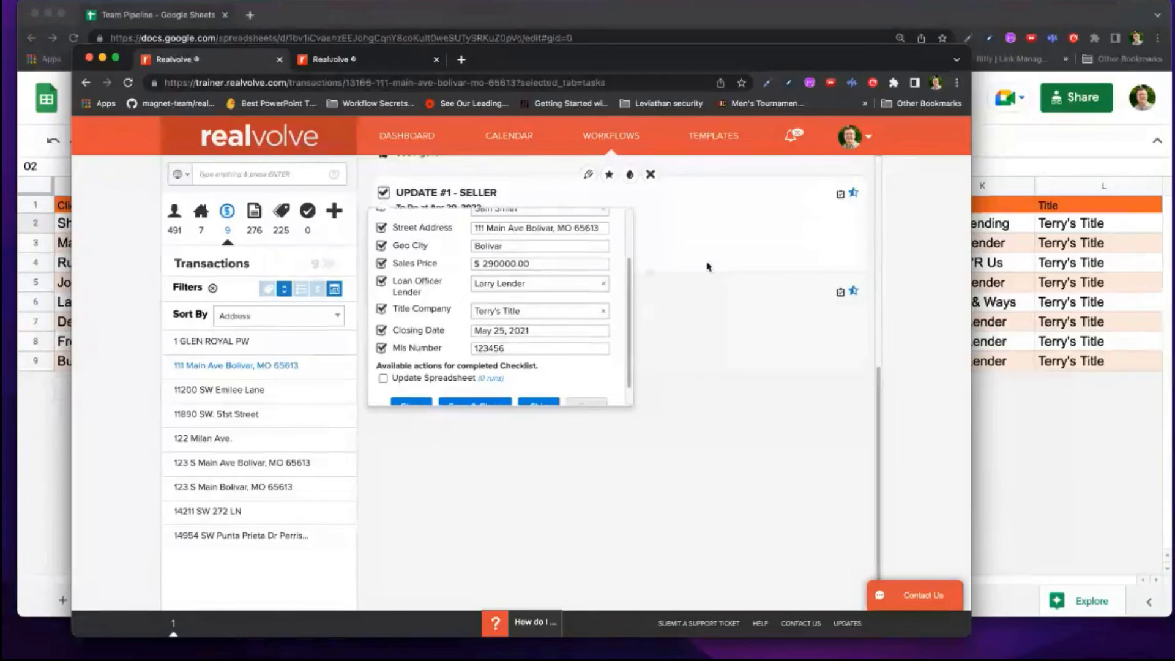
Step: Recheck the seller workflow template's webhook action, and select Update Spreadsheet as the action for the completed checklist
key("ctrl+Tab")
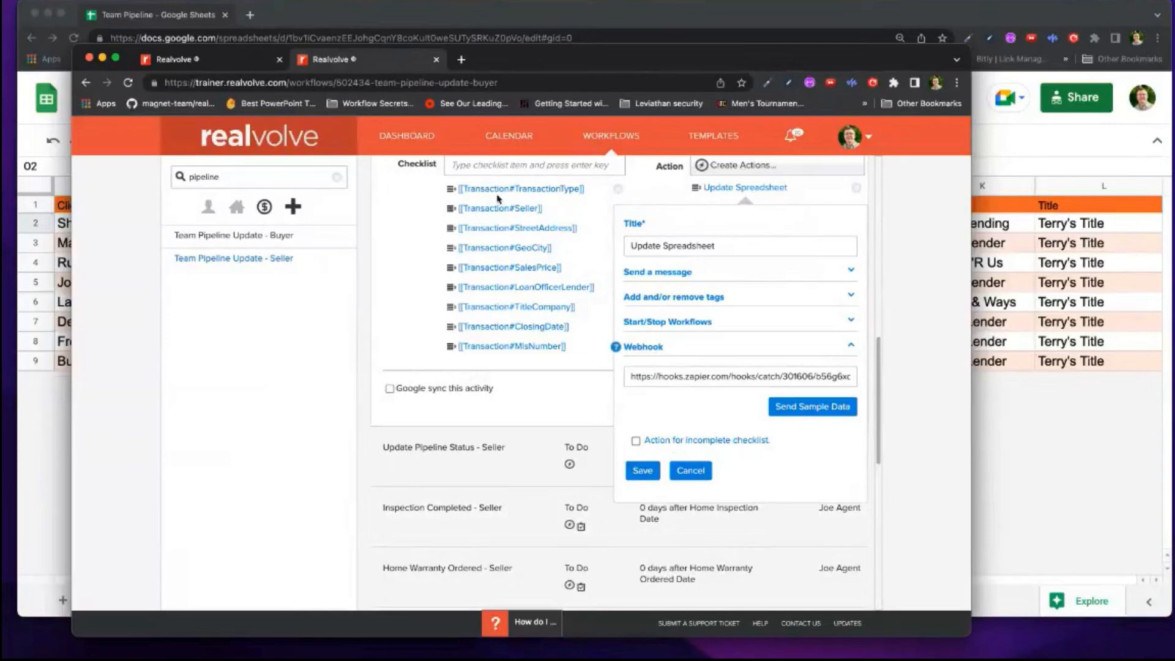
left_click(251, 66)
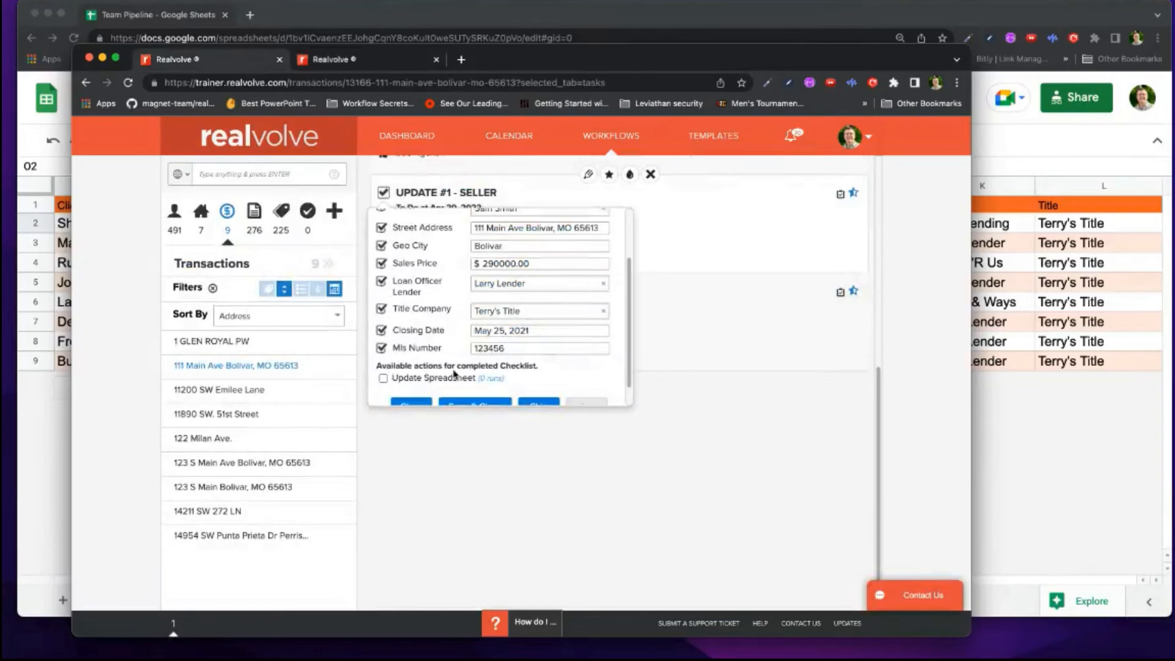
left_click(383, 379)
scroll(620, 383, "down", 1)
scroll(587, 386, "down", 1)
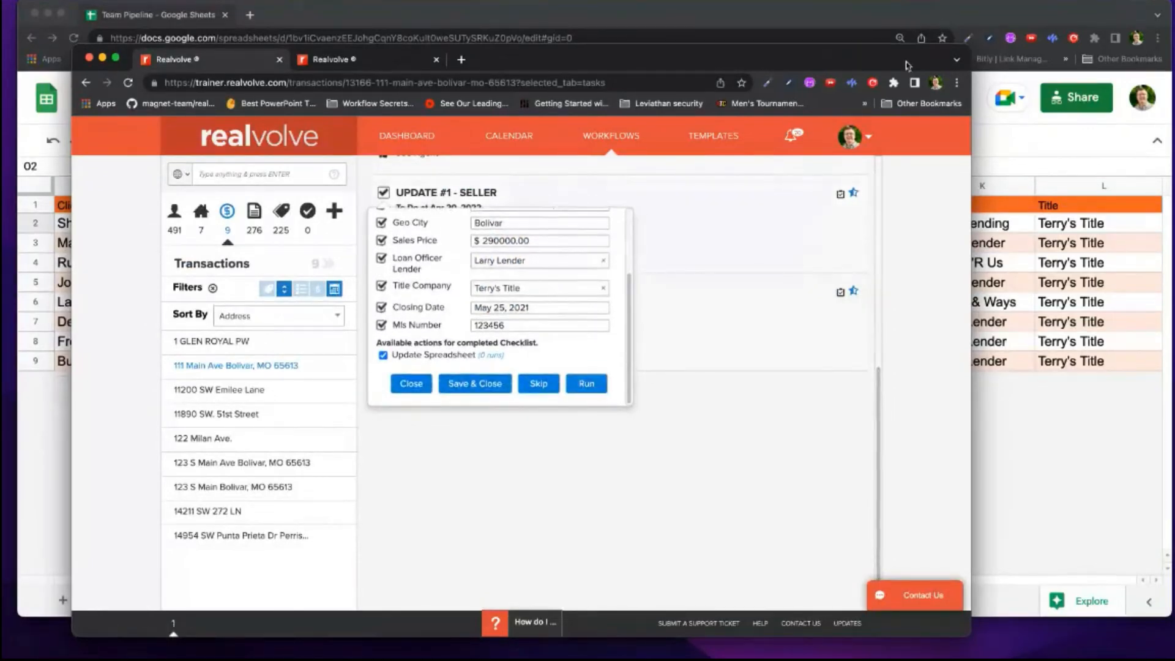
Step: Place the Realvolve window so part of the Team Pipeline sheet stays visible, and run the Update Spreadsheet action
left_click_drag(906, 64, 953, 496)
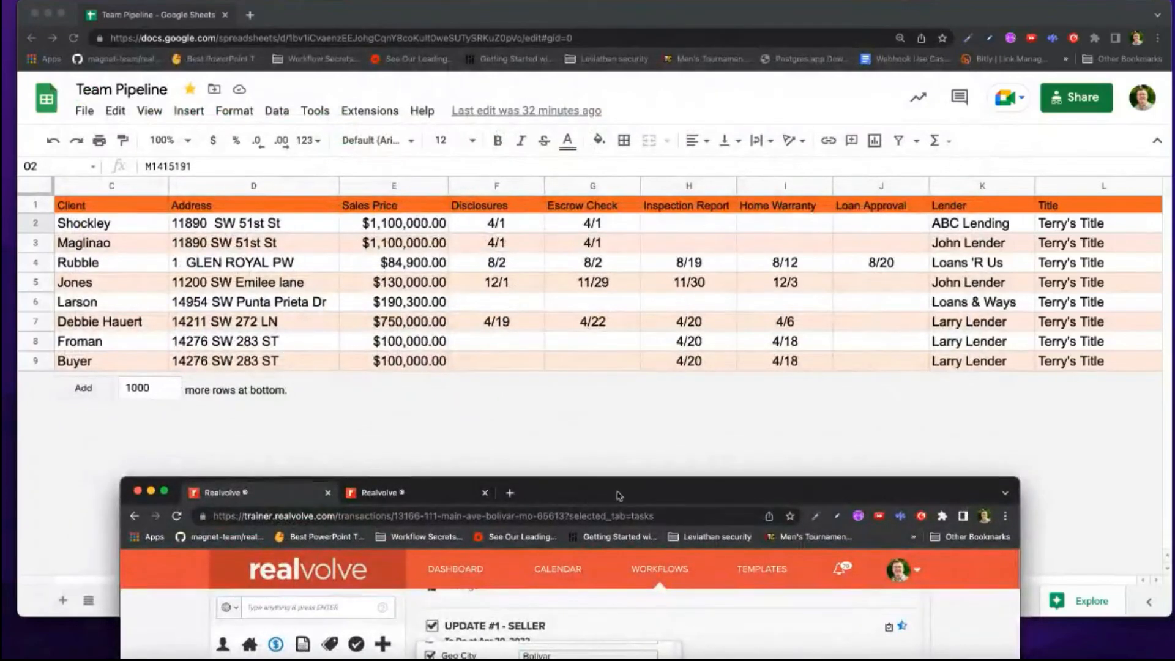
left_click_drag(618, 492, 847, 132)
scroll(801, 376, "up", 5)
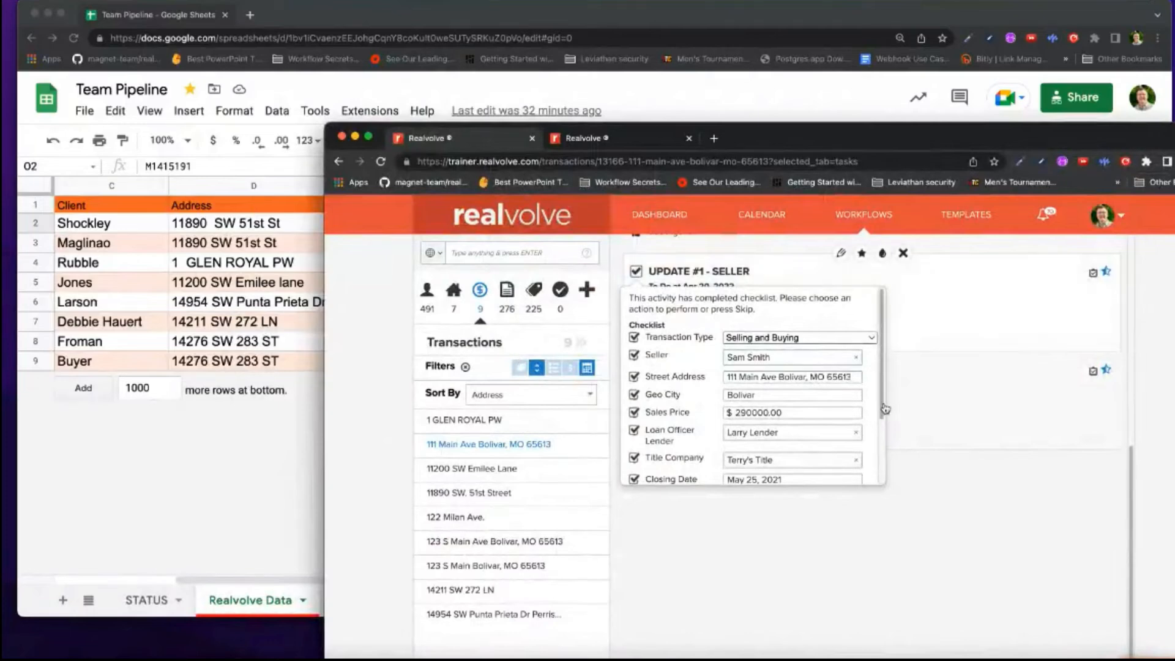
scroll(885, 409, "down", 3)
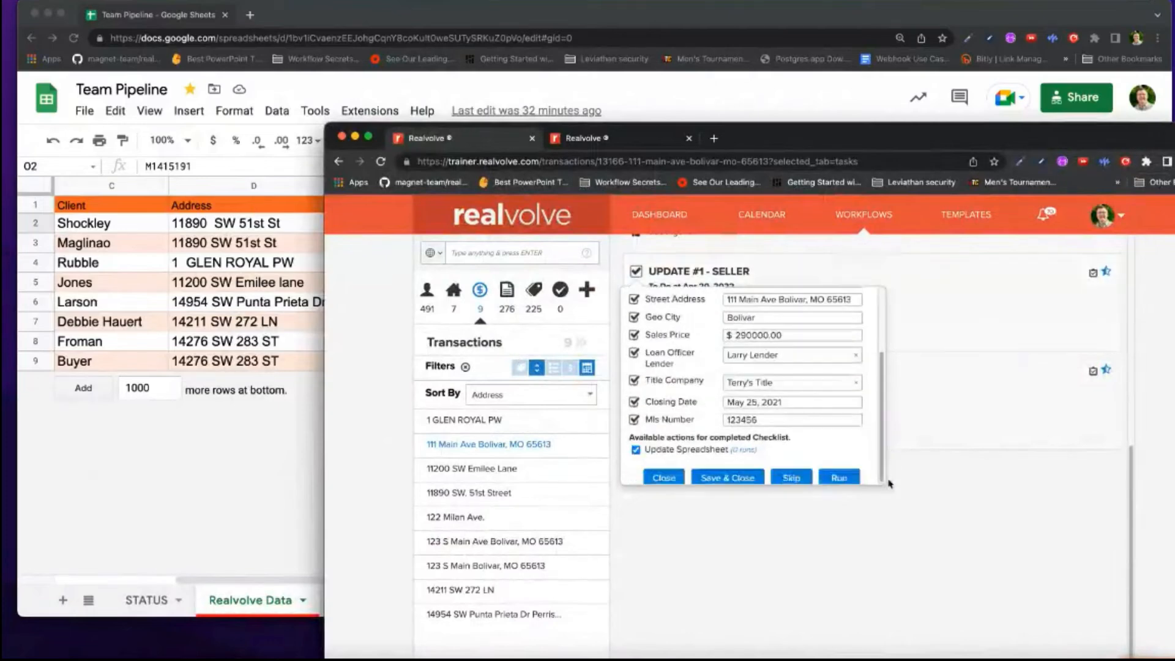
left_click(843, 466)
Step: Examine the newly added row in the Google Sheets pipeline through the MLS column and compare it with the seller's contact details in Realvolve
left_click_drag(804, 139, 1174, 184)
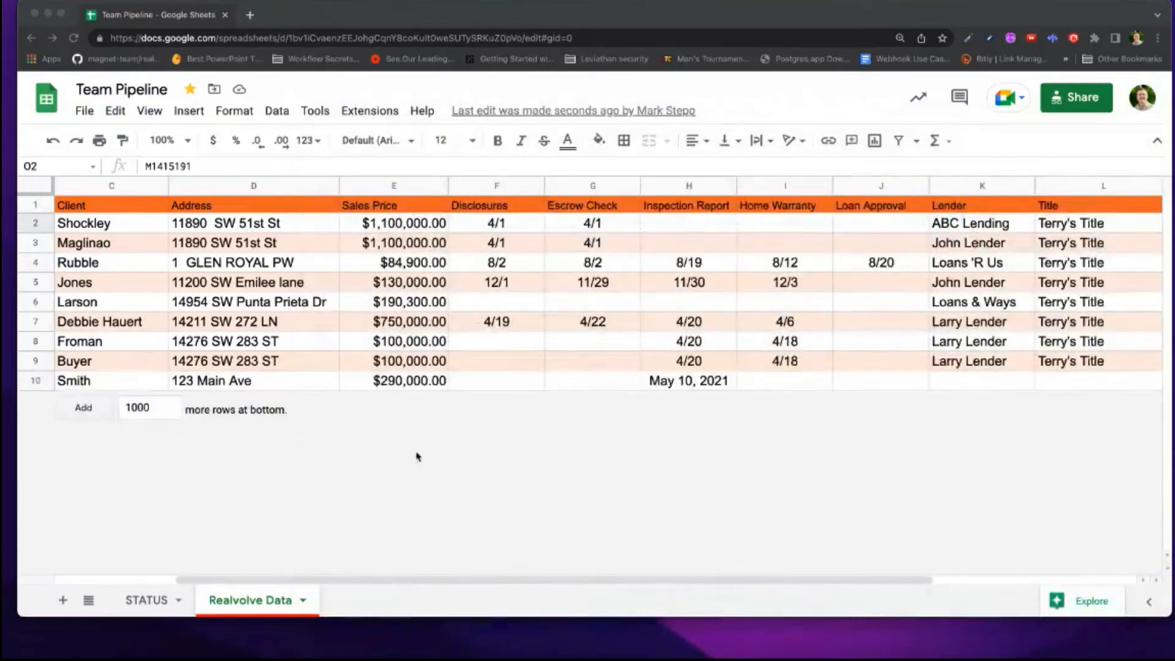
scroll(355, 374, "left", 5)
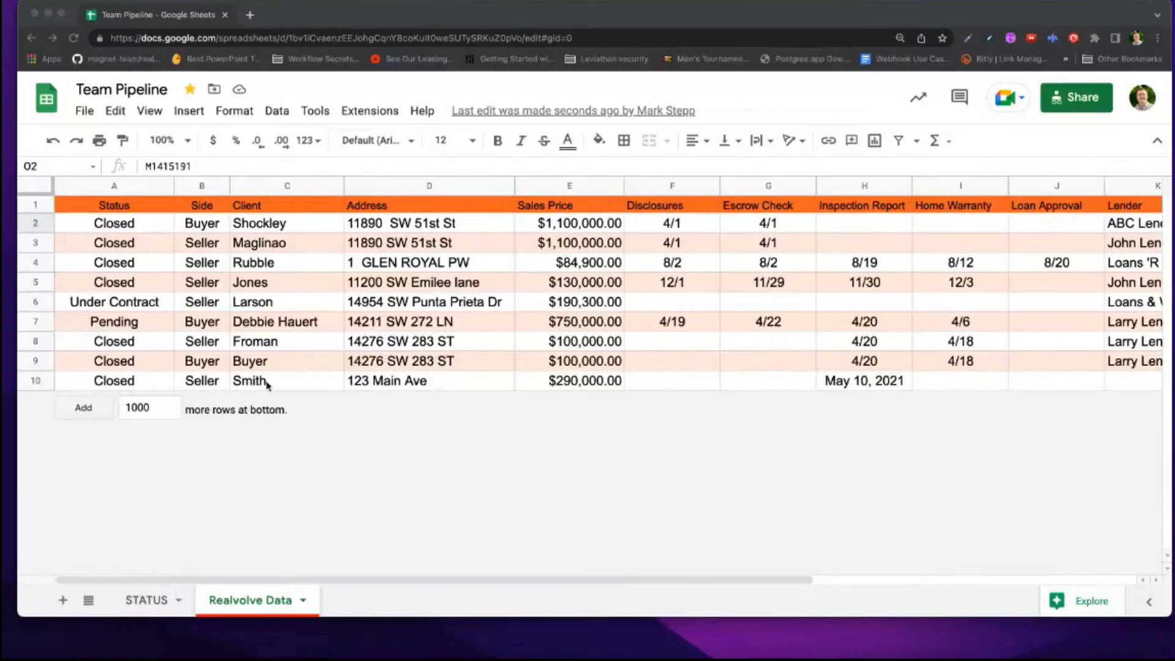
left_click_drag(0, 105, 664, 83)
left_click(575, 194)
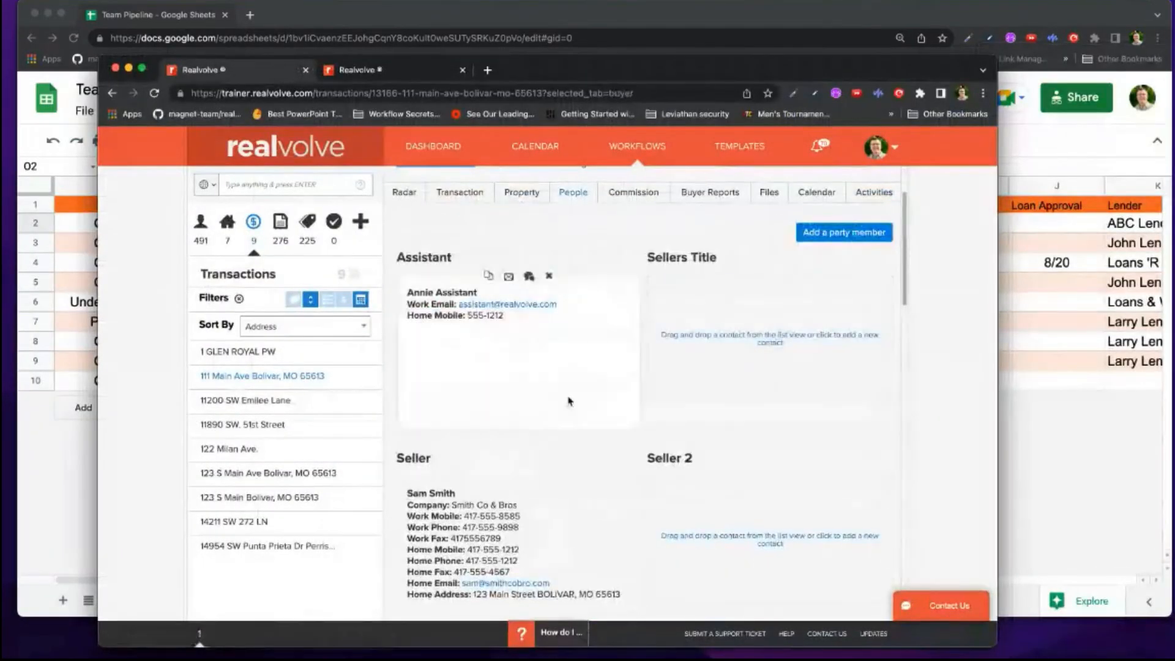
scroll(570, 398, "down", 2)
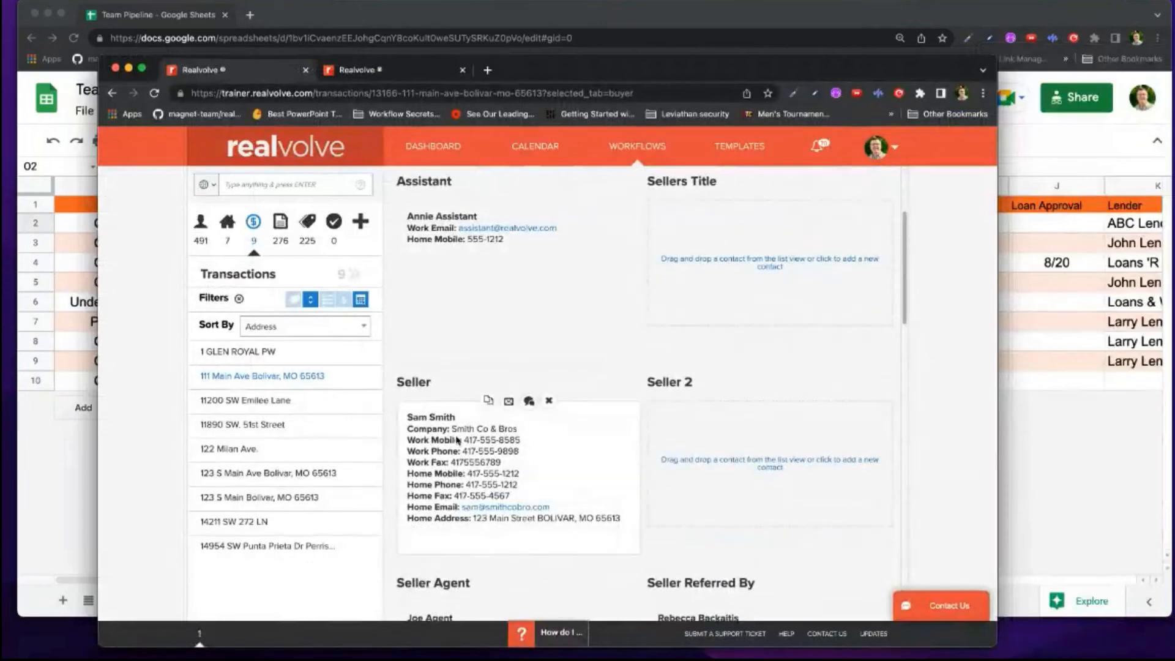
left_click_drag(549, 75, 1174, 98)
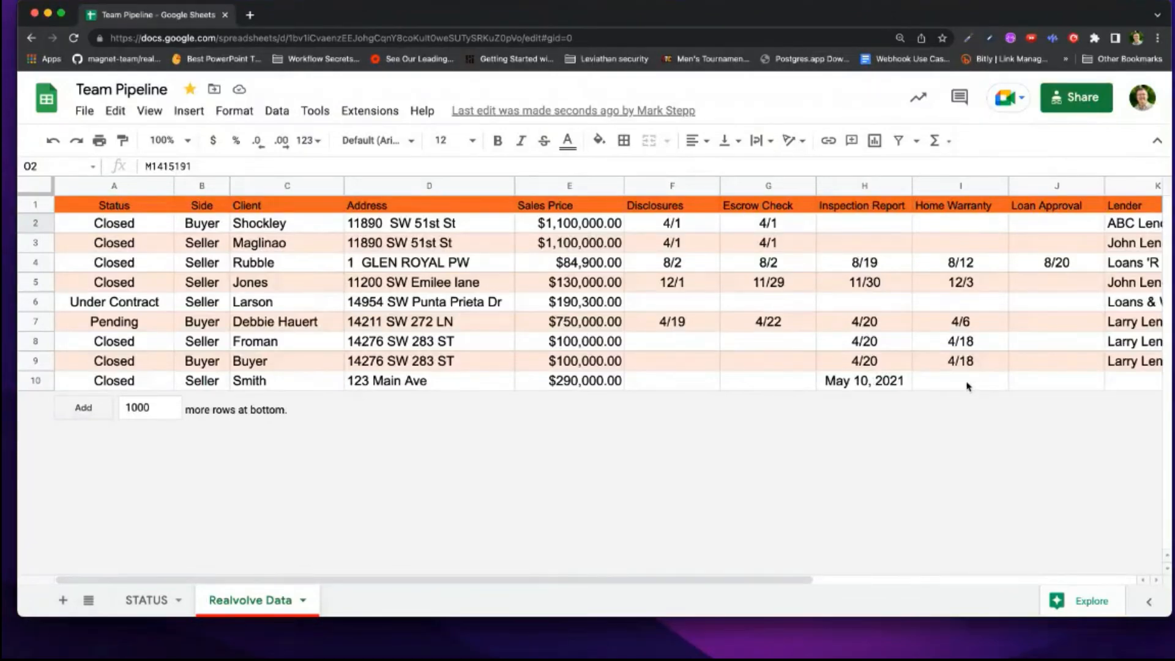
scroll(968, 386, "right", 10)
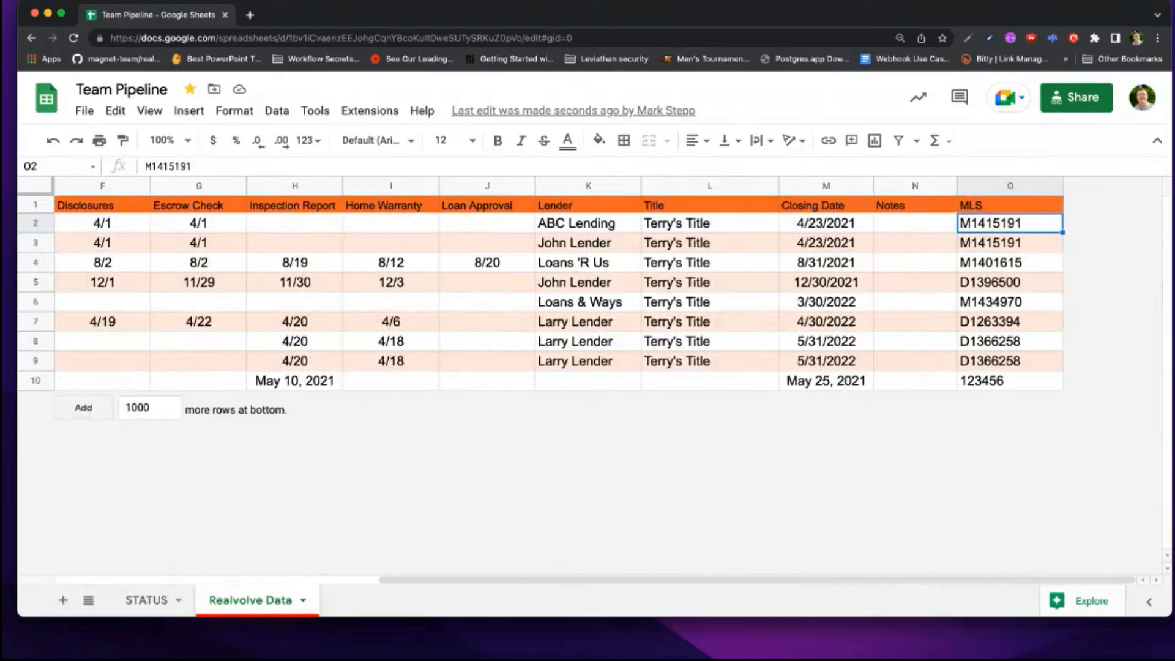
Step: Return to the transaction in Realvolve and show its completed activities
key("super+Tab")
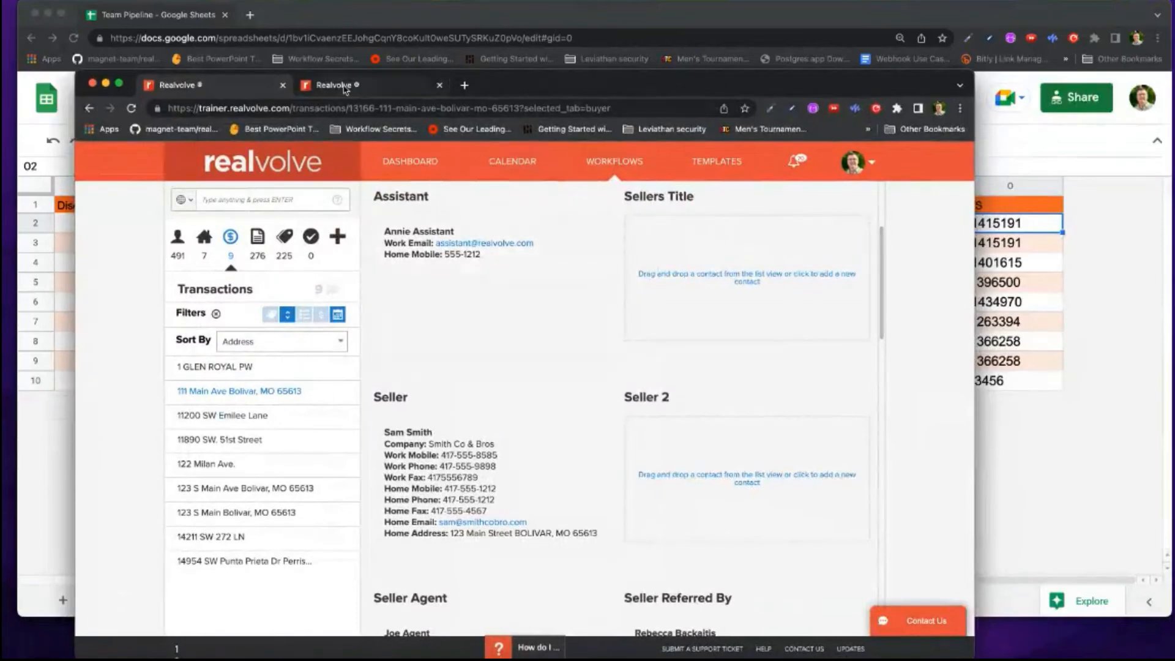
scroll(940, 318, "up", 3)
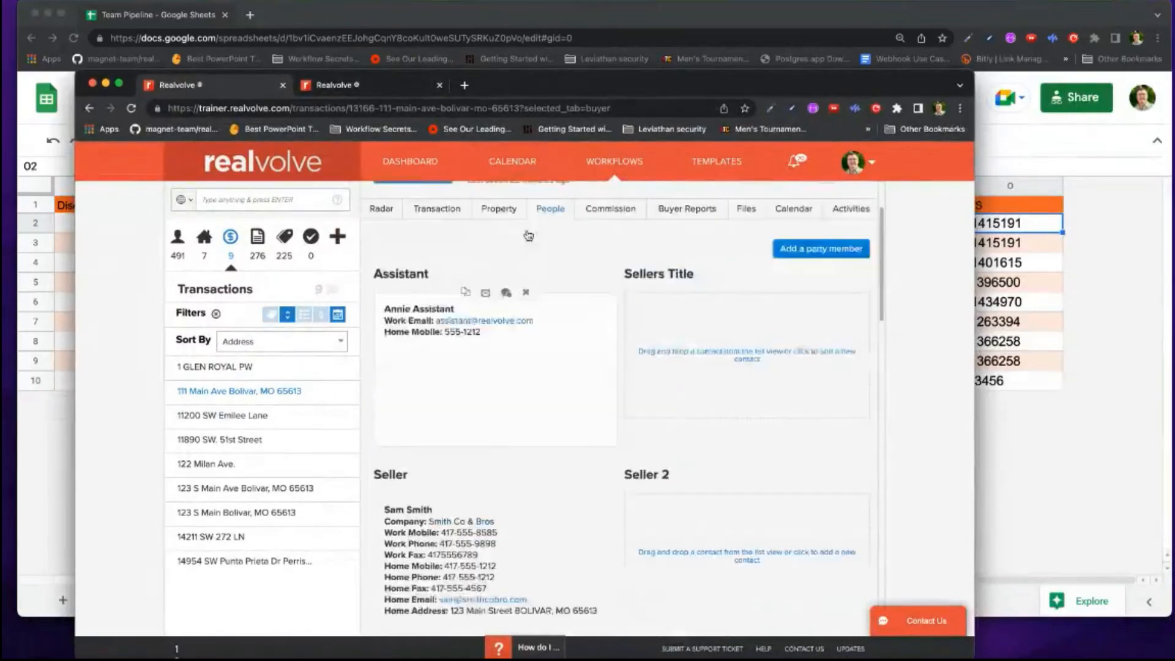
left_click(850, 301)
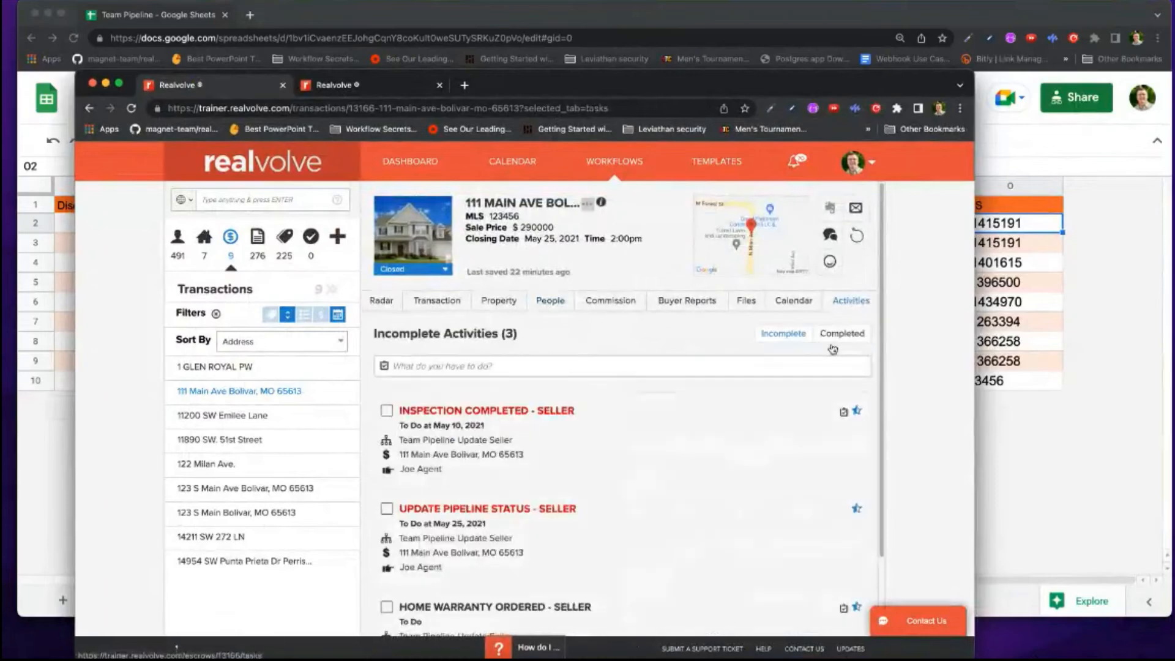
scroll(616, 503, "down", 2)
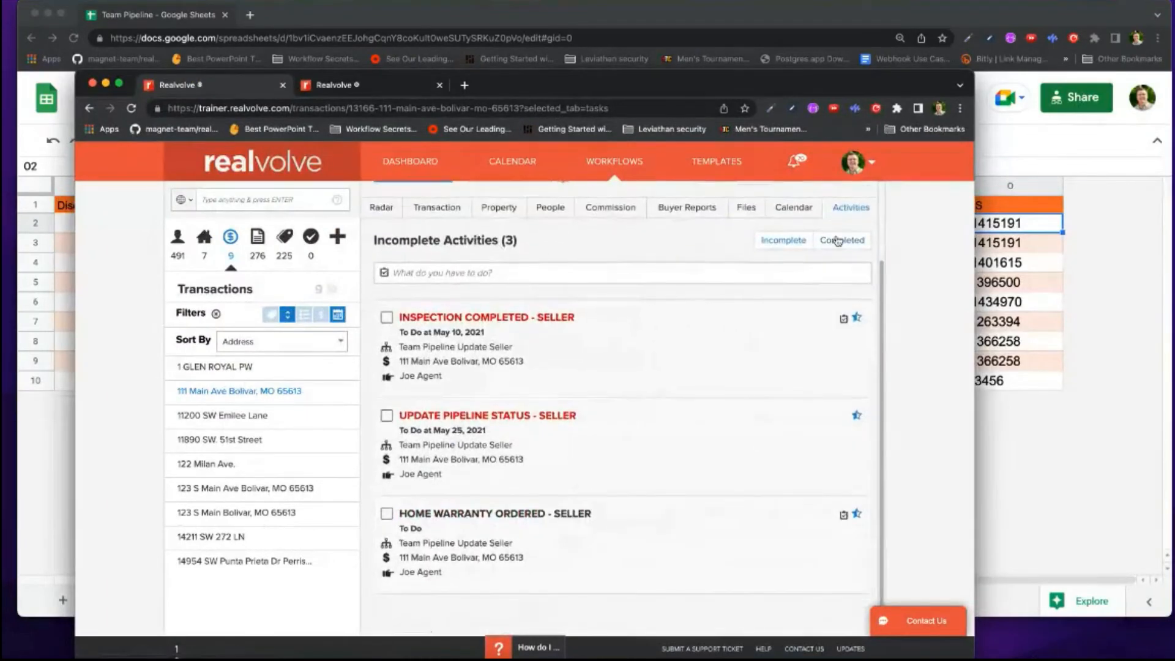
left_click(839, 241)
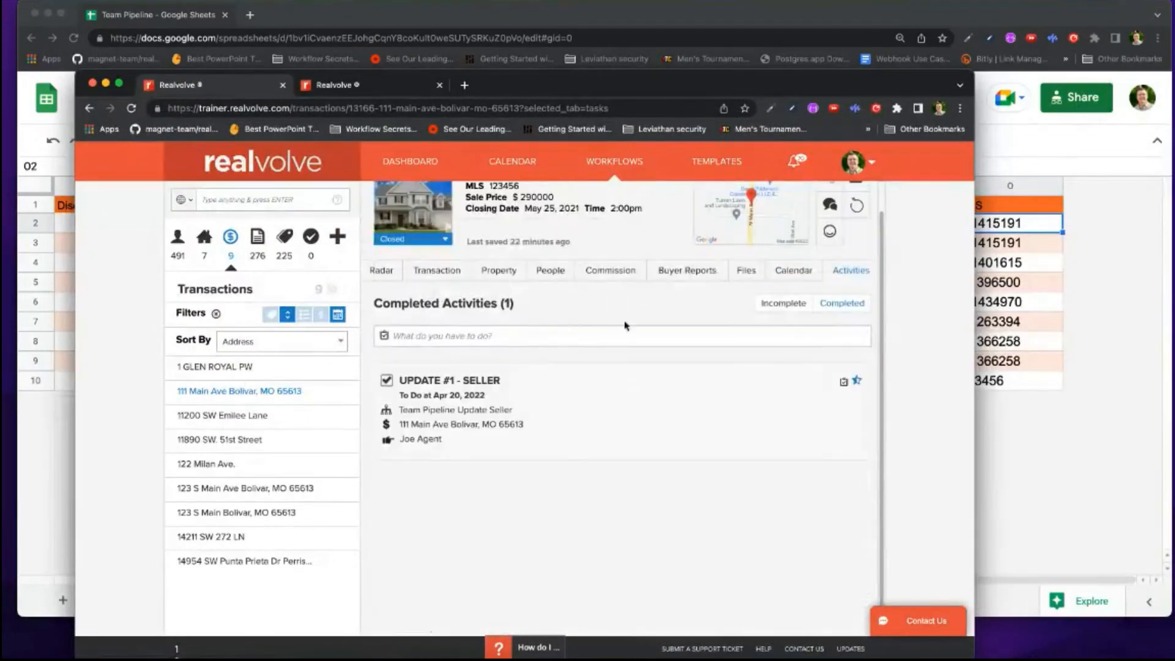
Step: Reopen the completed Update #1 - Seller checklist and rerun its Update Spreadsheet action
left_click(388, 384)
scroll(606, 540, "down", 2)
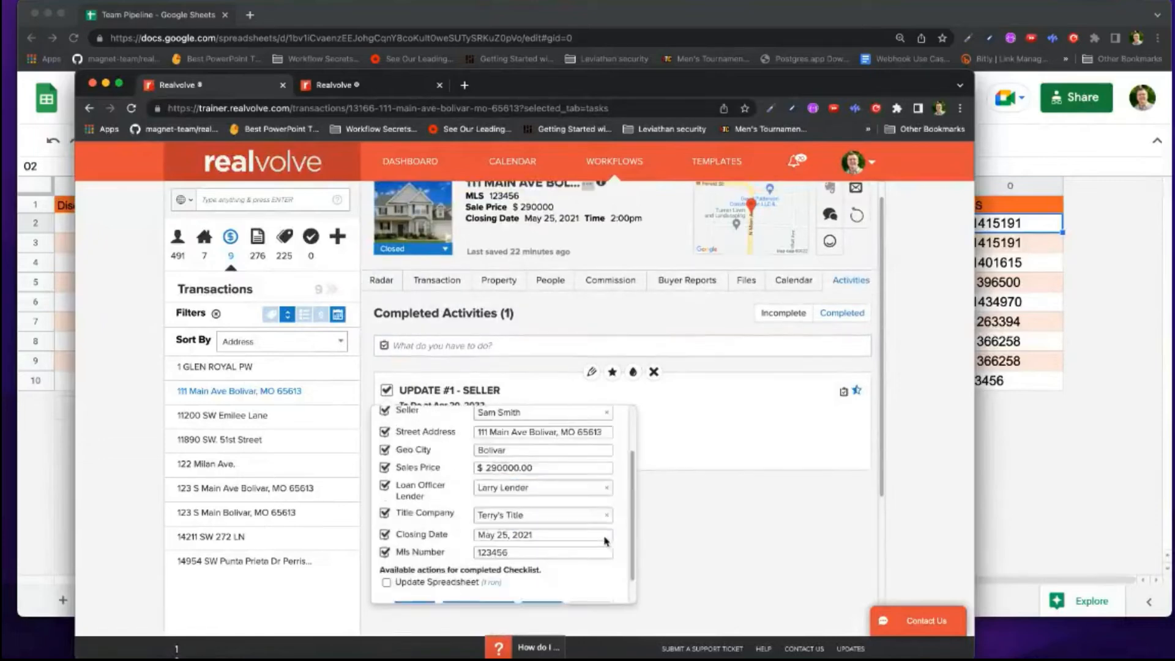
scroll(606, 541, "down", 1)
left_click(386, 556)
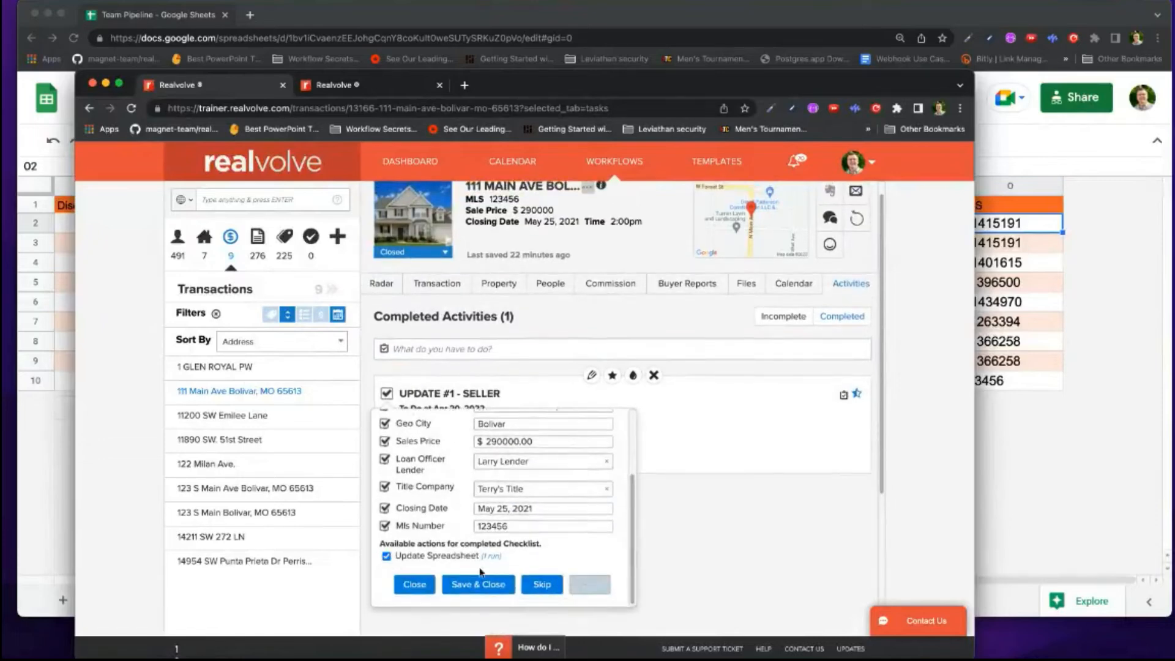
left_click(479, 583)
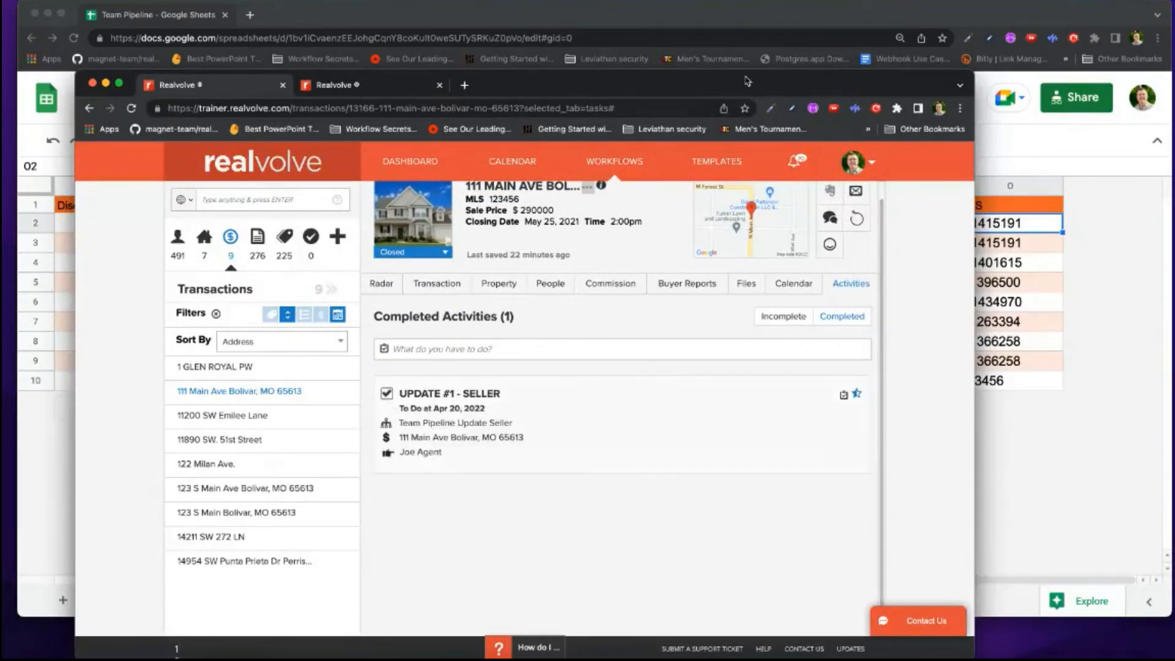
Step: Check the new row's Lender, Title and other columns in Google Sheets, and return to the transaction's incomplete activities in Realvolve
left_click_drag(721, 87, 1174, 55)
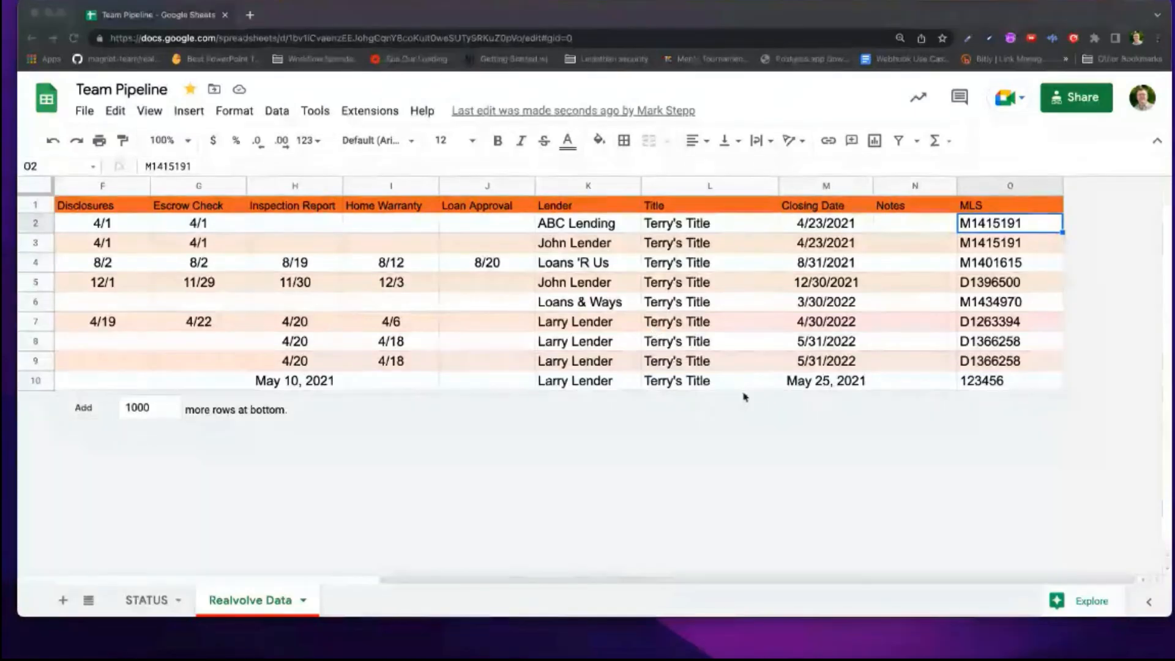
scroll(795, 371, "left", 10)
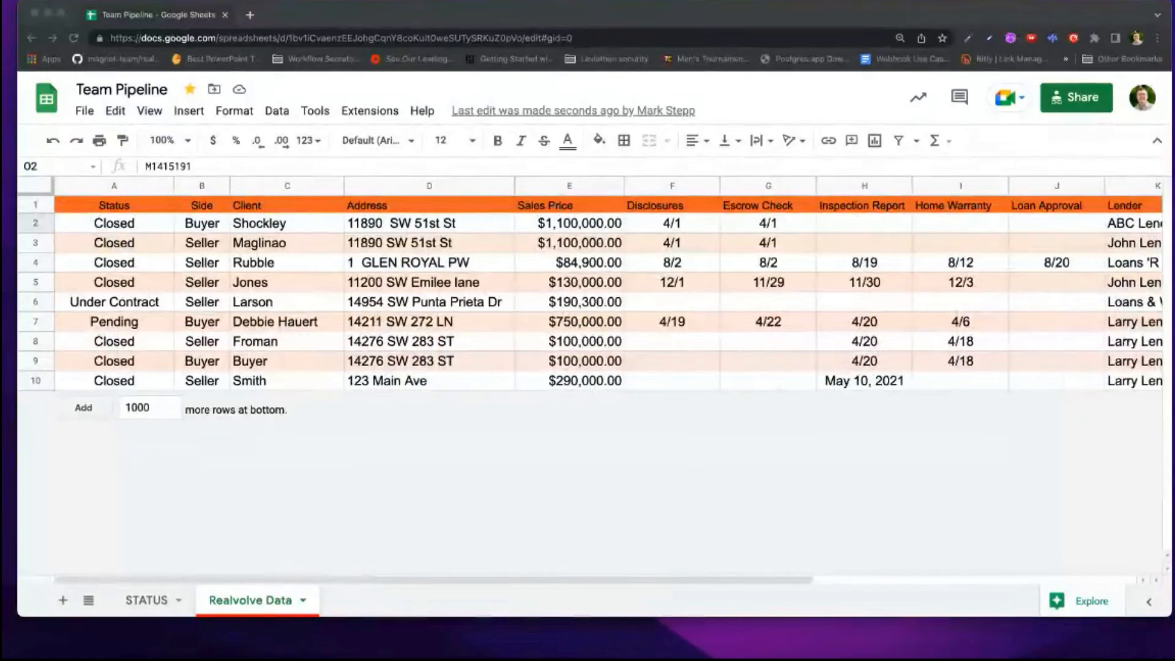
key("super+Tab")
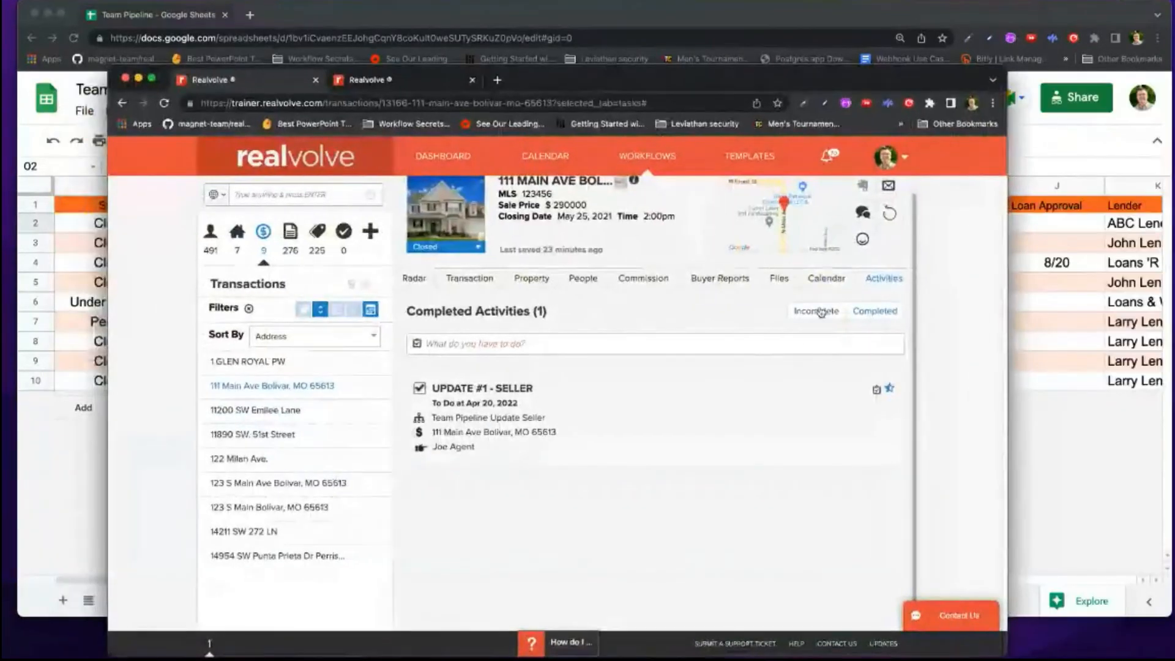
left_click(820, 312)
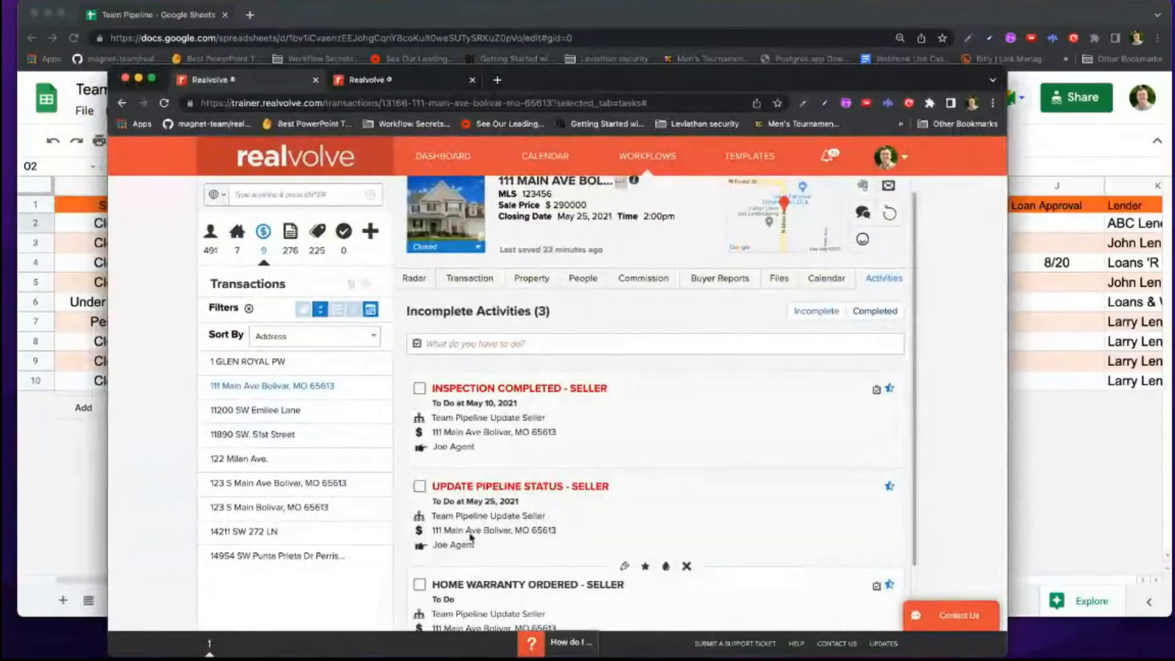
Step: Complete the Home Inspection Date item of the Inspection Completed - Seller checklist and run its Update Spreadsheet action
left_click(420, 389)
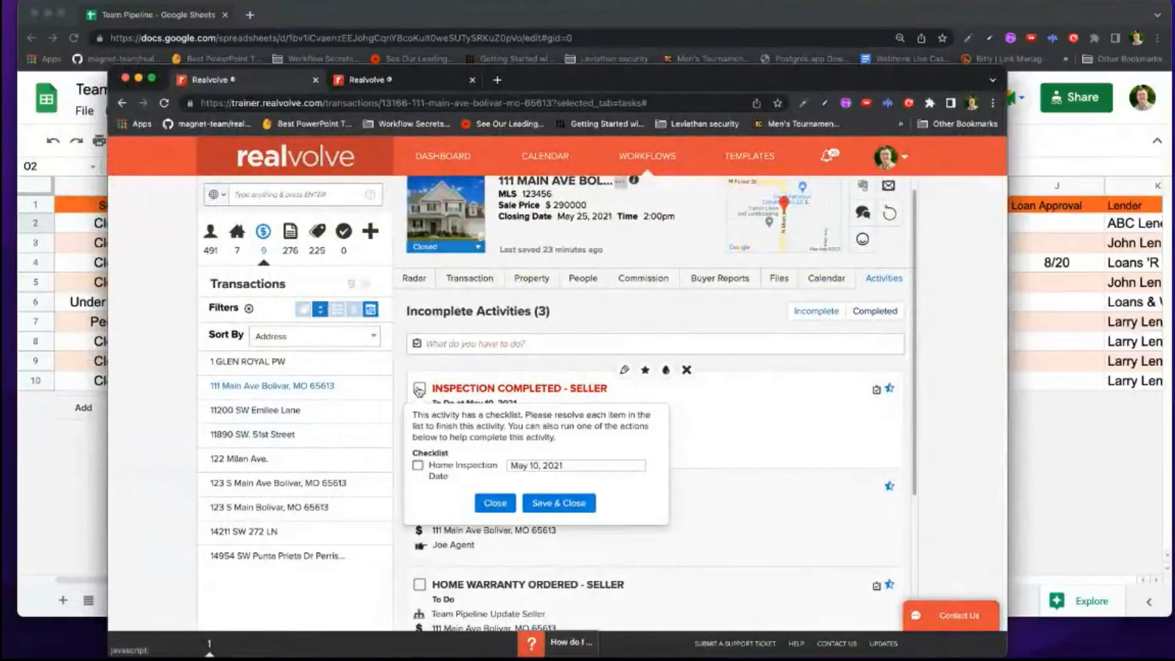
left_click(418, 466)
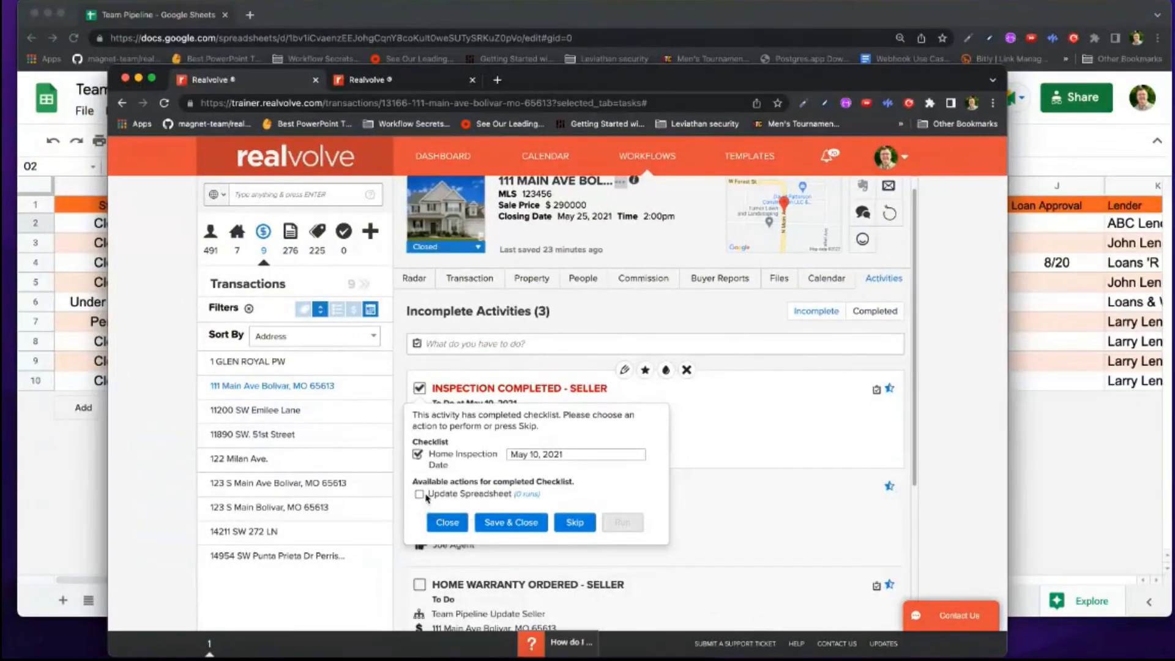
left_click(419, 494)
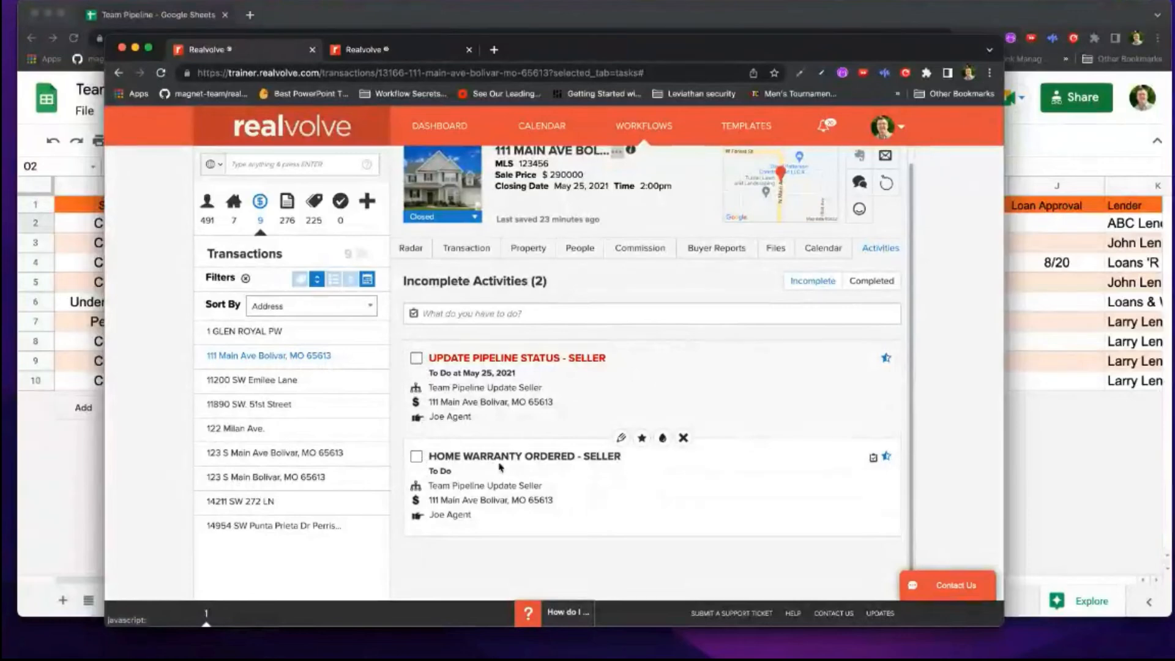
Step: Set the Home Warranty Ordered Date to Apr 20, 2022, complete the Home Warranty Ordered - Seller checklist and run its Update Spreadsheet action
left_click(417, 458)
left_click(545, 534)
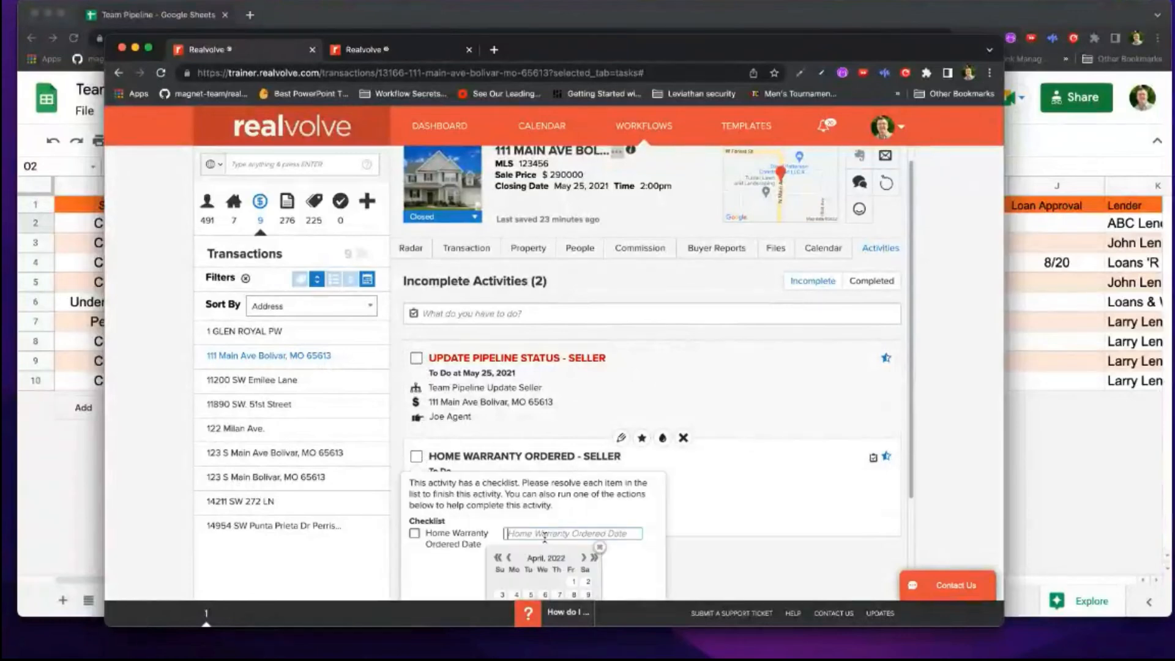
scroll(566, 526, "down", 3)
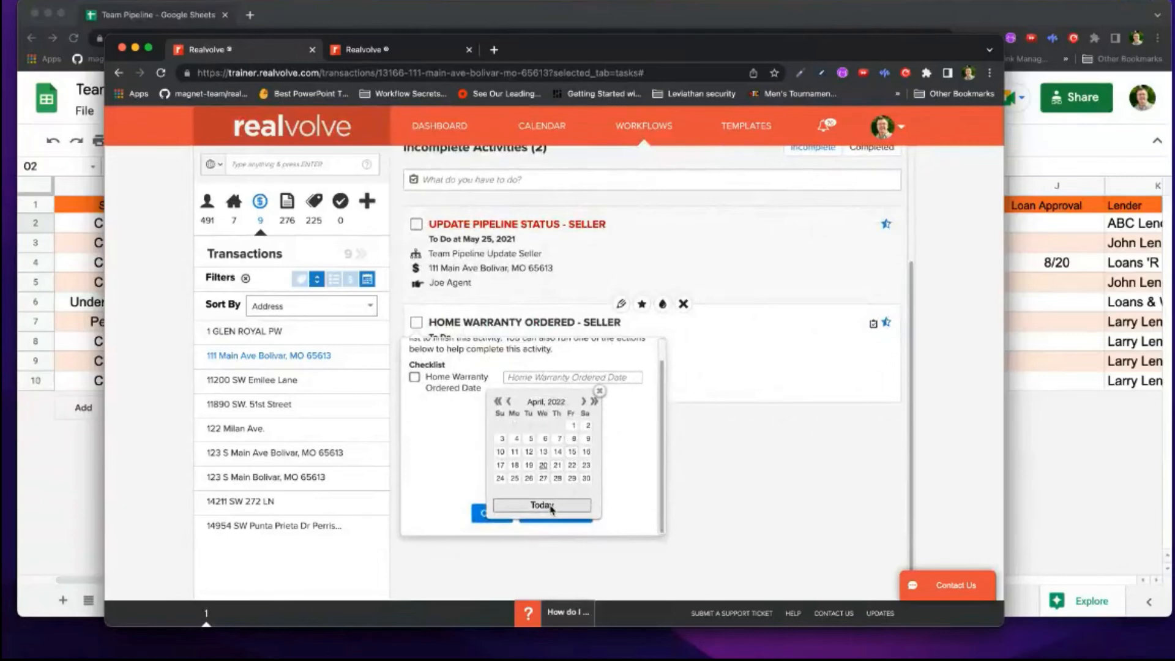
left_click(543, 505)
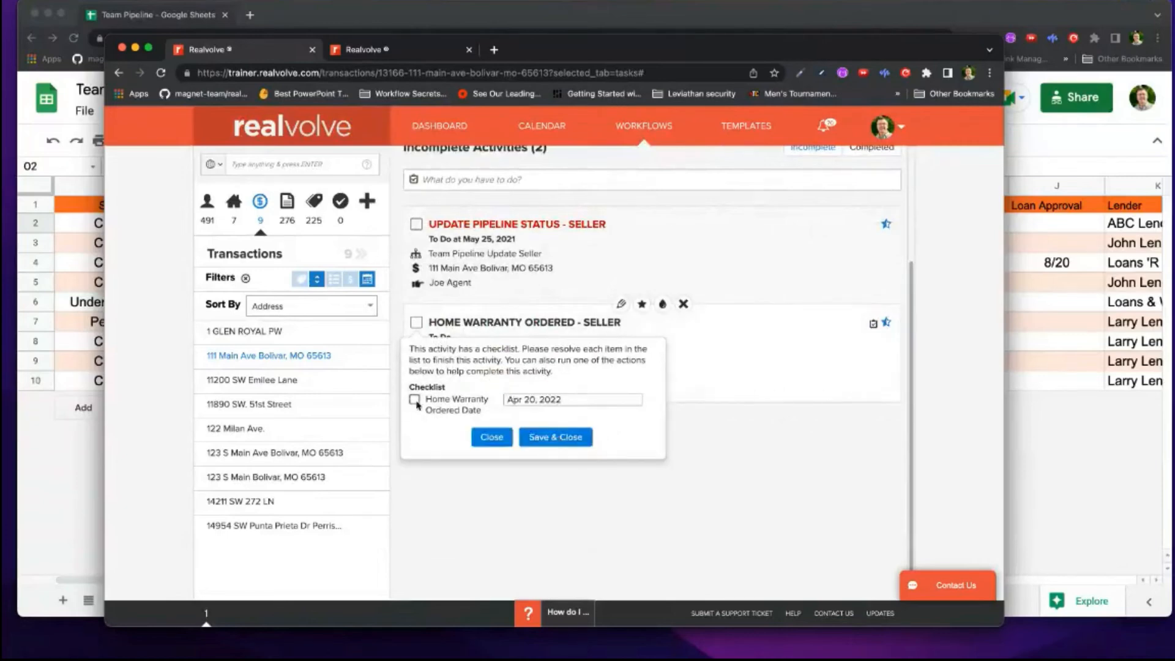
left_click(415, 400)
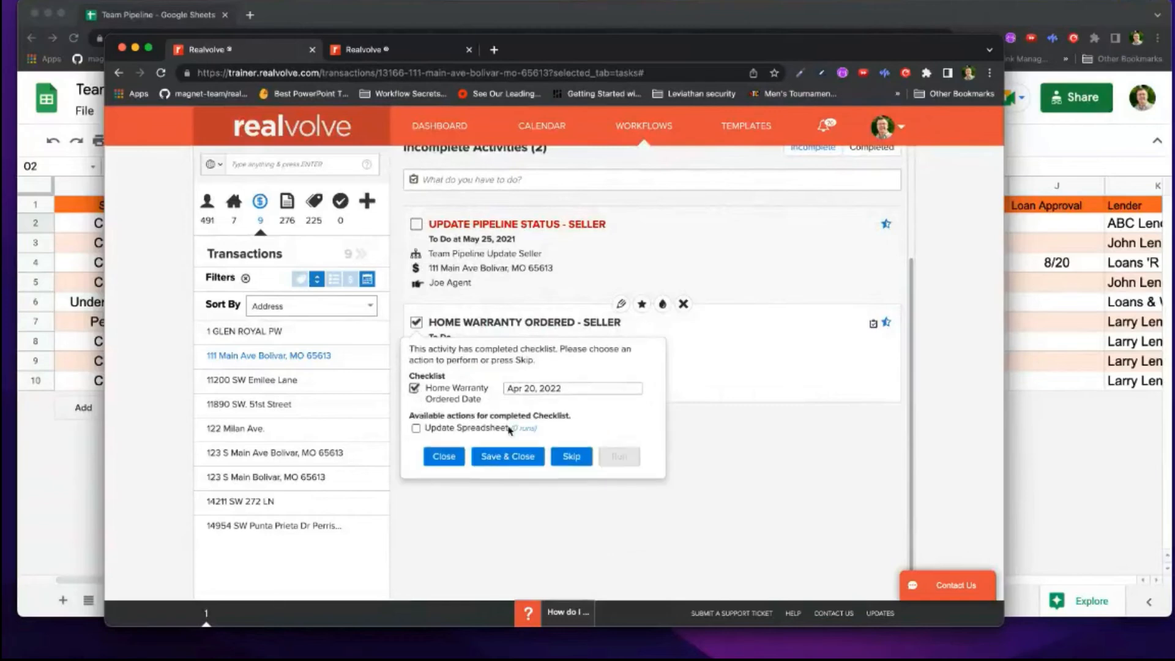
left_click(432, 431)
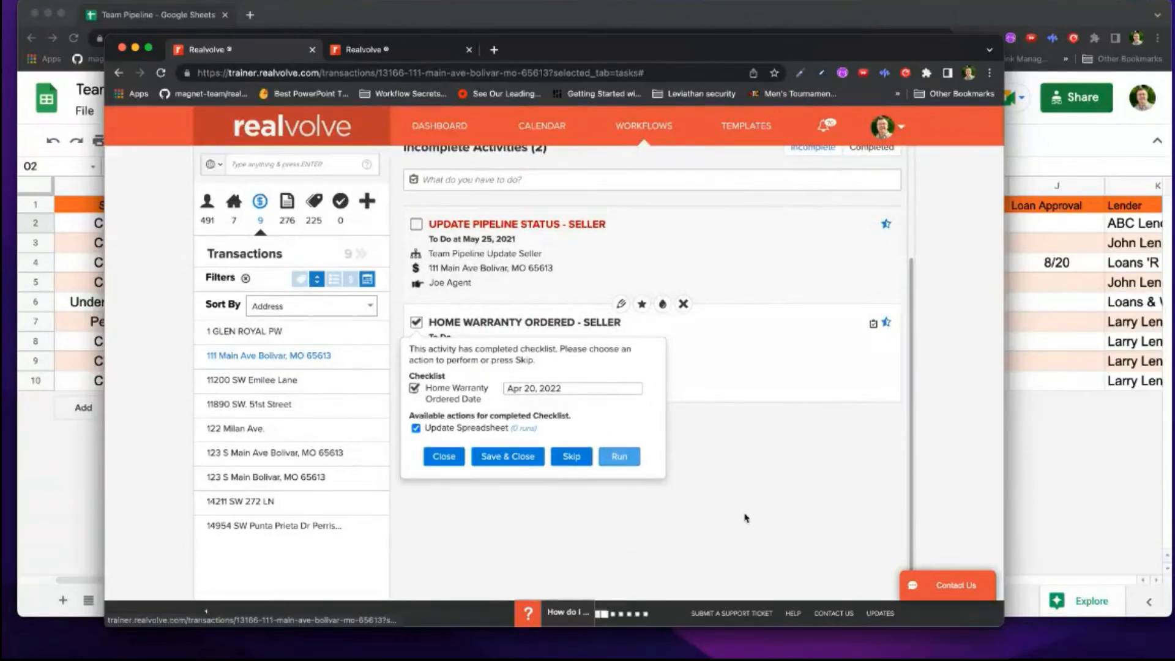
Step: Check the seller's row across the Realvolve Data sheet in Google Sheets and open the STATUS sheet
left_click_drag(648, 49, 1174, 135)
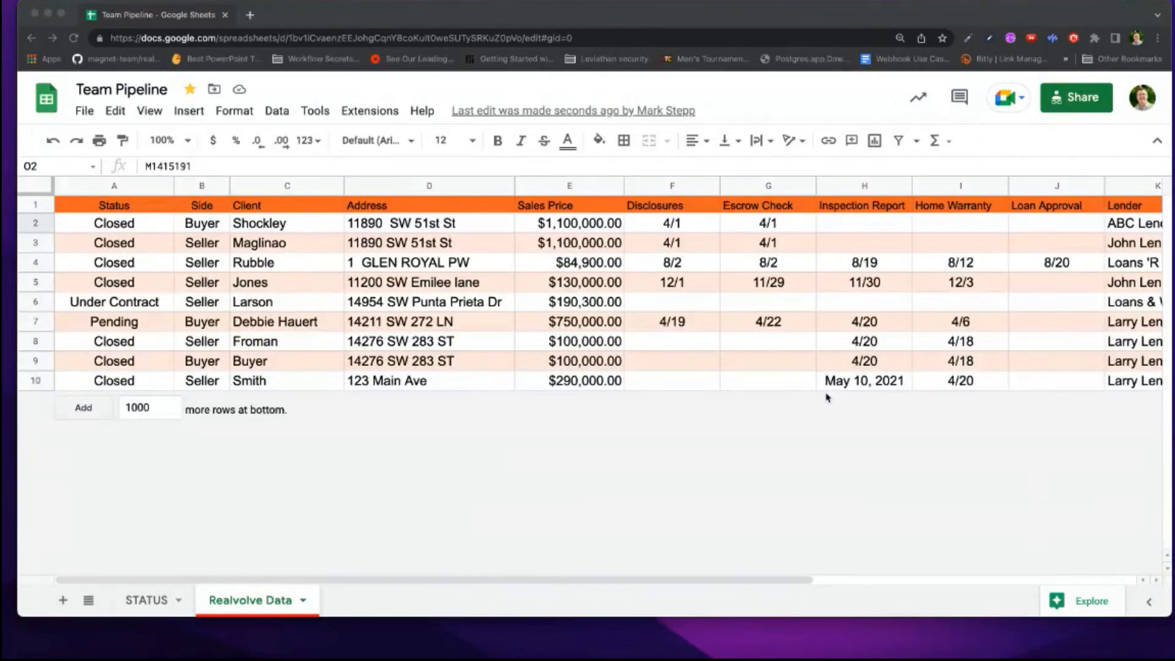
scroll(832, 395, "right", 5)
scroll(838, 394, "left", 5)
left_click(153, 602)
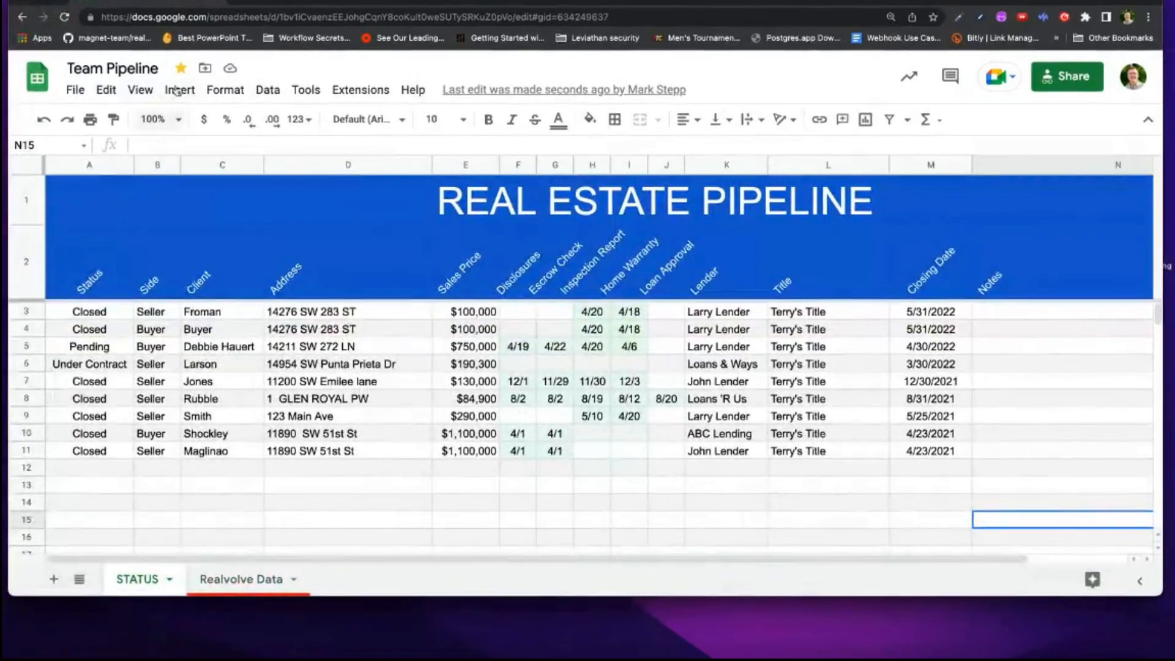
Step: Hide the formula bar and display the STATUS sheet in full screen mode
left_click(141, 90)
mouse_move(240, 123)
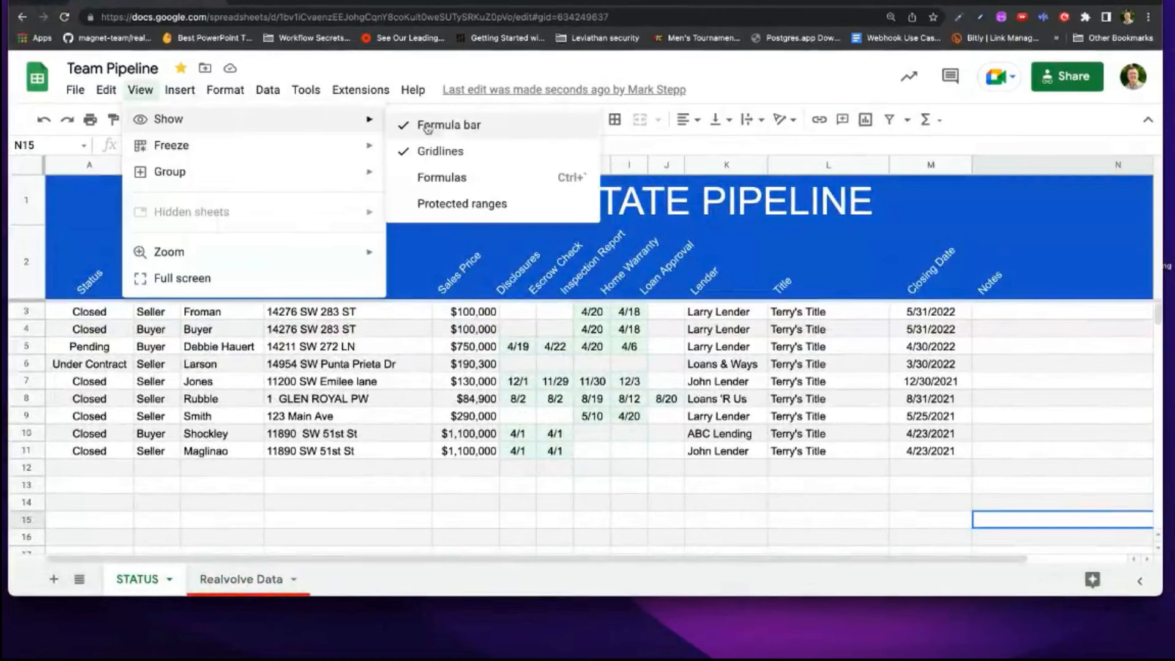
left_click(450, 123)
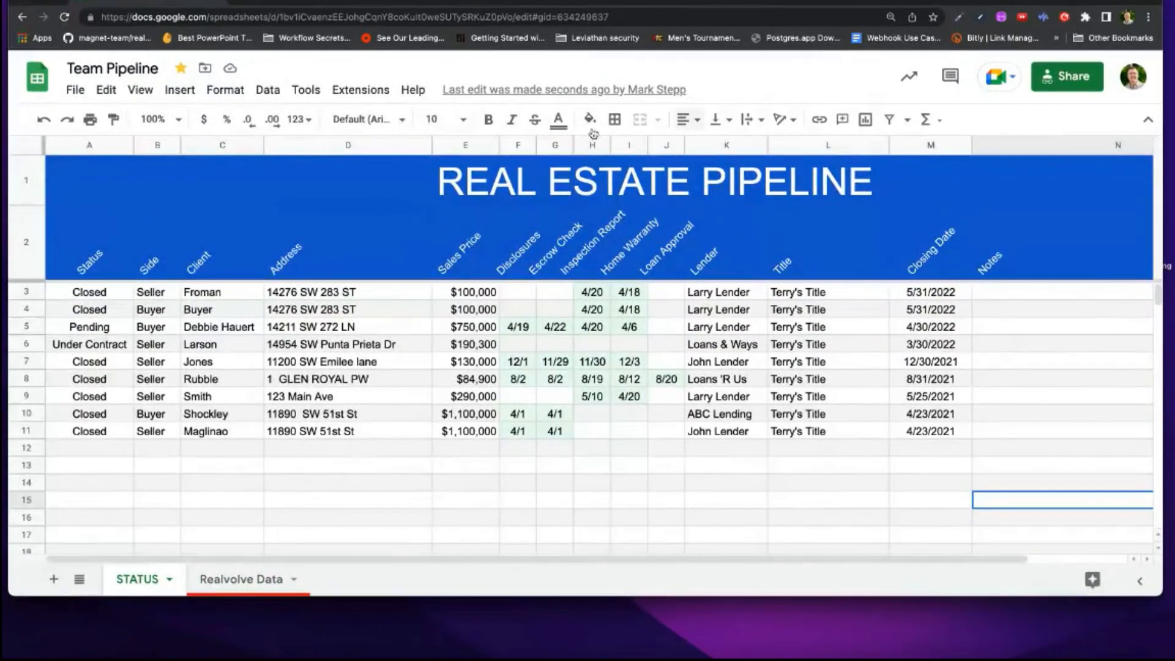
left_click(131, 95)
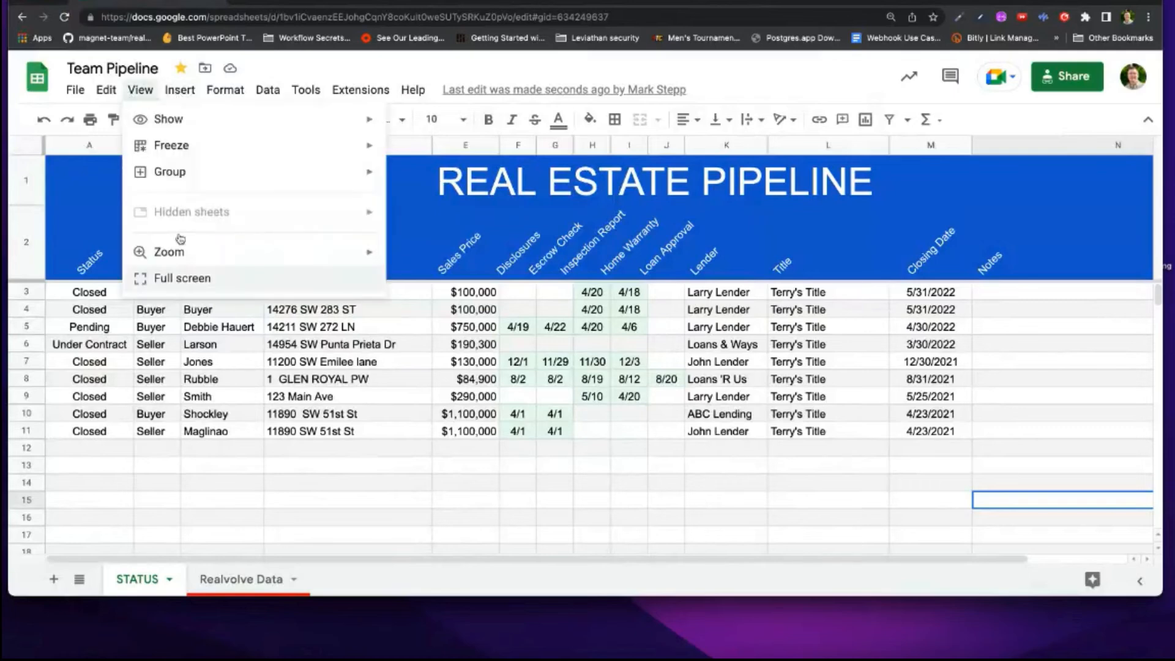
left_click(182, 279)
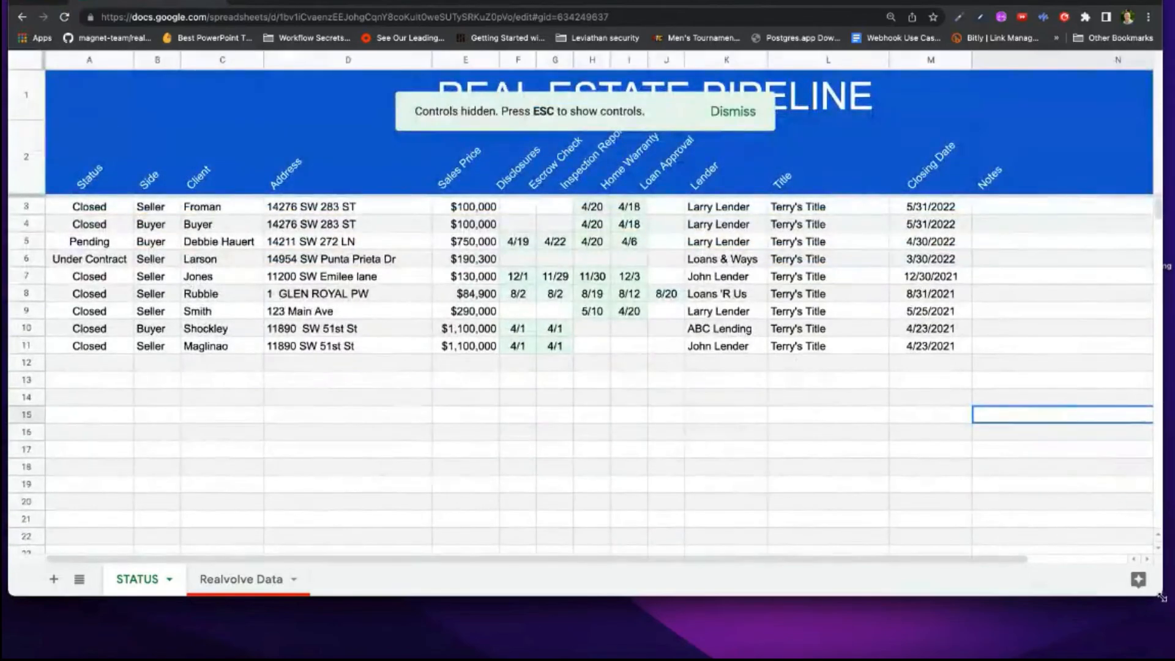
Step: Enlarge the spreadsheet window, dismiss the hidden-controls notice and select row 9 of the Real Estate Pipeline
left_click_drag(1165, 615, 1170, 658)
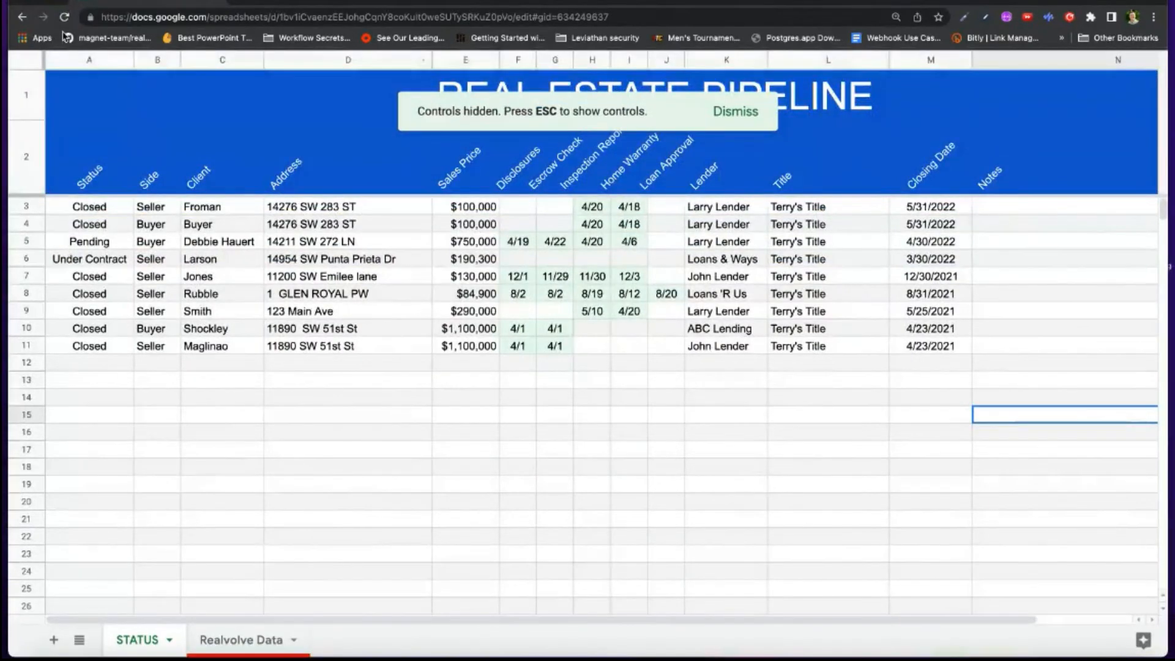
left_click(53, 3)
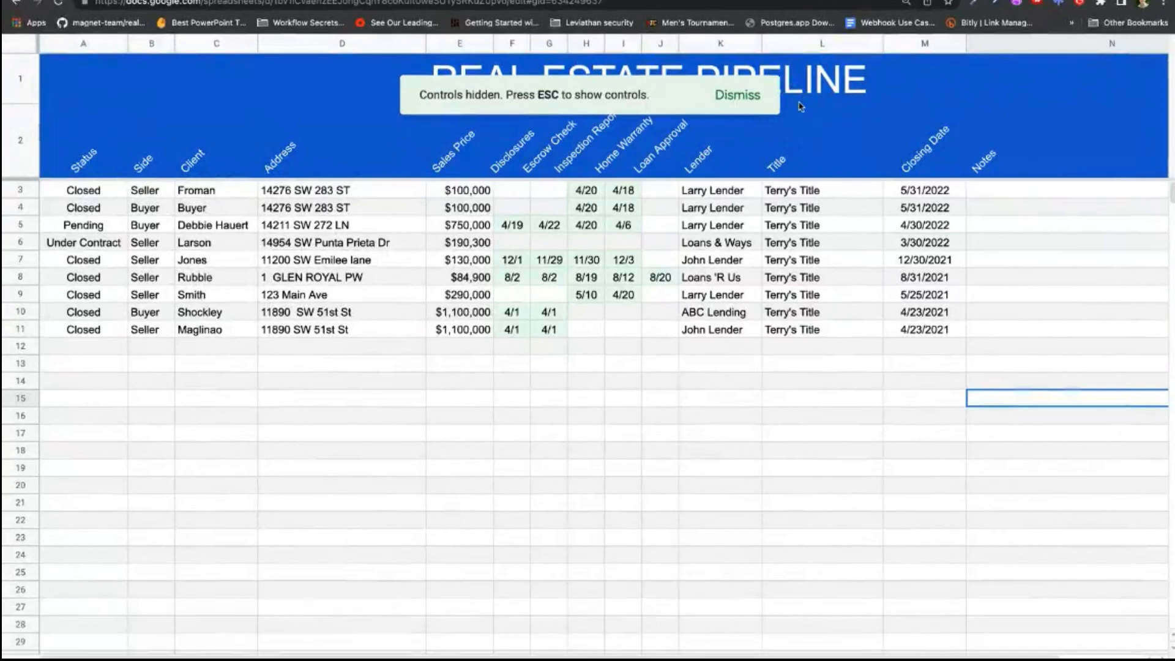
left_click(711, 94)
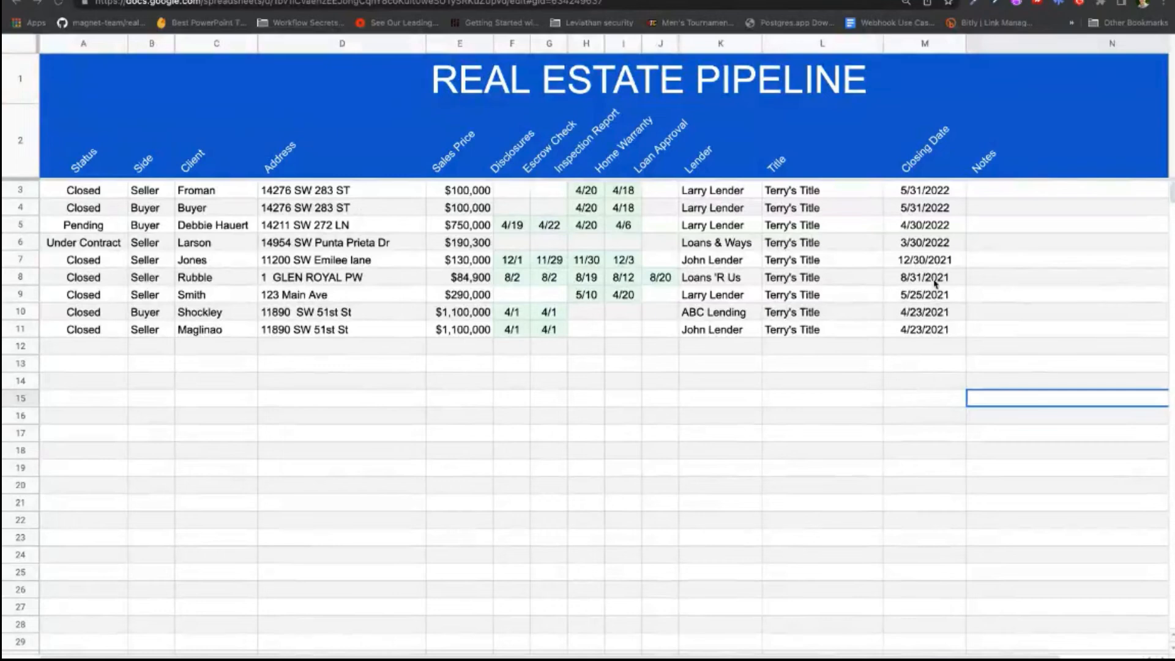
left_click(21, 294)
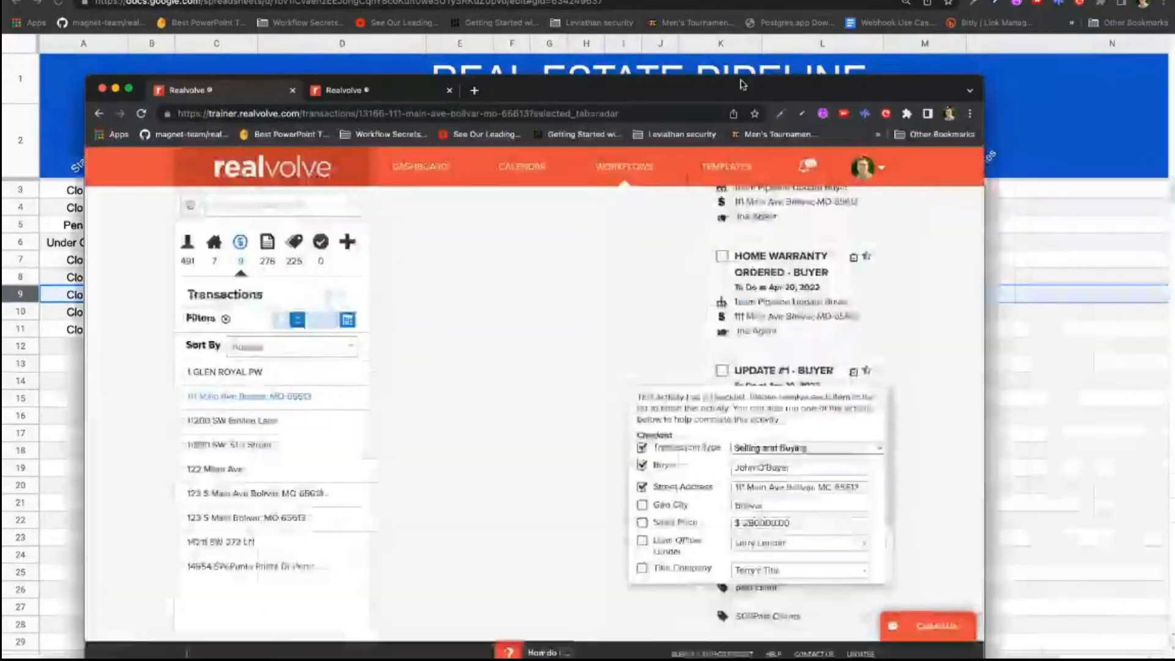
Step: In Realvolve, mark the remaining Update #1 - Buyer checklist items complete, from Geo City through Mls Number
left_click_drag(742, 81, 681, 70)
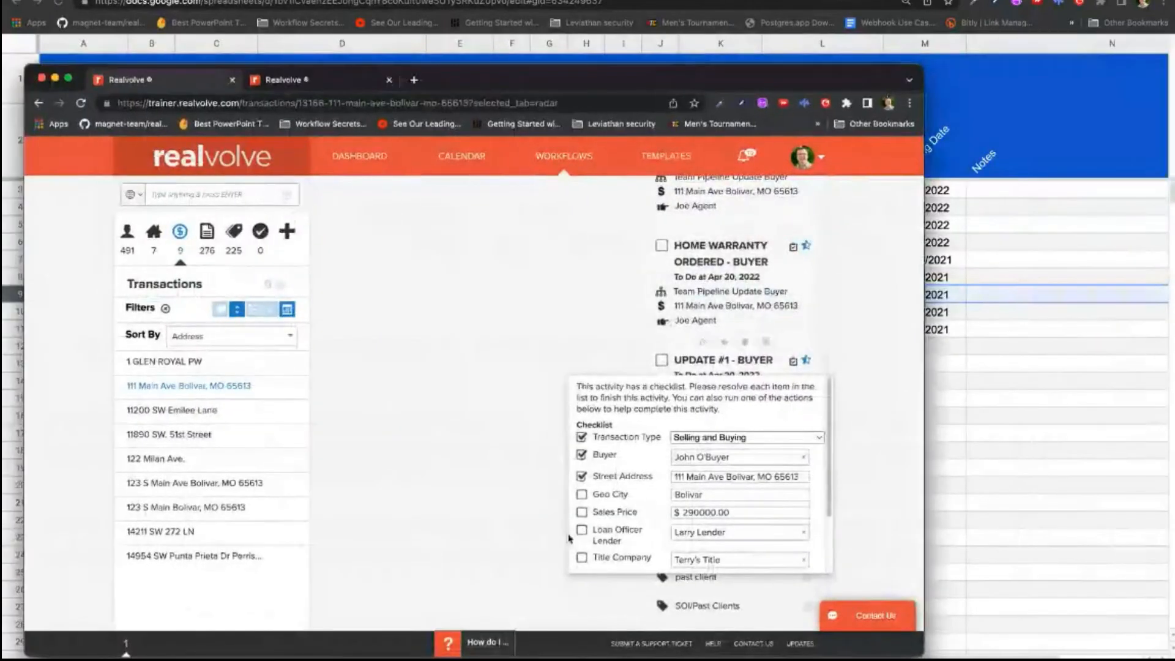
left_click(583, 495)
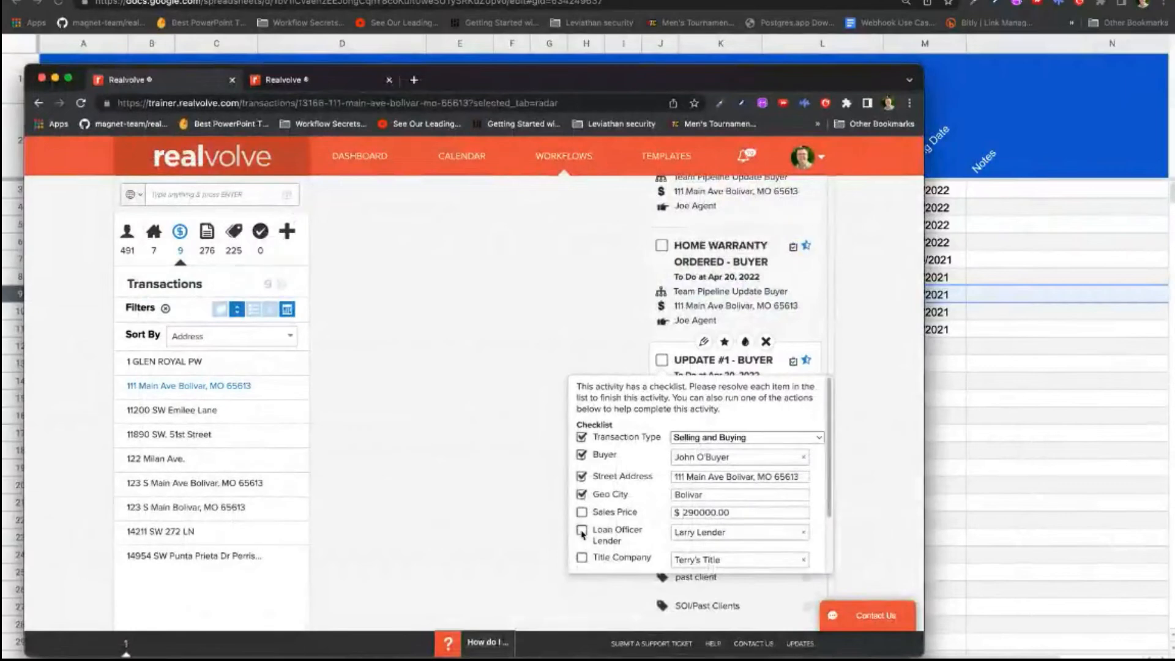
left_click(582, 530)
left_click(583, 513)
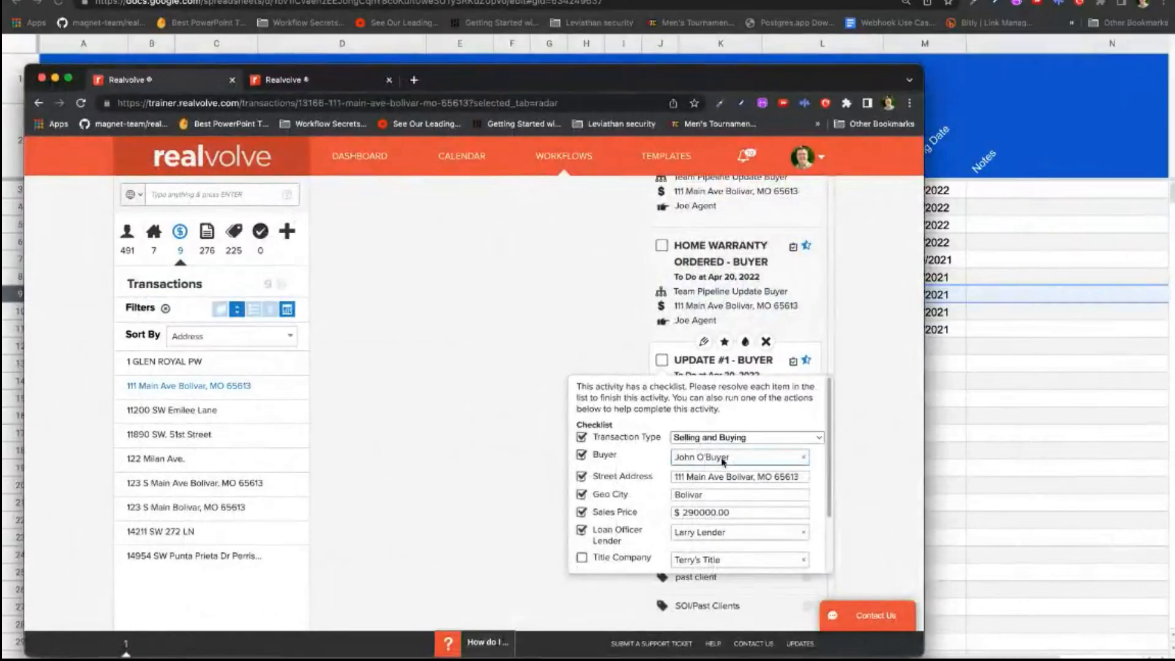
scroll(765, 481, "down", 2)
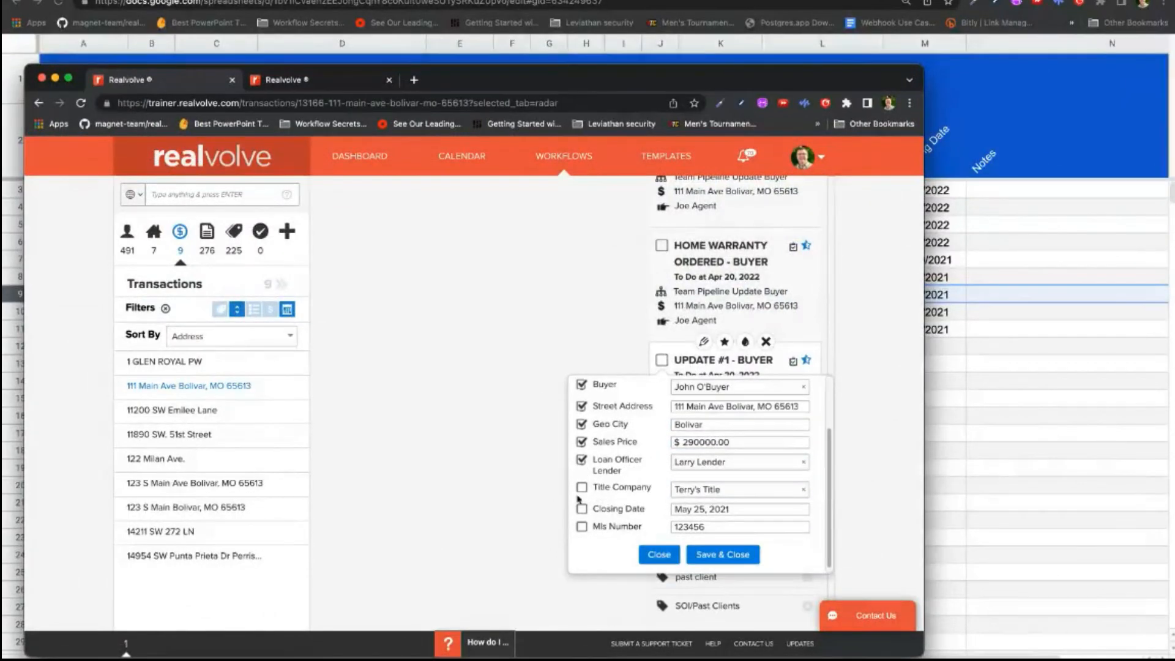
left_click(582, 485)
left_click(581, 506)
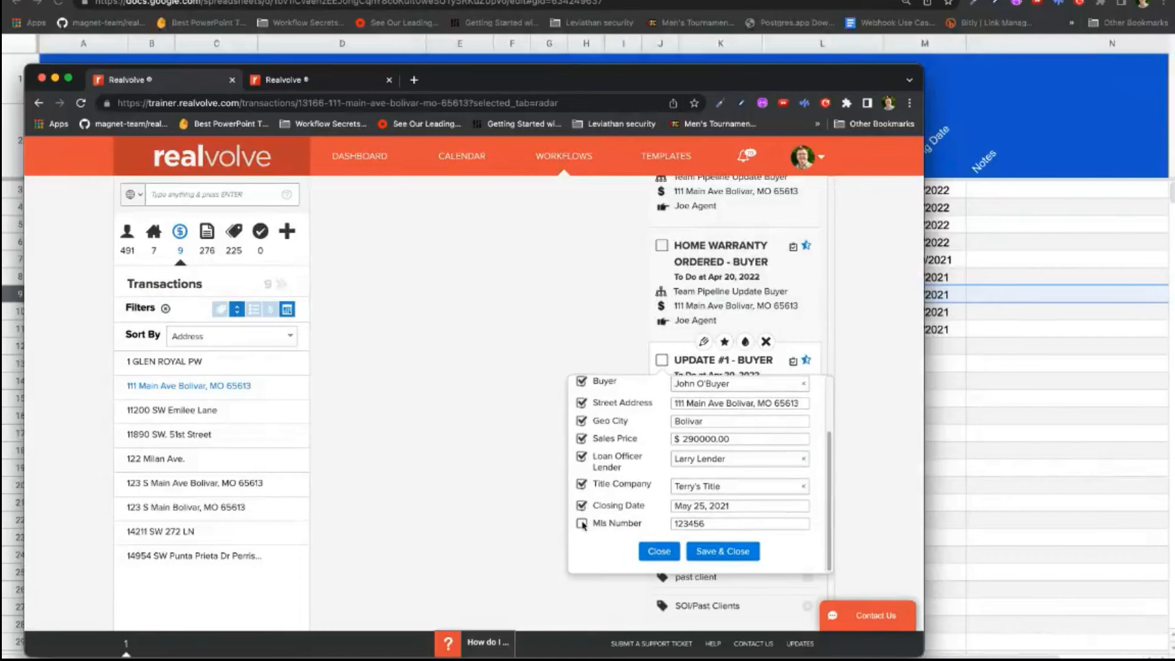
left_click(582, 525)
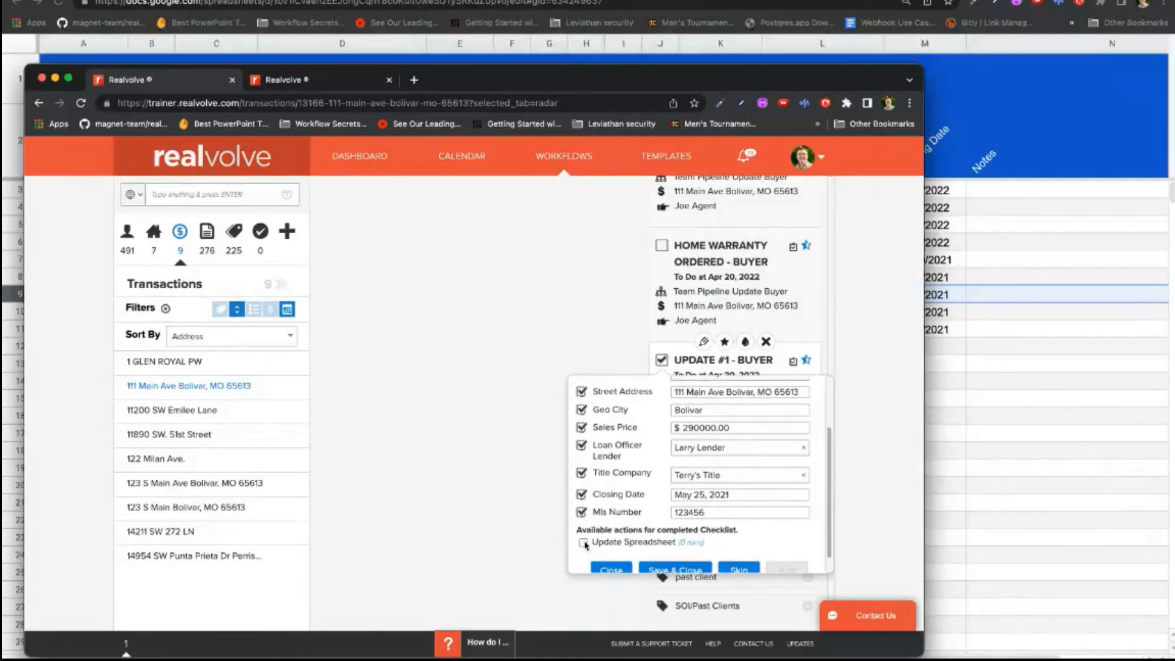
Step: Run the Update Spreadsheet action for Update #1 - Buyer and uncover the Google Sheets pipeline
left_click(583, 543)
left_click(790, 571)
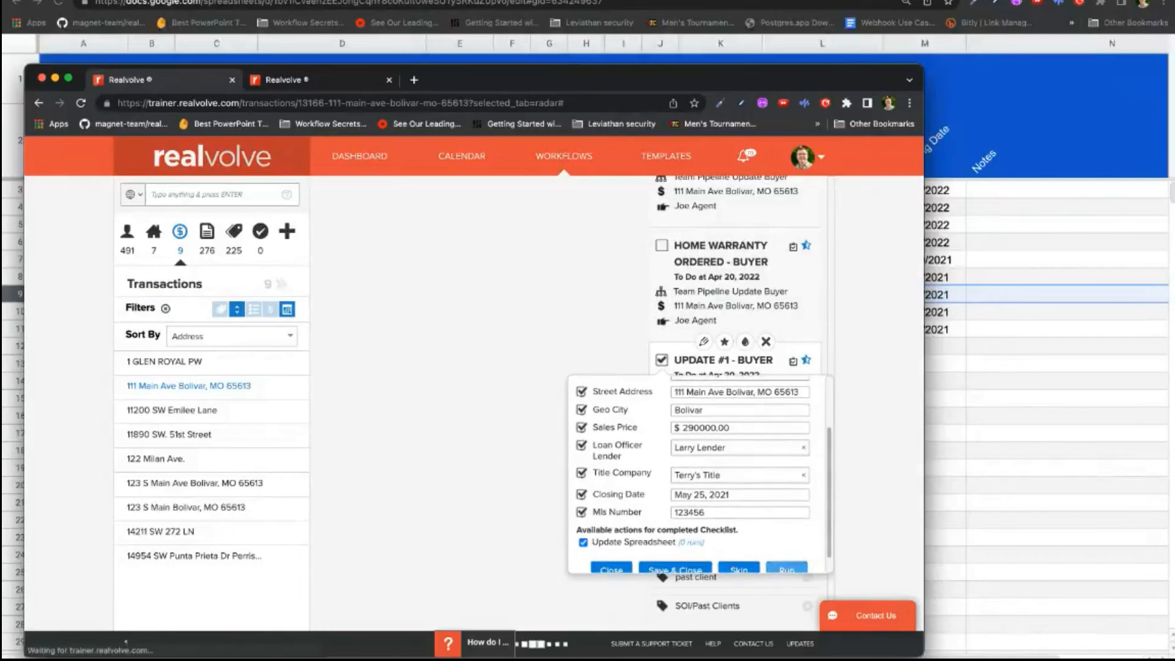
left_click_drag(788, 78, 1174, 98)
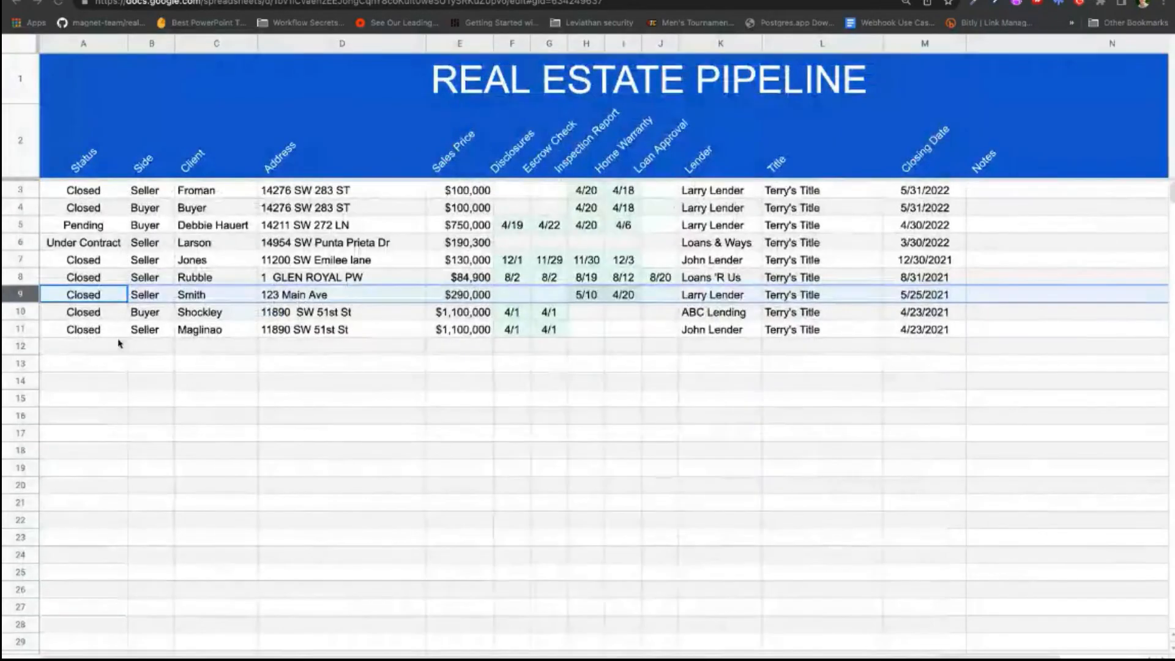